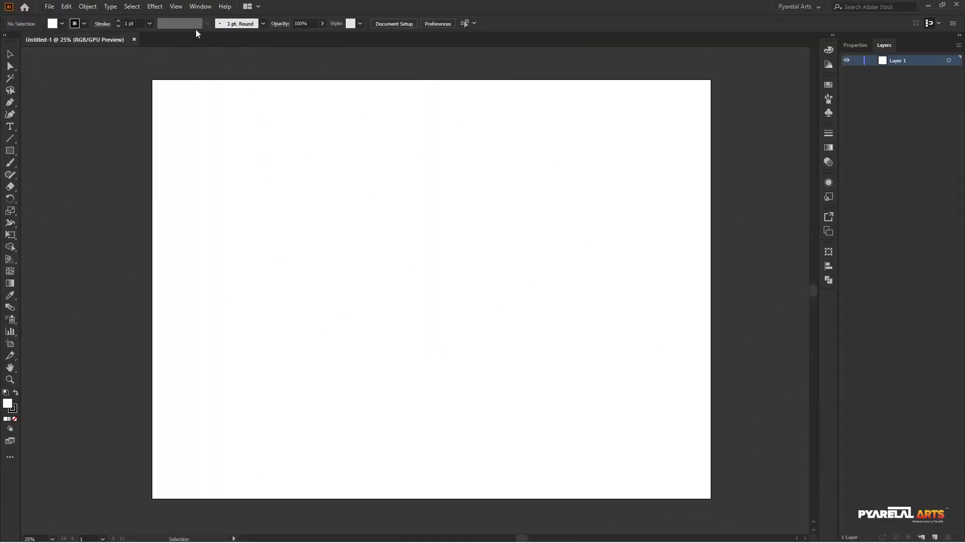
# Turn on rulers and the grid over the blank untitled artboard, then zoom in slightly.
pyautogui.click(176, 6)
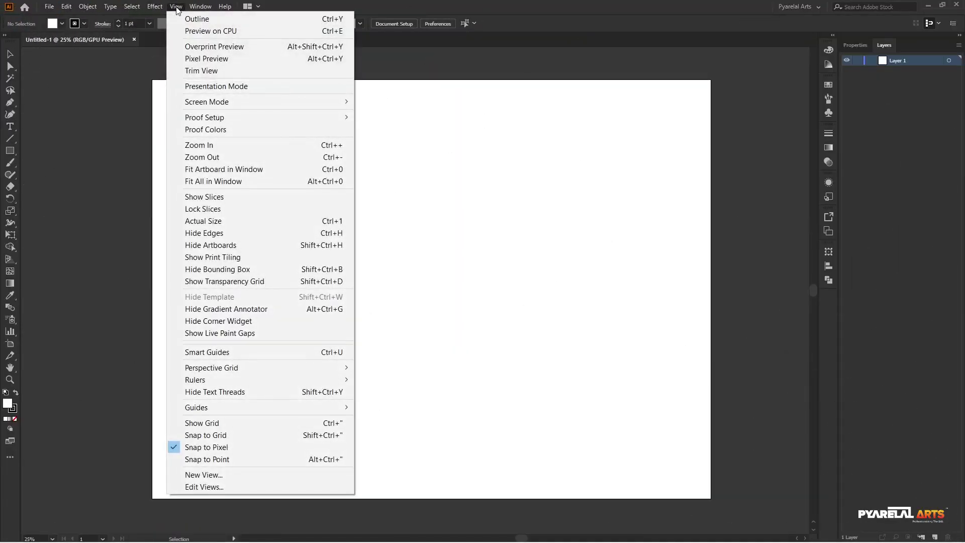
pyautogui.moveTo(194, 379)
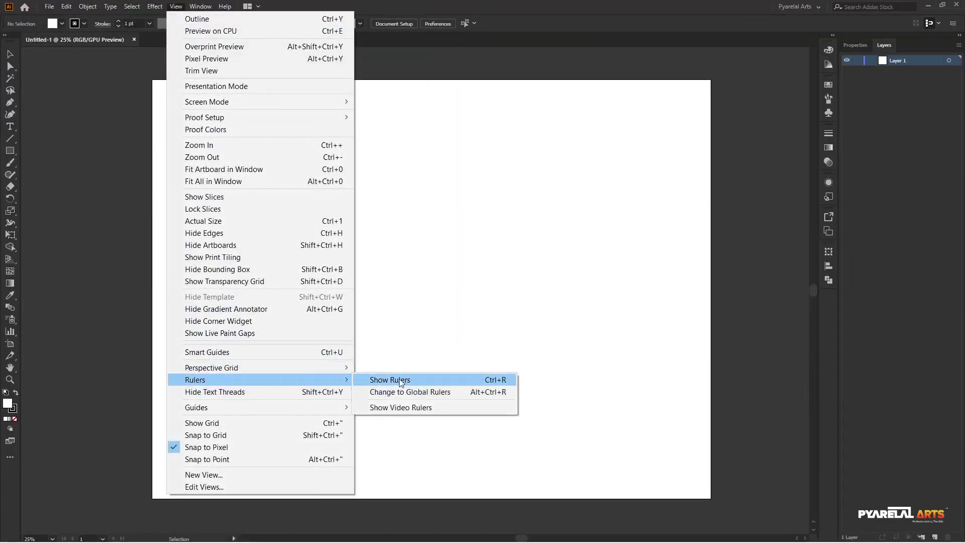
pyautogui.click(401, 381)
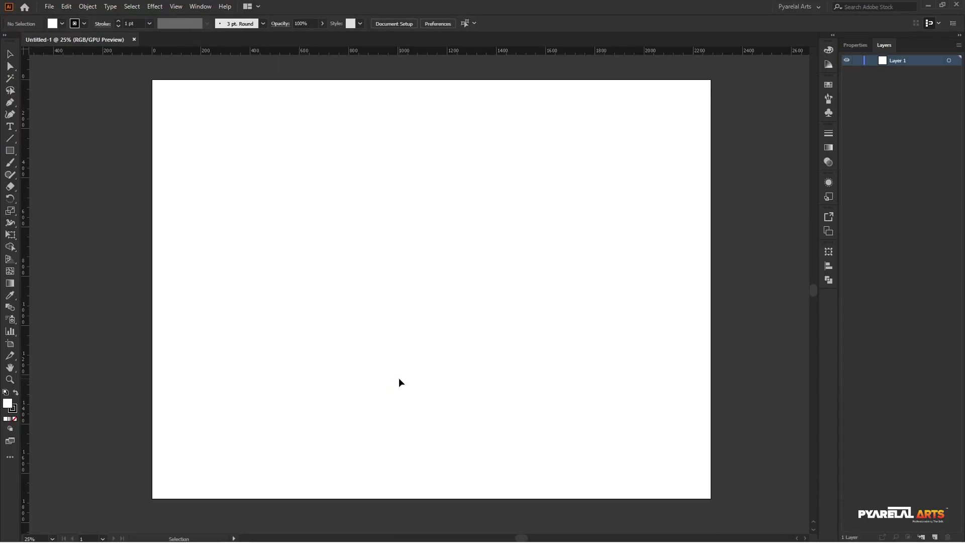
pyautogui.click(176, 8)
pyautogui.moveTo(211, 366)
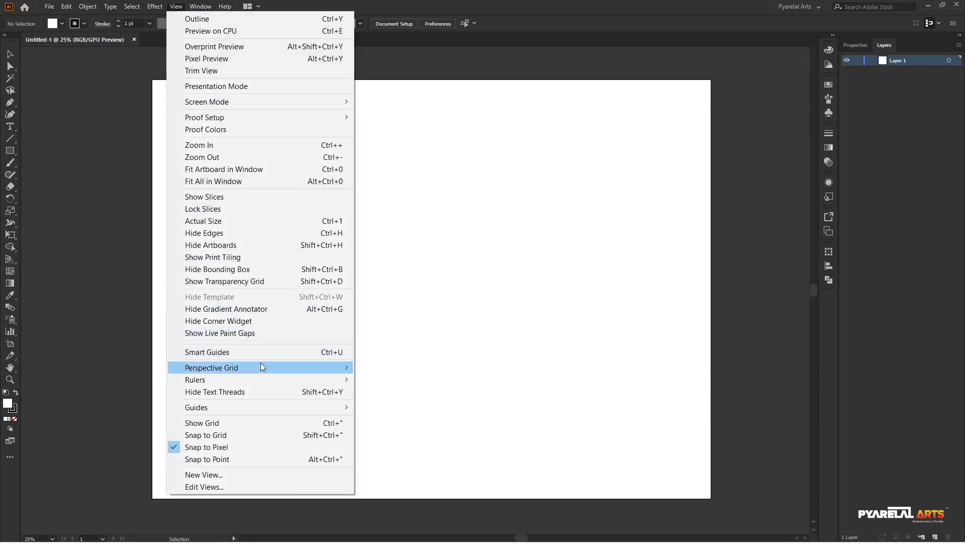
pyautogui.click(263, 426)
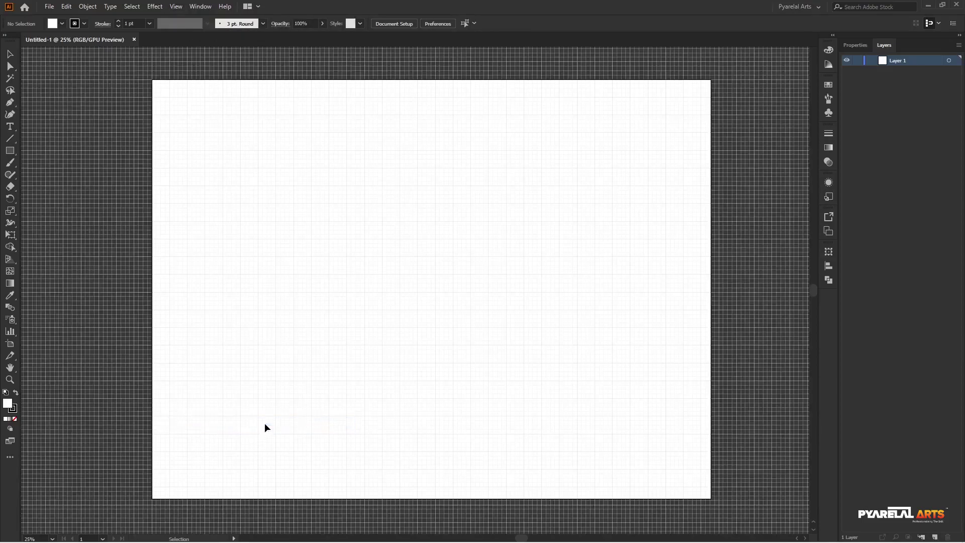
pyautogui.scroll(1, 363, 352)
pyautogui.scroll(-1, 363, 353)
pyautogui.scroll(1, 417, 256)
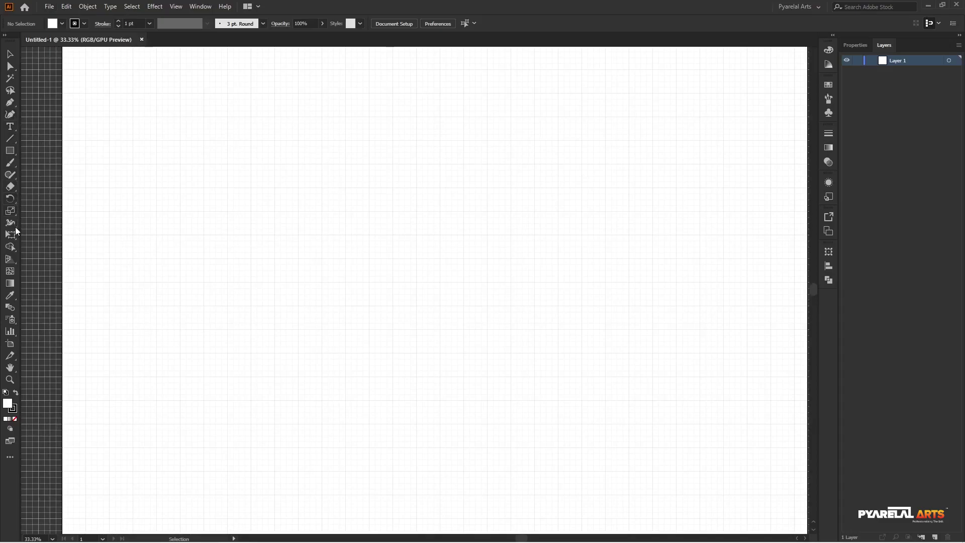
# Draw a tall vertical line on the left of the artboard with the Pen tool.
pyautogui.click(9, 103)
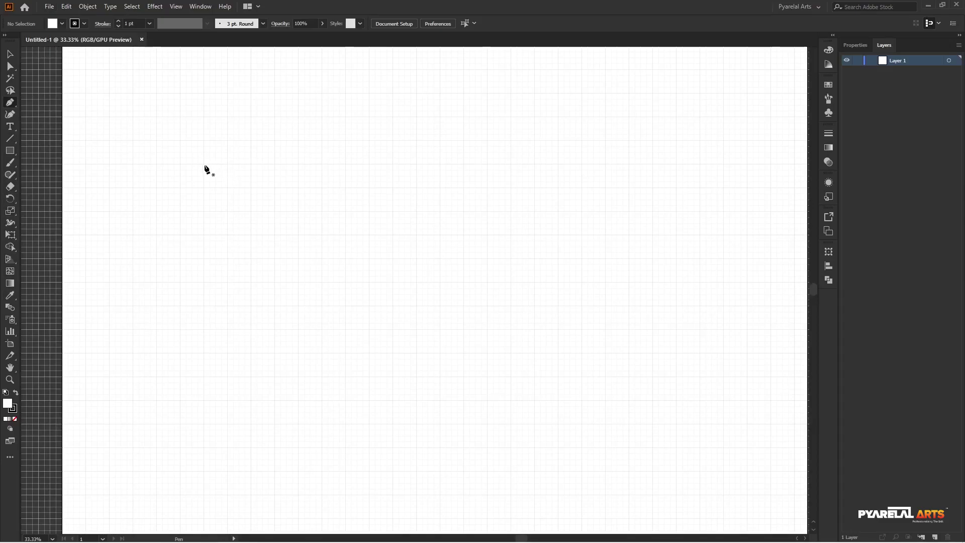
pyautogui.click(227, 163)
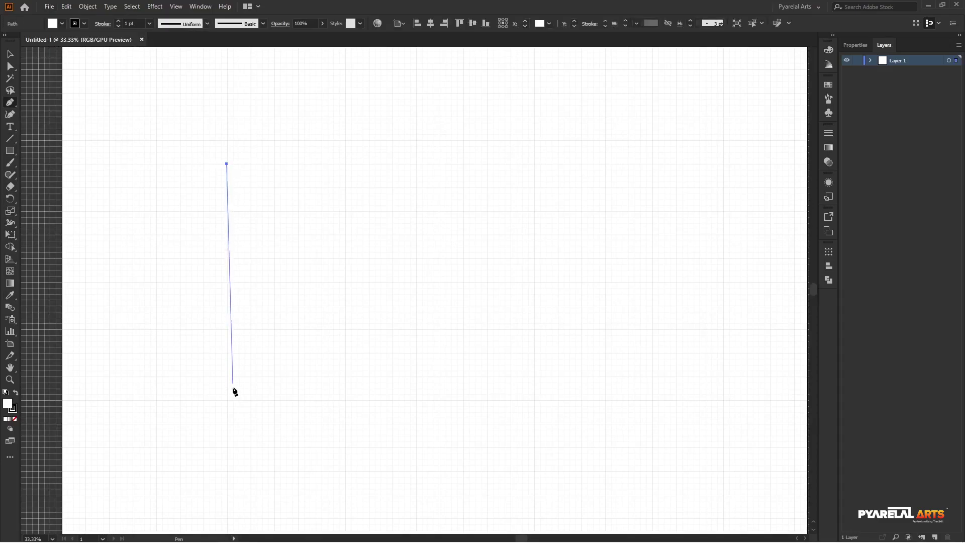
pyautogui.click(226, 470)
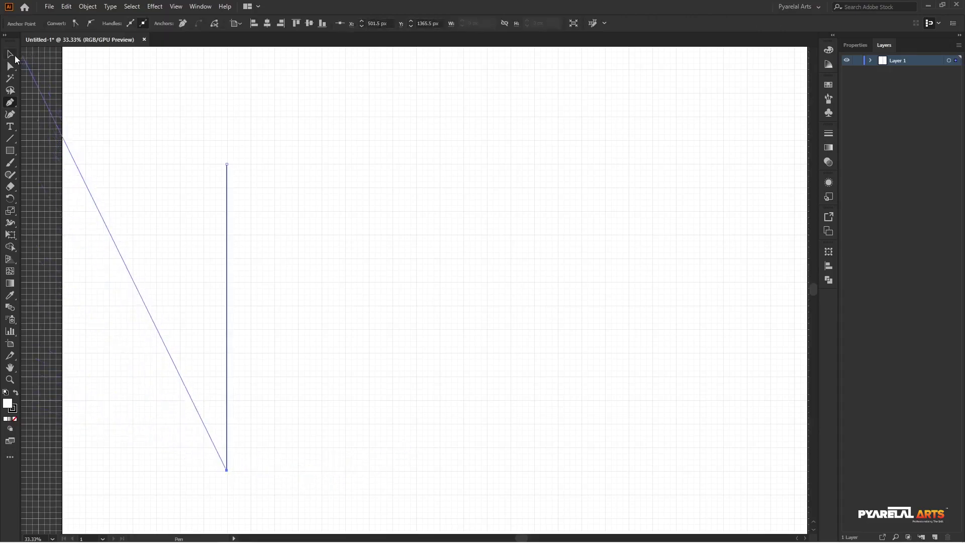
# Give the vertical line a 17 pt stroke with a tapered width profile.
pyautogui.click(10, 54)
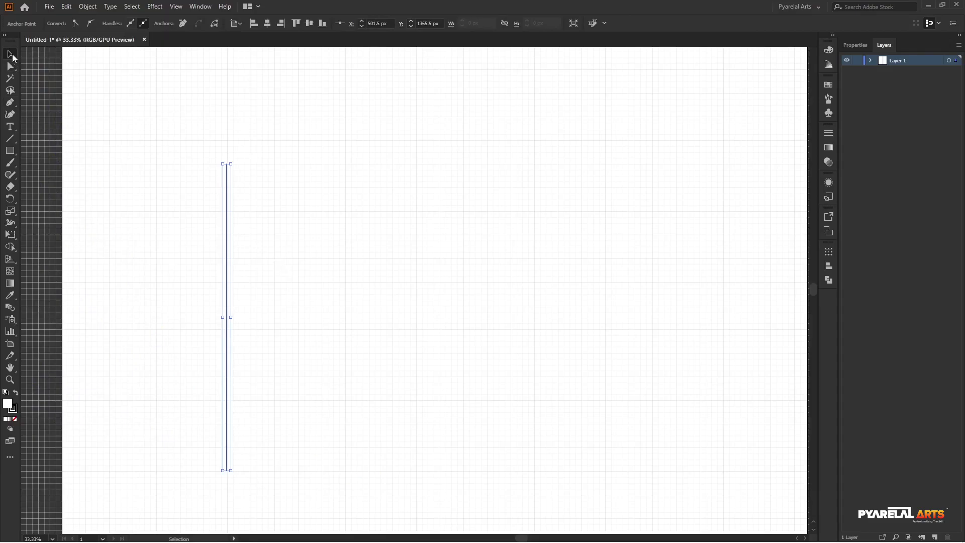
pyautogui.click(150, 179)
pyautogui.click(226, 220)
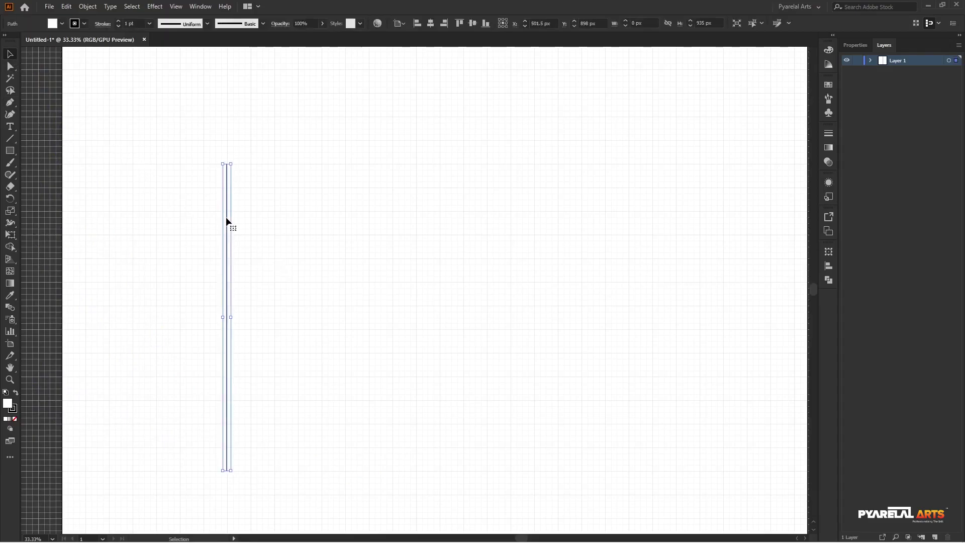
pyautogui.click(119, 19)
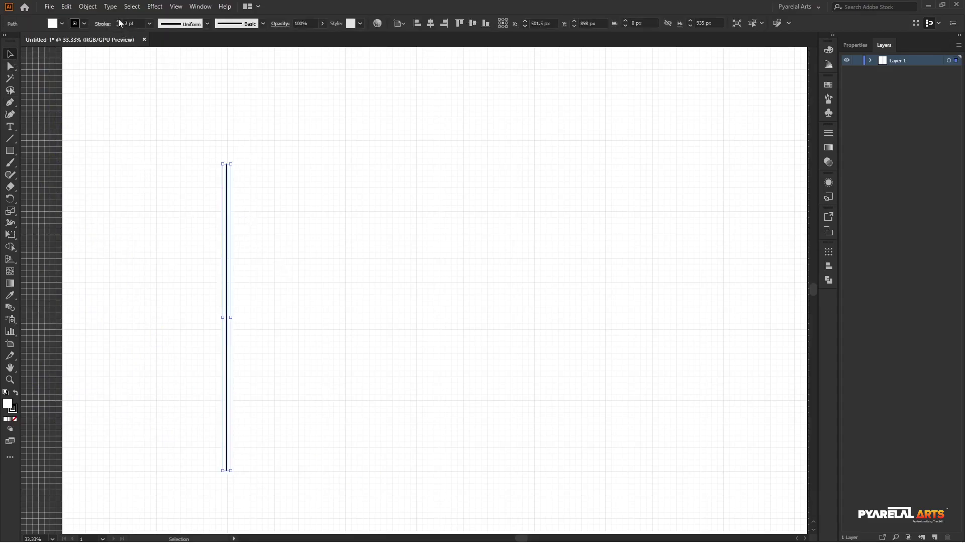
pyautogui.click(118, 19)
pyautogui.click(119, 19)
pyautogui.click(119, 19)
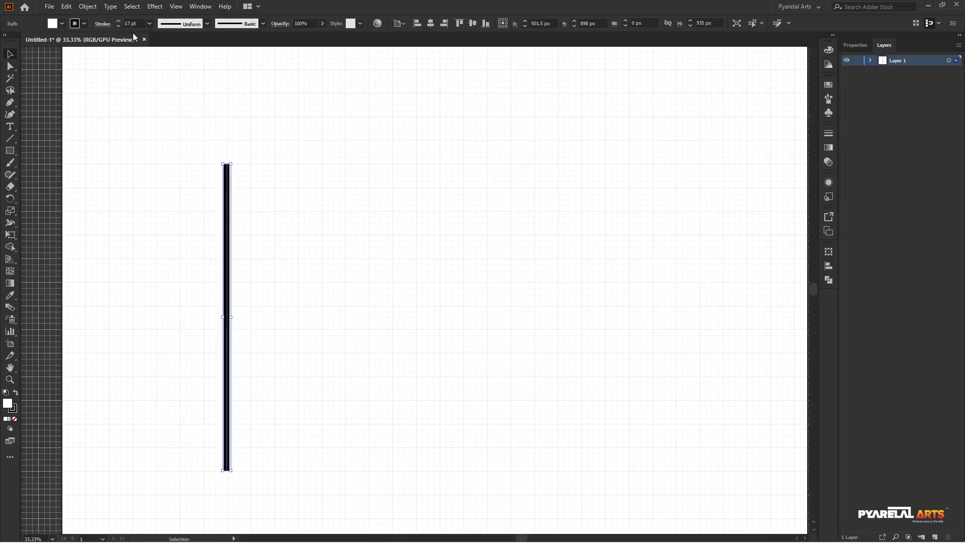
pyautogui.click(207, 22)
pyautogui.click(182, 53)
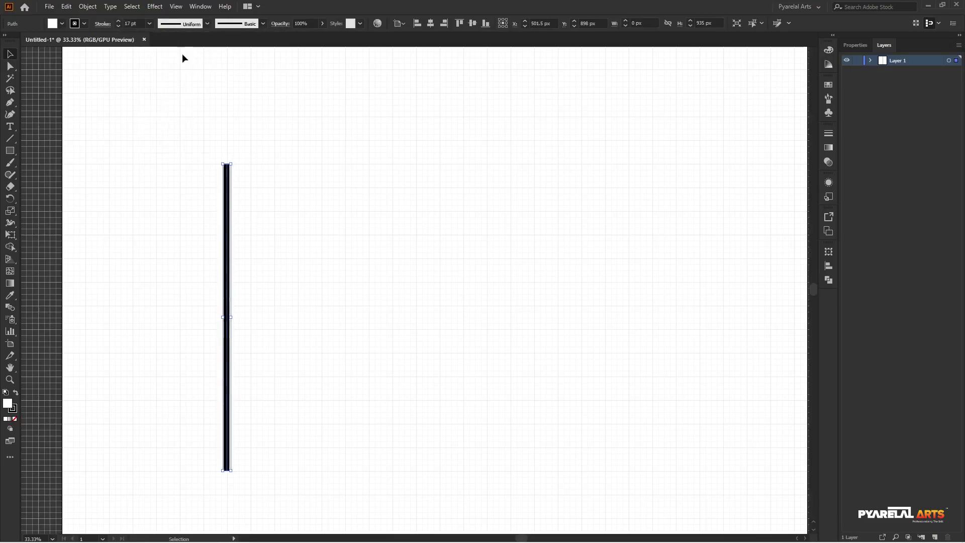
pyautogui.click(315, 250)
pyautogui.scroll(-1, 327, 268)
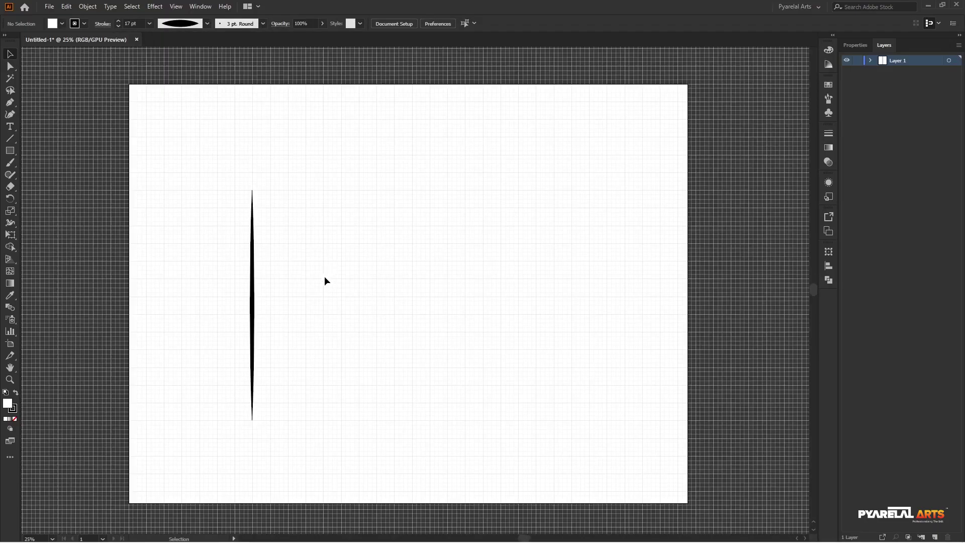
# Copy the tapered line to the right to form the right side of the frame.
pyautogui.click(252, 304)
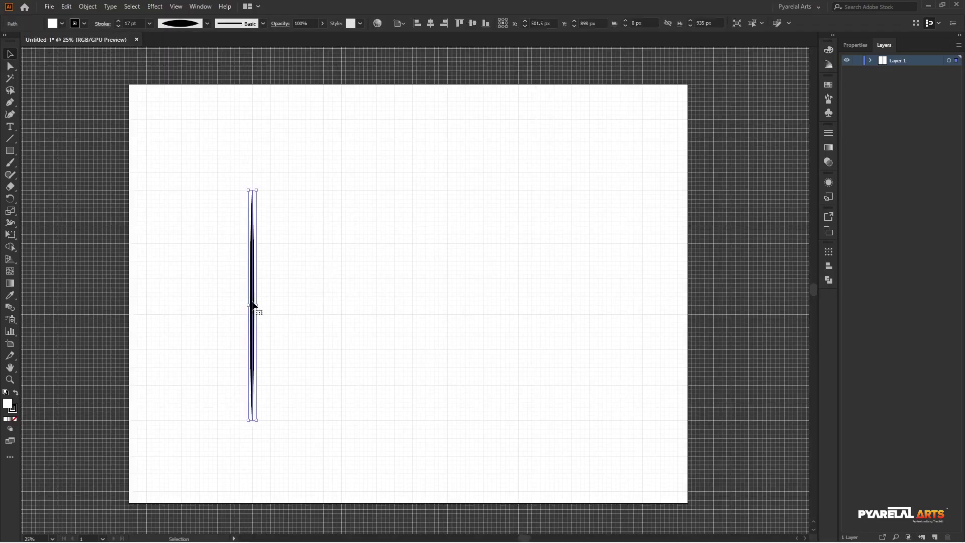
pyautogui.moveTo(253, 305); pyautogui.dragTo(506, 304)
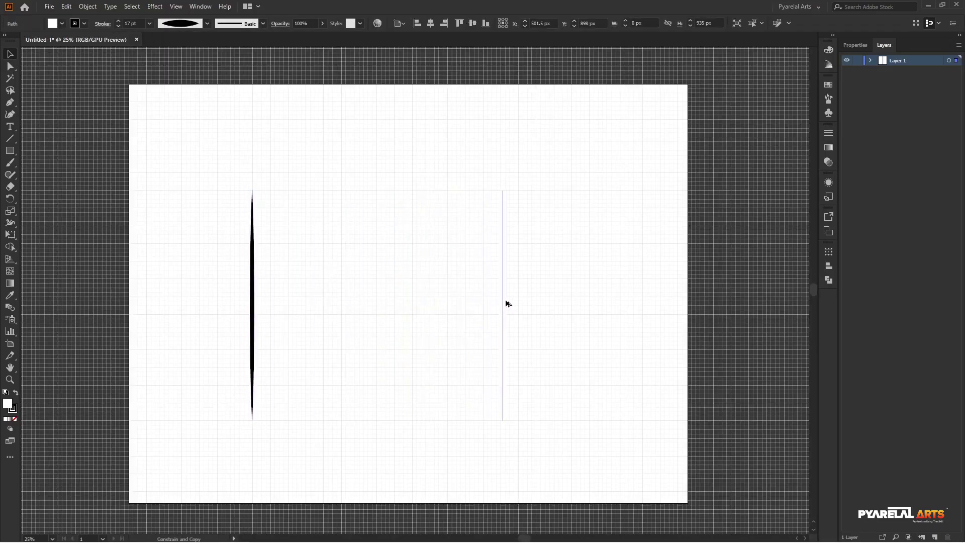
pyautogui.moveTo(505, 303); pyautogui.dragTo(556, 302)
pyautogui.click(628, 243)
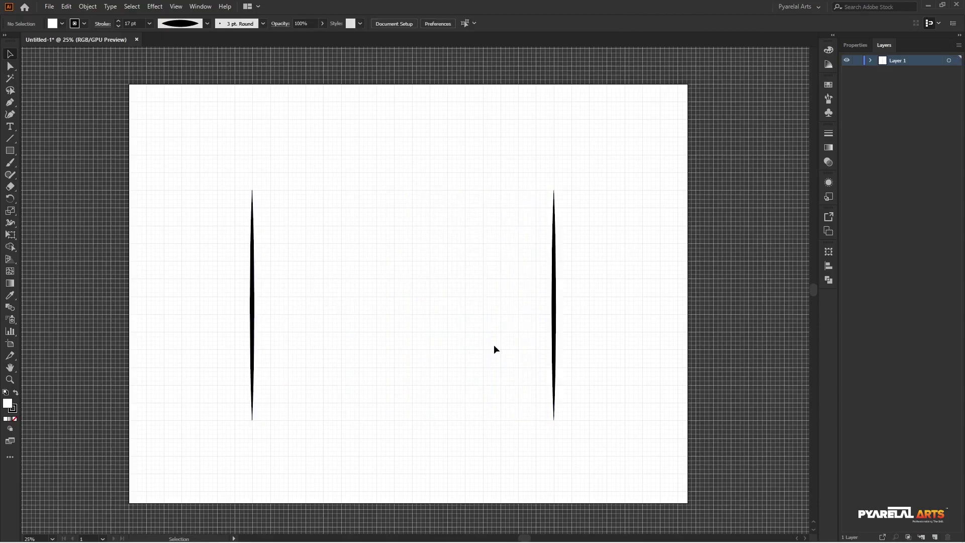
# Duplicate the left line, rotate it horizontal and place it along the bottom.
pyautogui.click(253, 286)
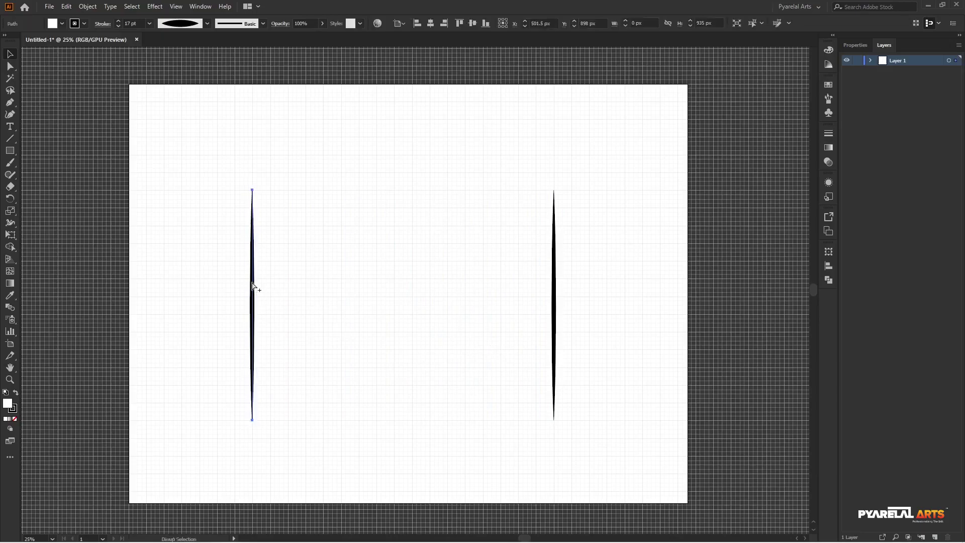
pyautogui.moveTo(253, 286); pyautogui.dragTo(388, 284)
pyautogui.moveTo(397, 183); pyautogui.dragTo(410, 422)
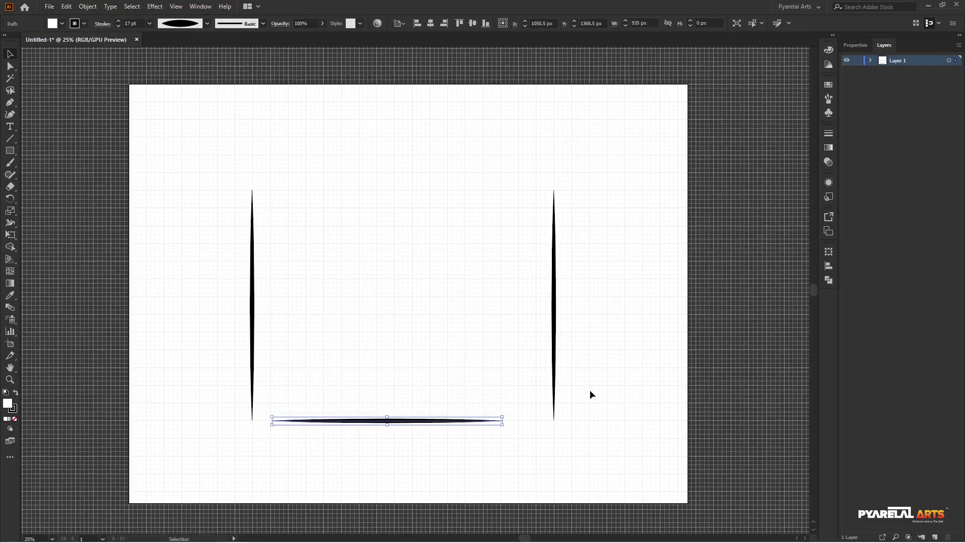
pyautogui.click(610, 377)
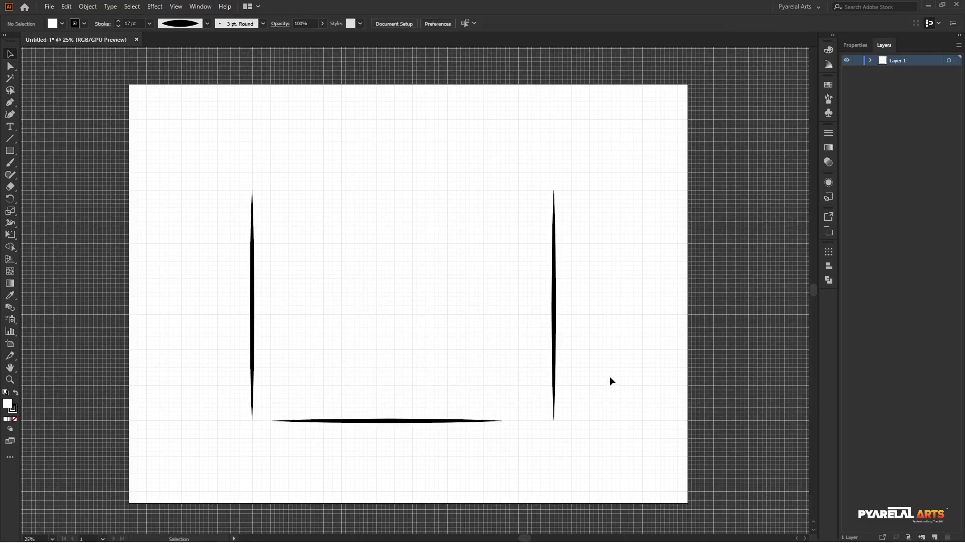
# Shift the right line outward and move the horizontal line to the top, copying it to the bottom.
pyautogui.click(554, 321)
pyautogui.moveTo(555, 321); pyautogui.dragTo(592, 329)
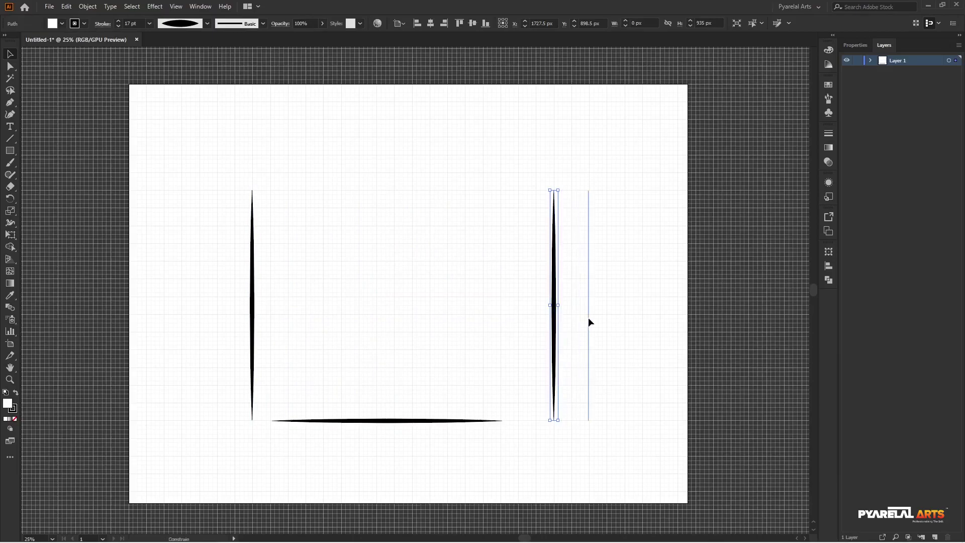
pyautogui.click(698, 325)
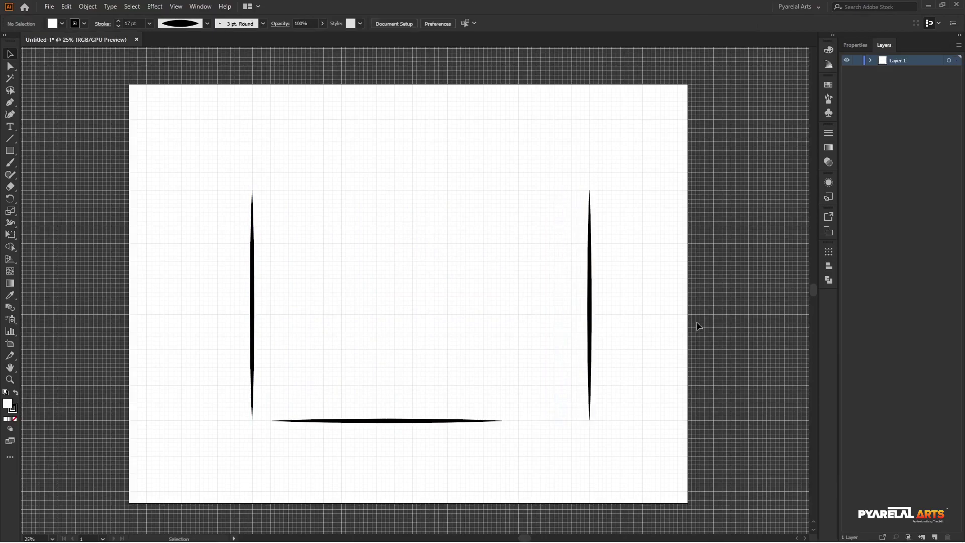
pyautogui.click(437, 421)
pyautogui.moveTo(402, 421); pyautogui.dragTo(433, 202)
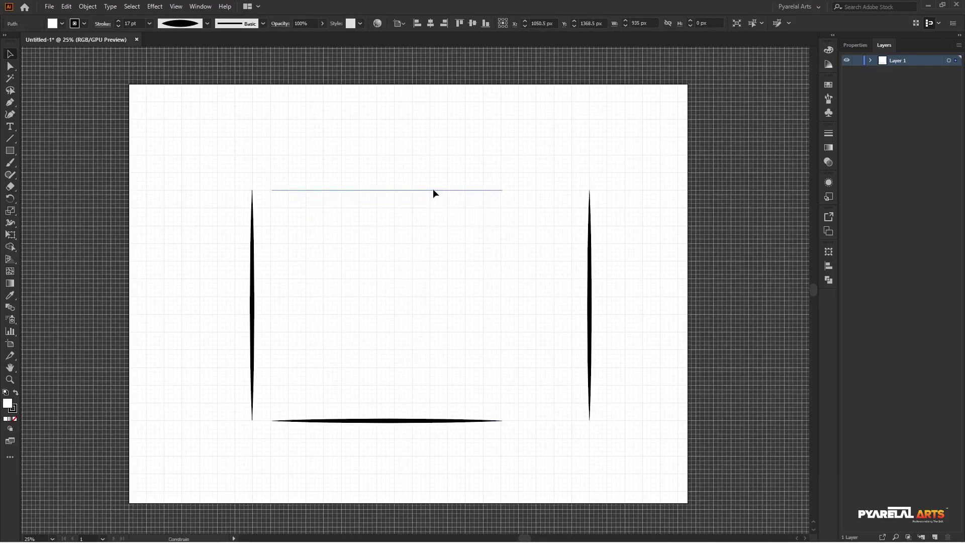
pyautogui.moveTo(432, 202)
pyautogui.mouseDown()
pyautogui.moveTo(433, 189)
pyautogui.moveTo(424, 423)
pyautogui.mouseUp()
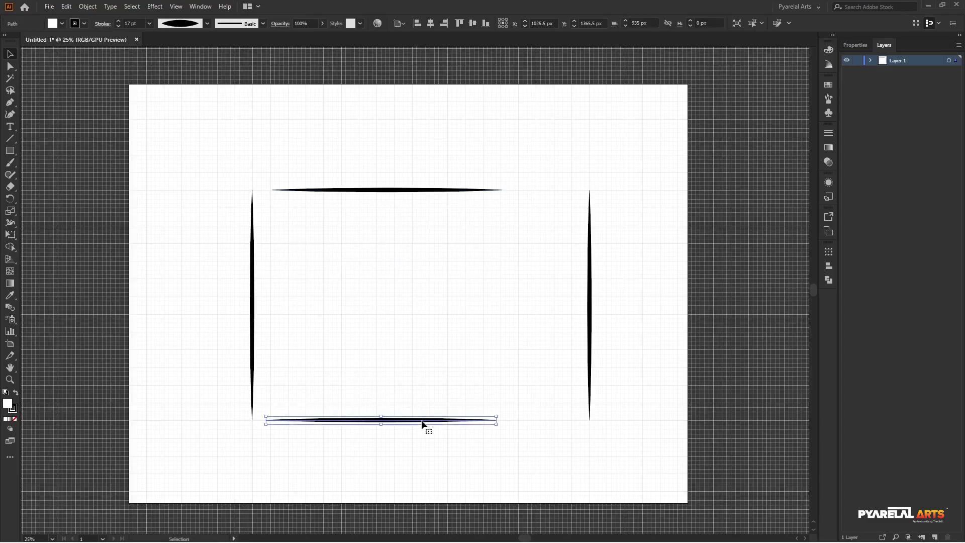
pyautogui.click(630, 298)
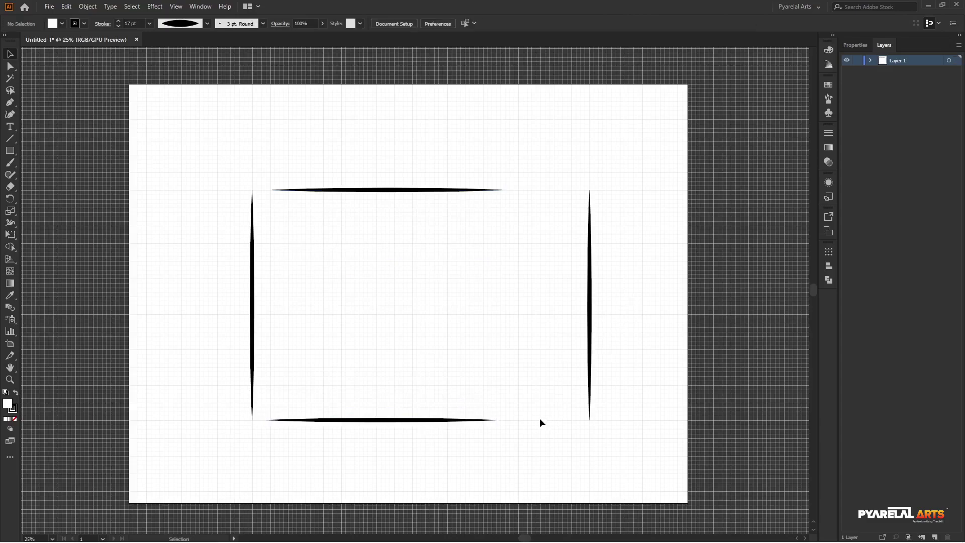
# Undo the bottom line's stretch and widen the top line to 1225 px instead.
pyautogui.click(452, 421)
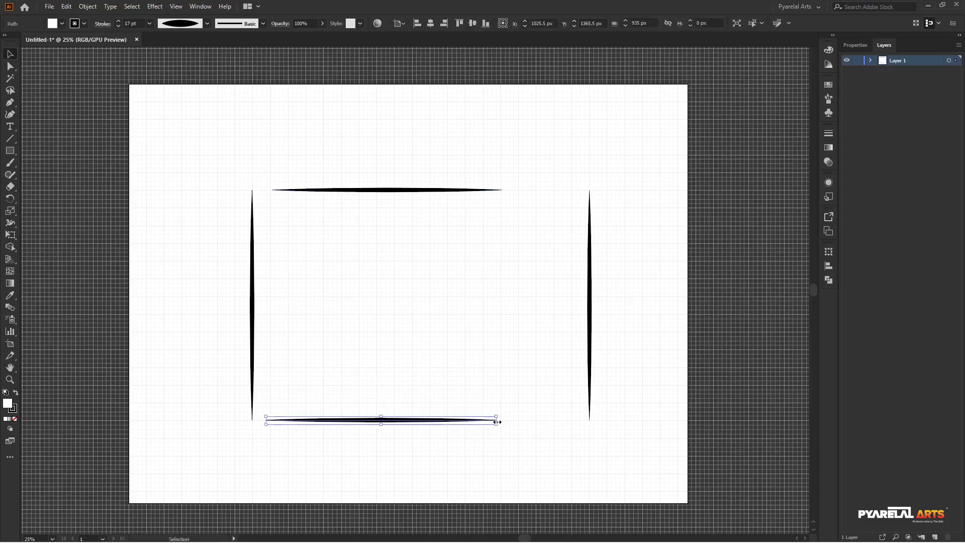
pyautogui.moveTo(497, 420); pyautogui.dragTo(559, 420)
pyautogui.click(643, 402)
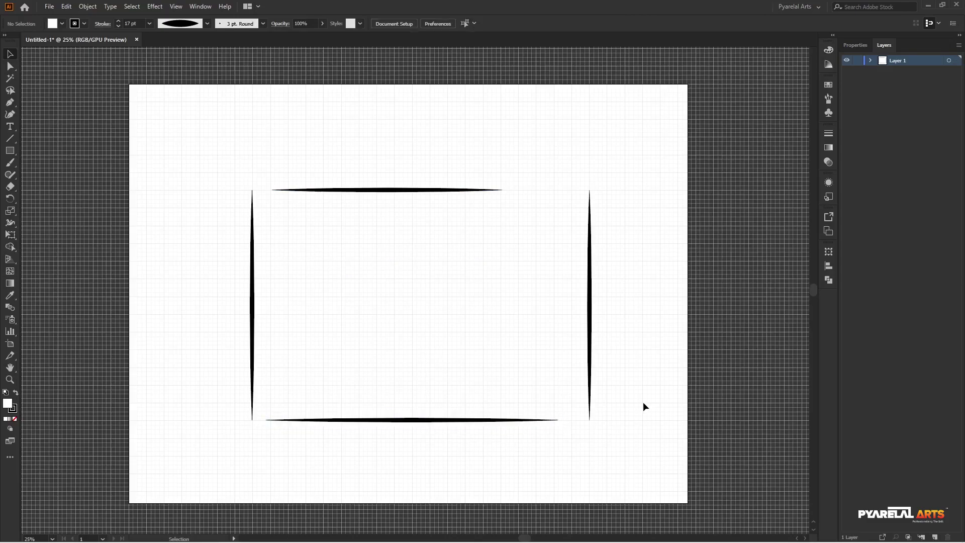
pyautogui.hotkey('ctrl', 'z')
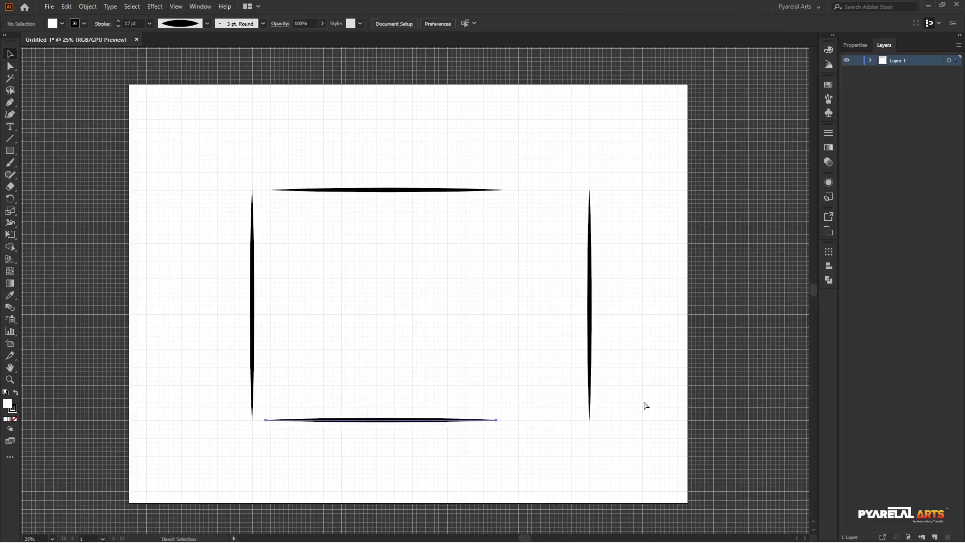
pyautogui.click(450, 191)
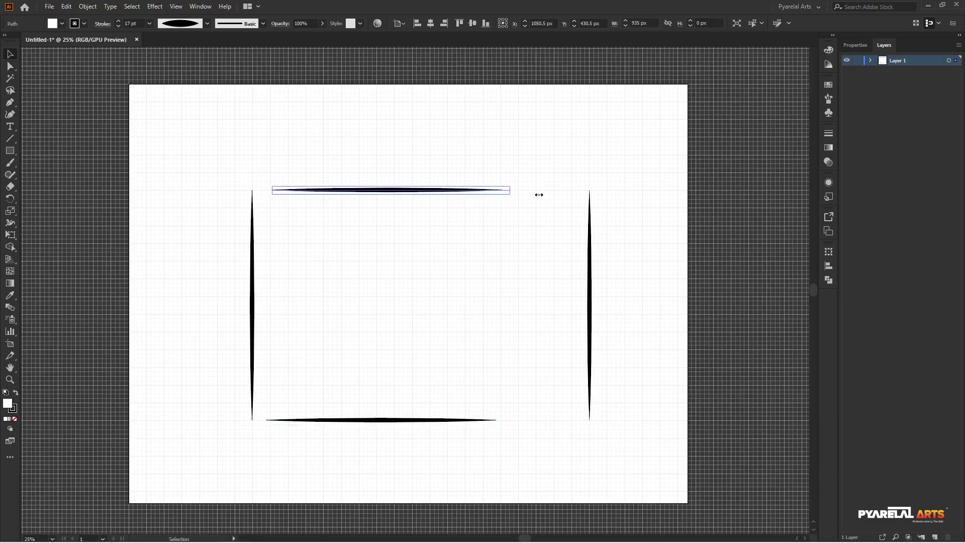
pyautogui.moveTo(502, 189); pyautogui.dragTo(573, 190)
pyautogui.click(668, 215)
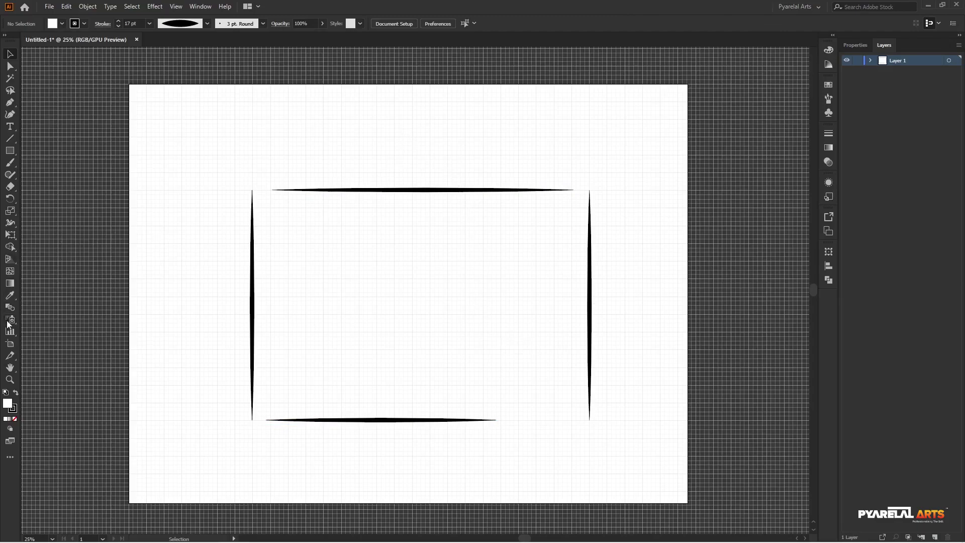
# Draw a 660 px circle in the middle of the frame with the Ellipse tool.
pyautogui.click(10, 151)
pyautogui.click(40, 175)
pyautogui.moveTo(412, 297); pyautogui.dragTo(512, 399)
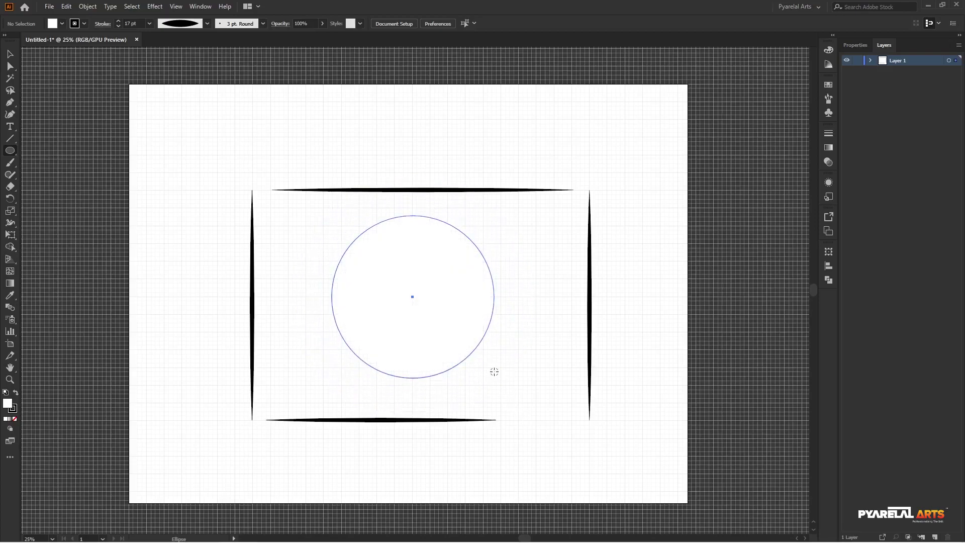
pyautogui.moveTo(513, 400); pyautogui.dragTo(494, 378)
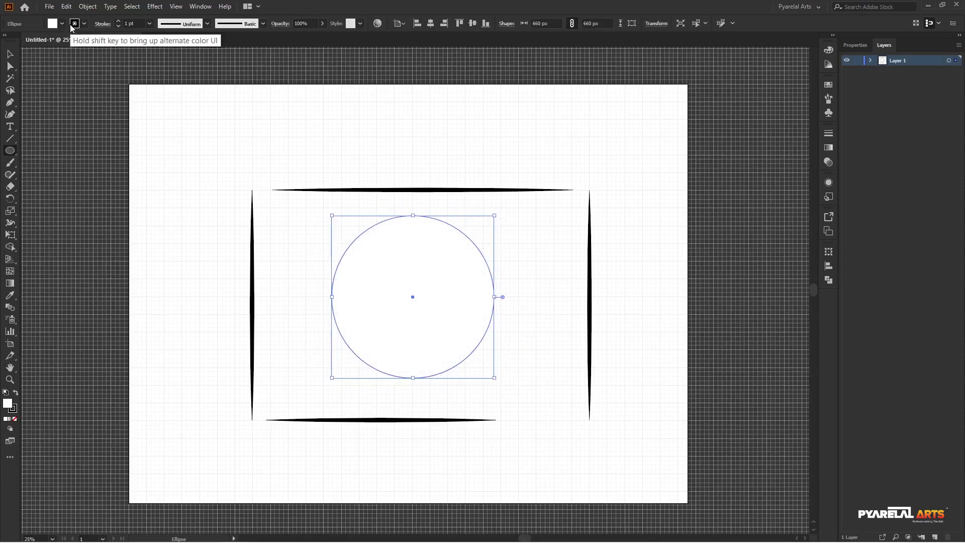
# Give the circle a 12 pt stroke with no fill and nudge it slightly down-right.
pyautogui.click(117, 21)
pyautogui.click(118, 21)
pyautogui.click(118, 20)
pyautogui.click(118, 21)
pyautogui.click(117, 21)
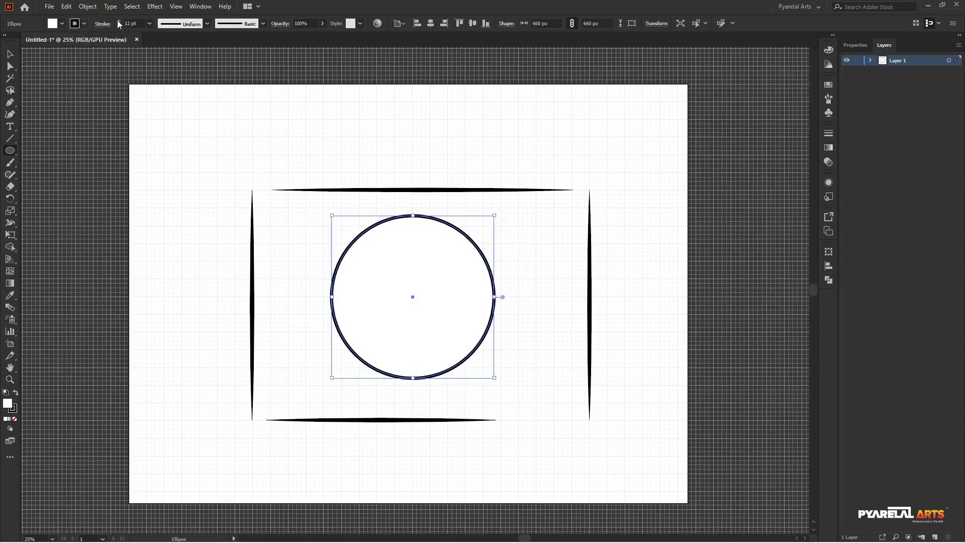
pyautogui.click(53, 24)
pyautogui.click(7, 40)
pyautogui.click(9, 54)
pyautogui.click(400, 341)
pyautogui.scroll(1, 399, 342)
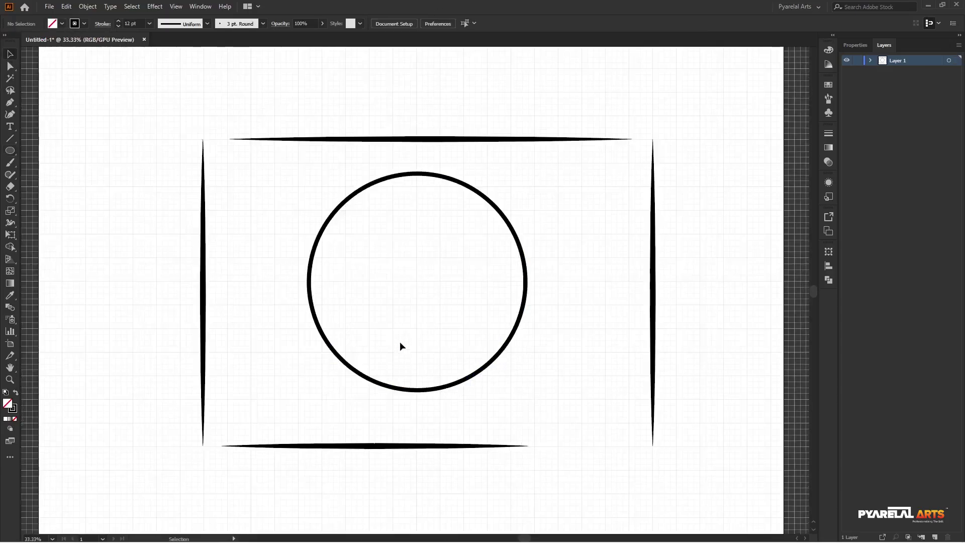
pyautogui.moveTo(522, 309); pyautogui.dragTo(529, 324)
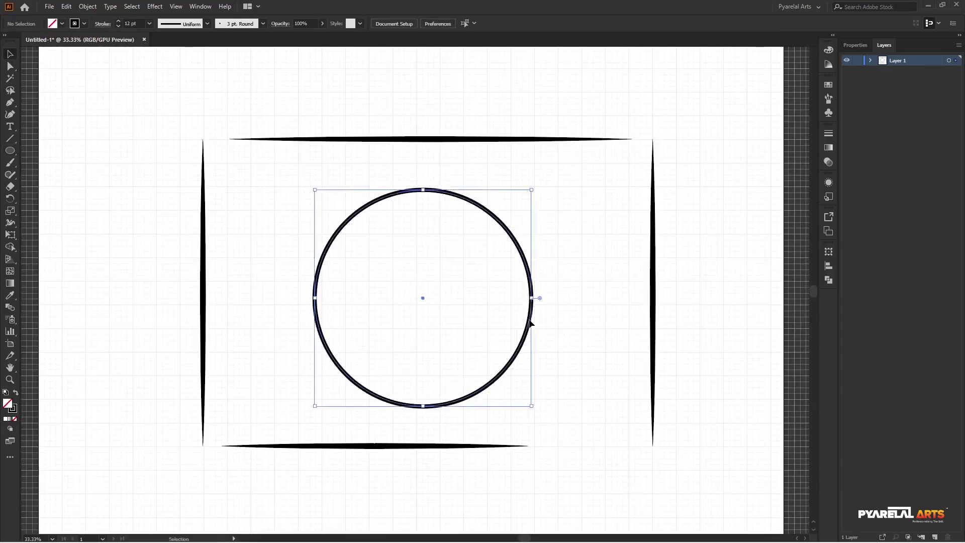
# Apply a thick-left, thin-right width profile to the circle's stroke.
pyautogui.click(207, 23)
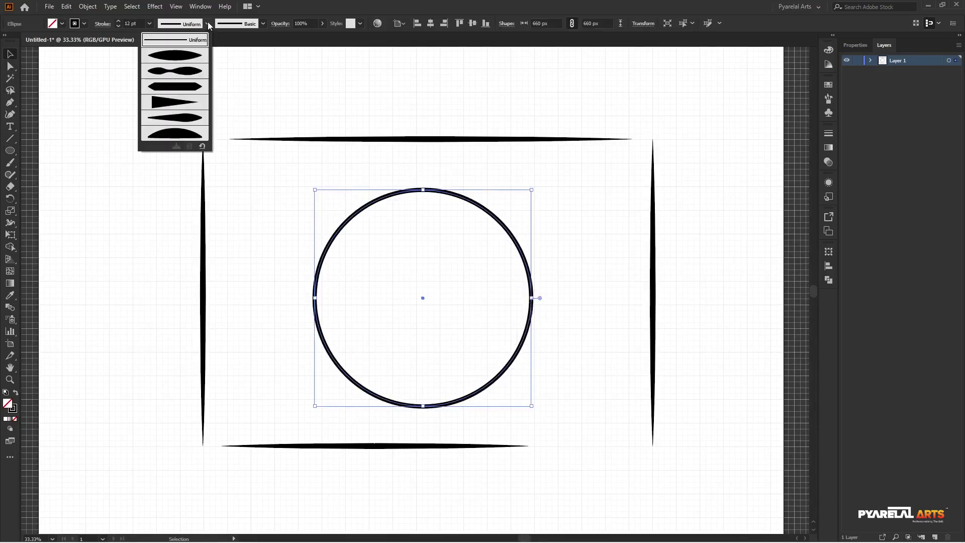
pyautogui.click(191, 59)
pyautogui.click(110, 201)
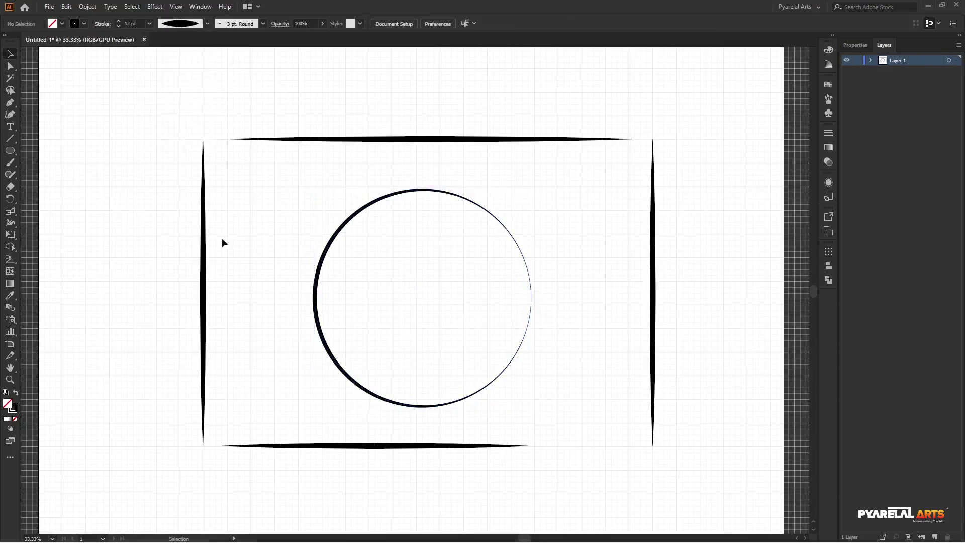
pyautogui.scroll(-1, 396, 305)
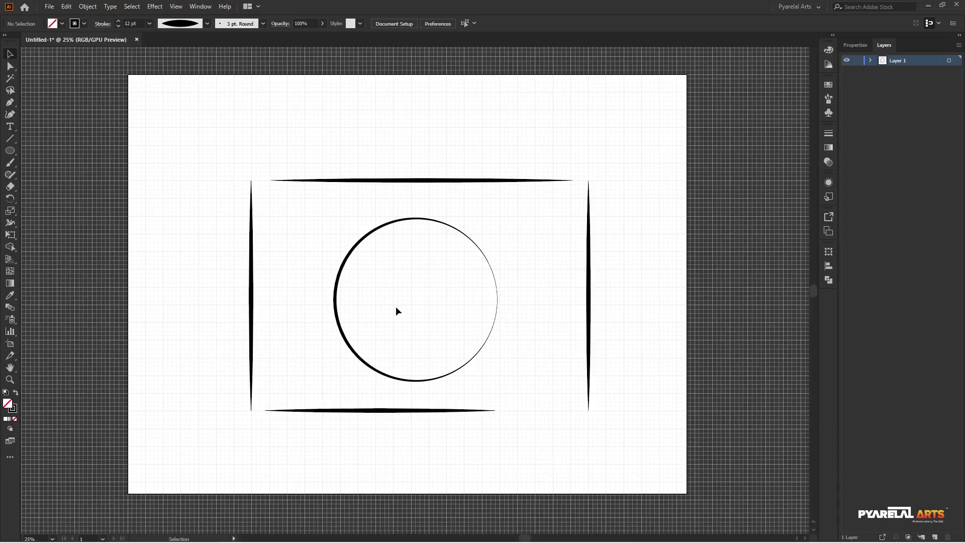
# Thicken the circle's stroke to 31 pt.
pyautogui.scroll(1, 399, 312)
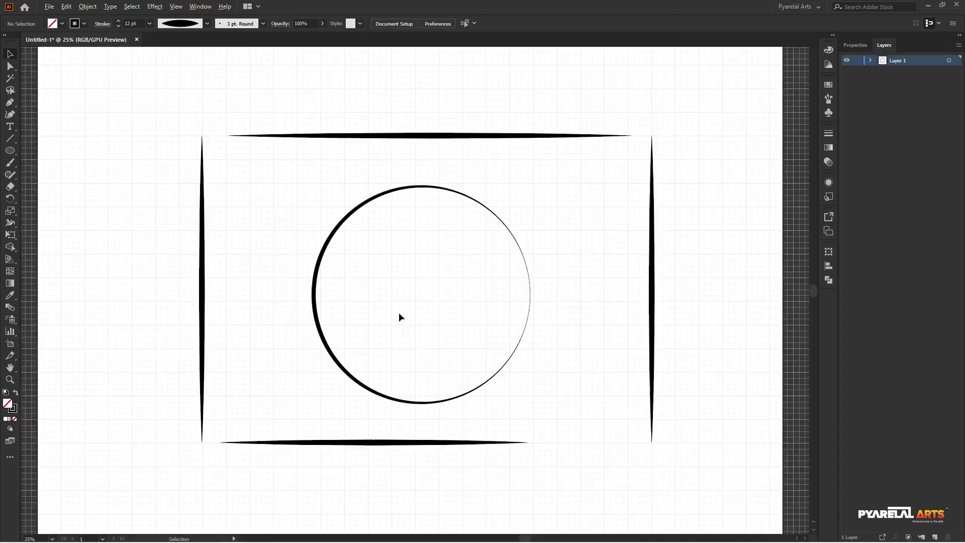
pyautogui.click(328, 242)
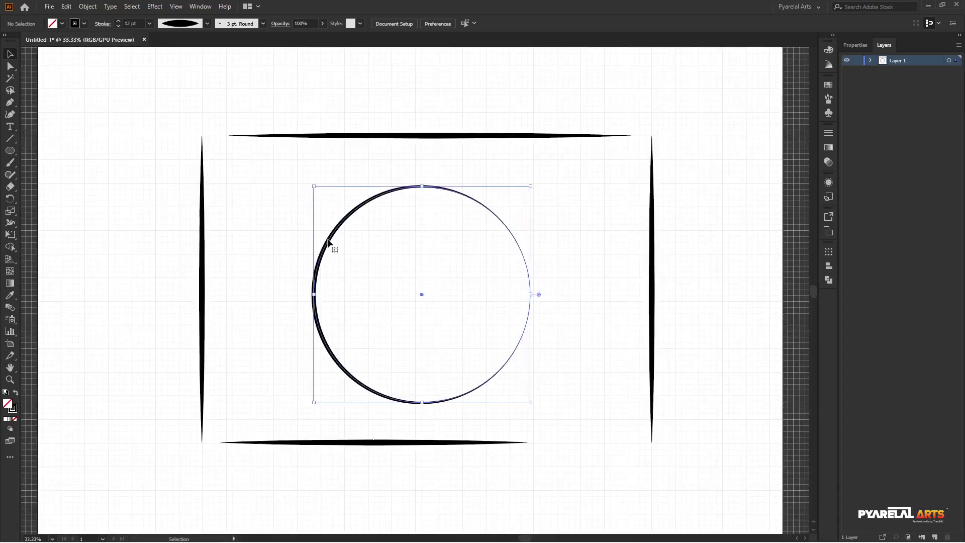
pyautogui.click(119, 21)
pyautogui.click(119, 21)
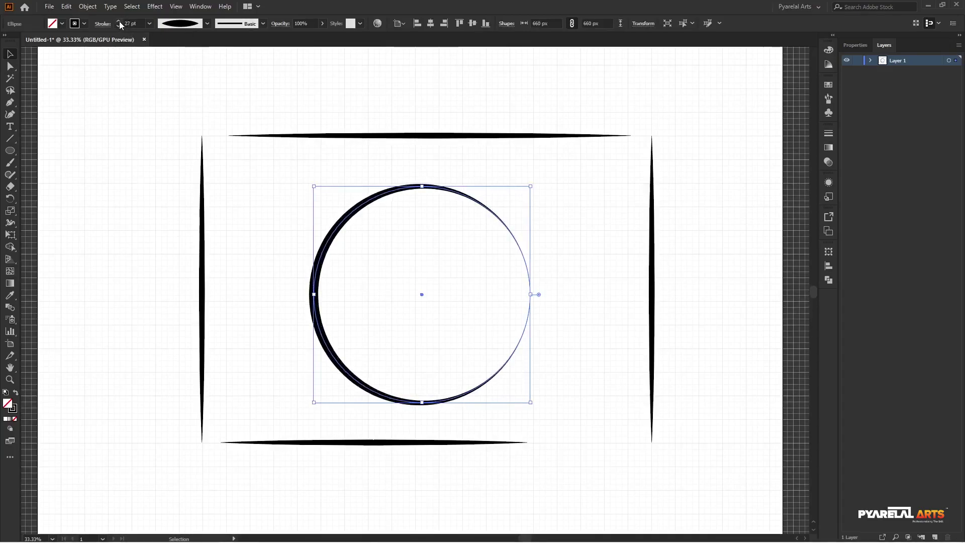
pyautogui.click(119, 22)
pyautogui.click(105, 167)
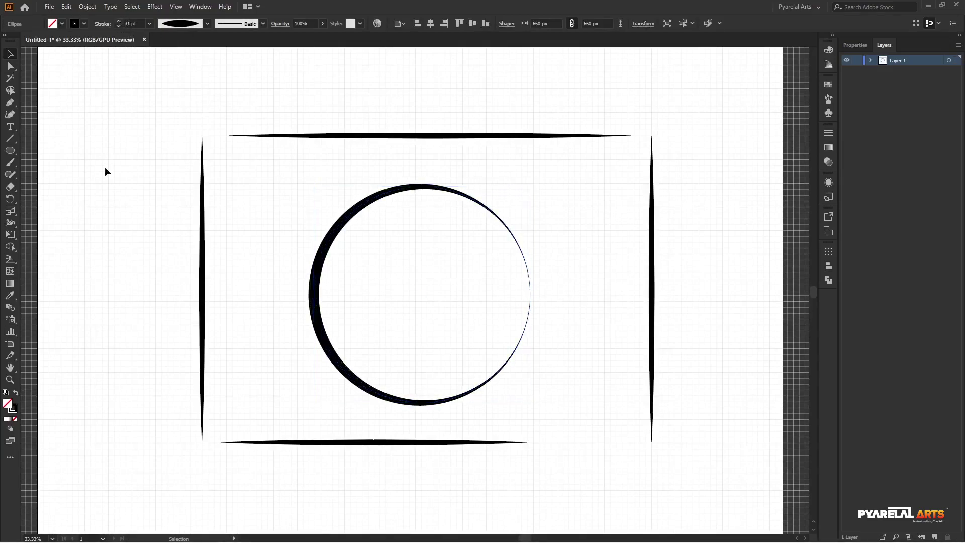
# Copy the circle, paste it in front and scale the copy down to about 400 px as a lens.
pyautogui.click(315, 279)
pyautogui.click(66, 6)
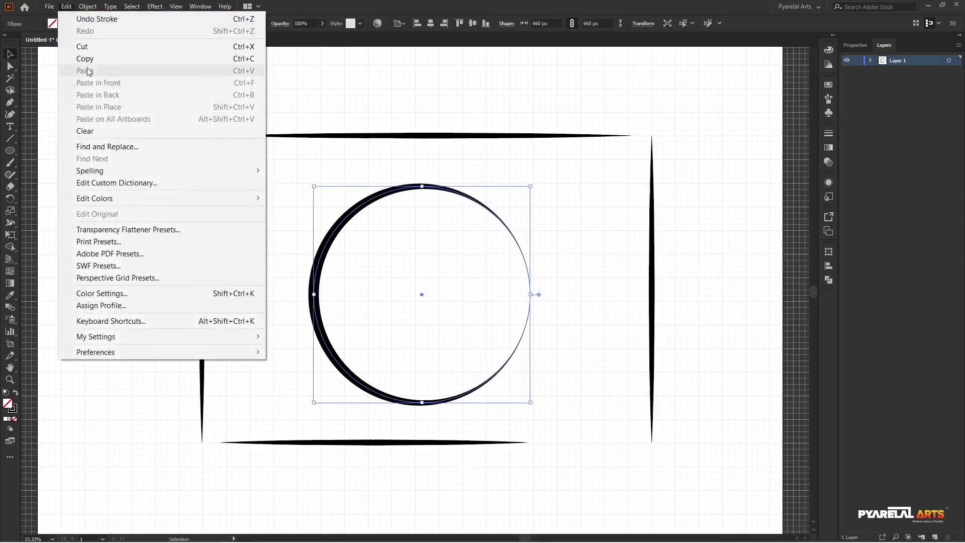
pyautogui.click(75, 61)
pyautogui.click(66, 6)
pyautogui.click(101, 80)
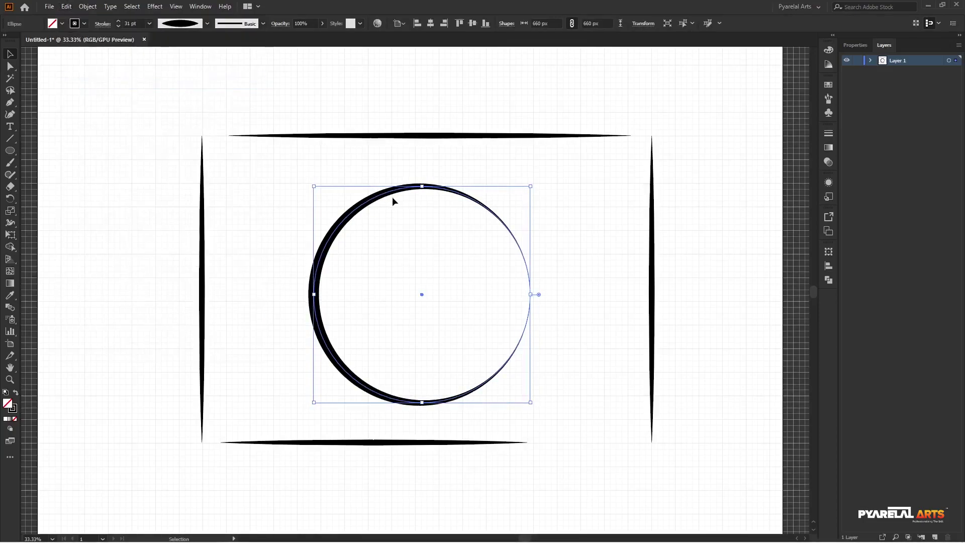
pyautogui.moveTo(422, 186); pyautogui.dragTo(427, 229)
pyautogui.click(686, 189)
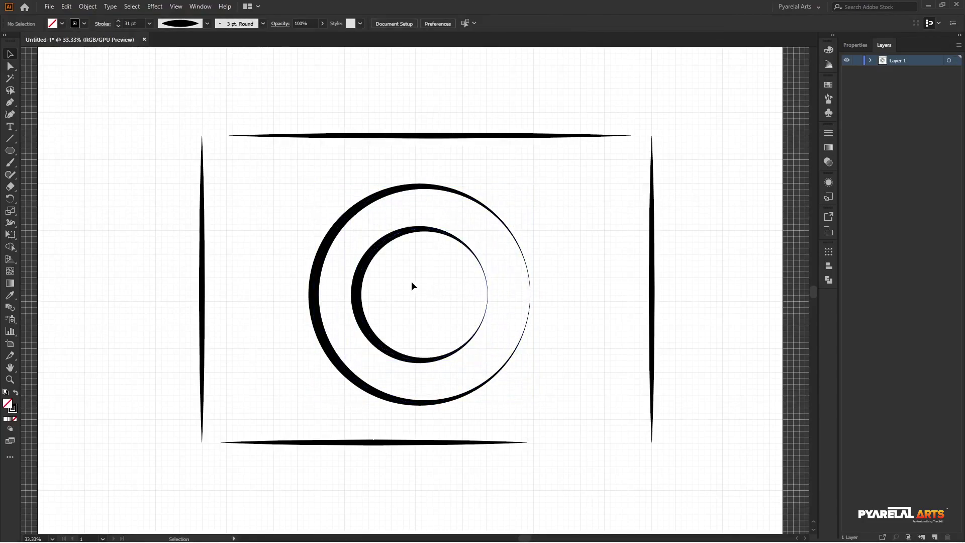
pyautogui.scroll(-1, 410, 285)
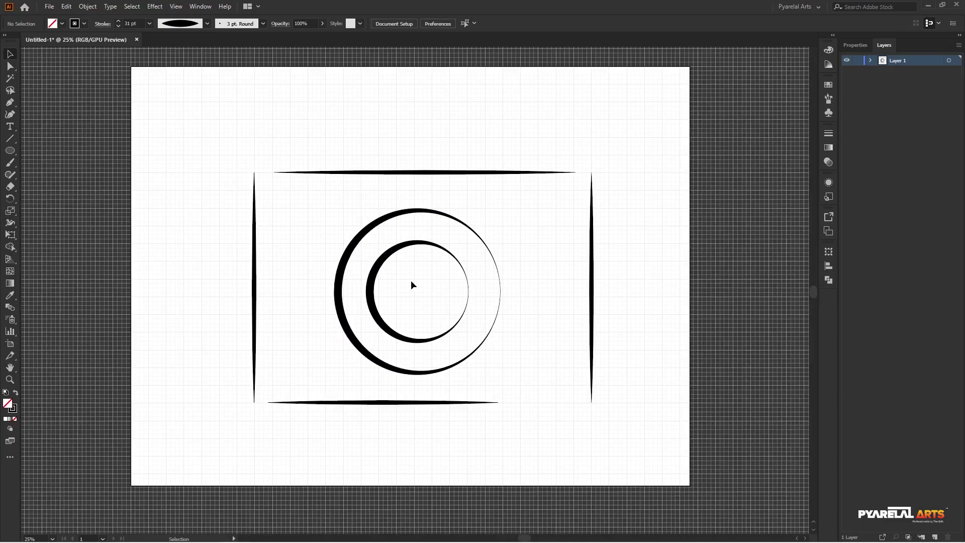
# Draw an unfilled 872 × 284 px rectangle on the frame's top line with a 13 pt stroke.
pyautogui.scroll(1, 420, 242)
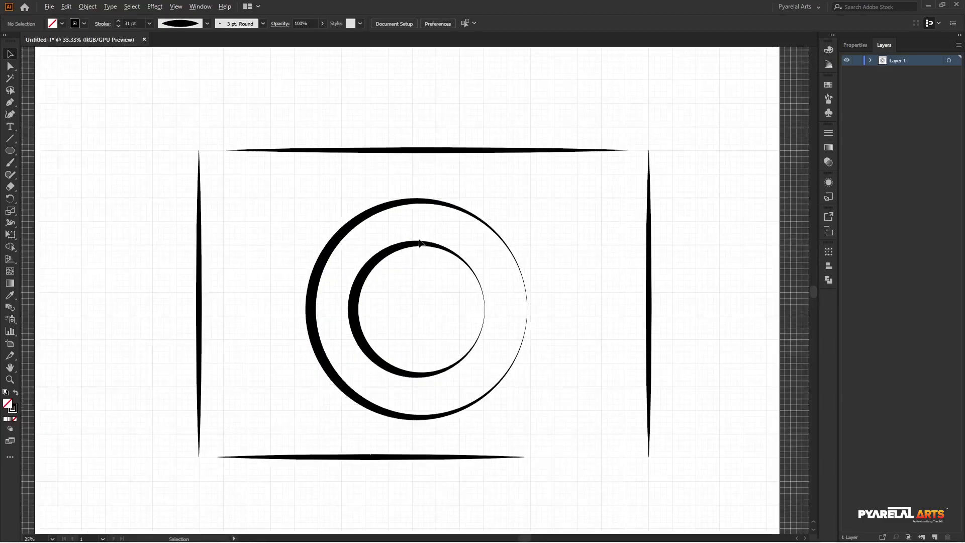
pyautogui.scroll(1, 409, 259)
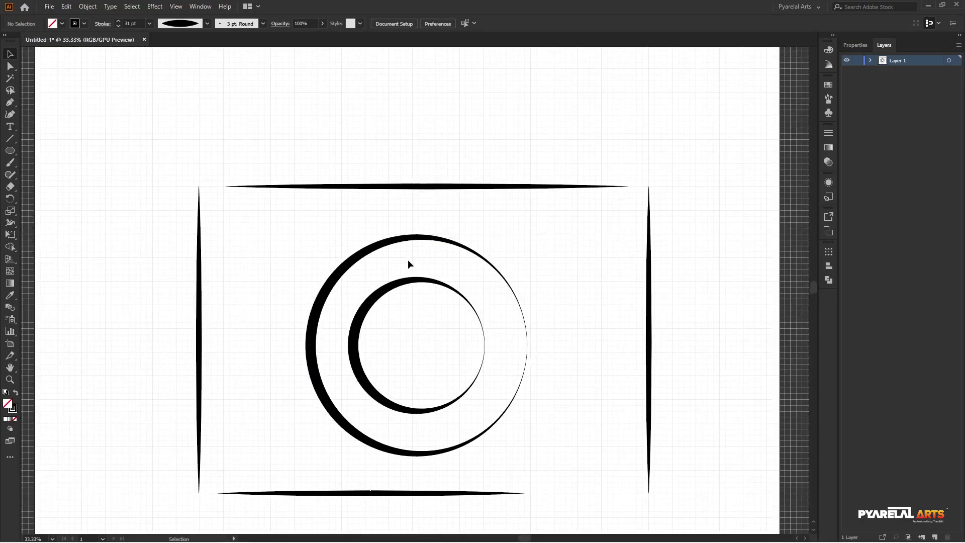
pyautogui.scroll(1, 408, 259)
pyautogui.click(11, 151)
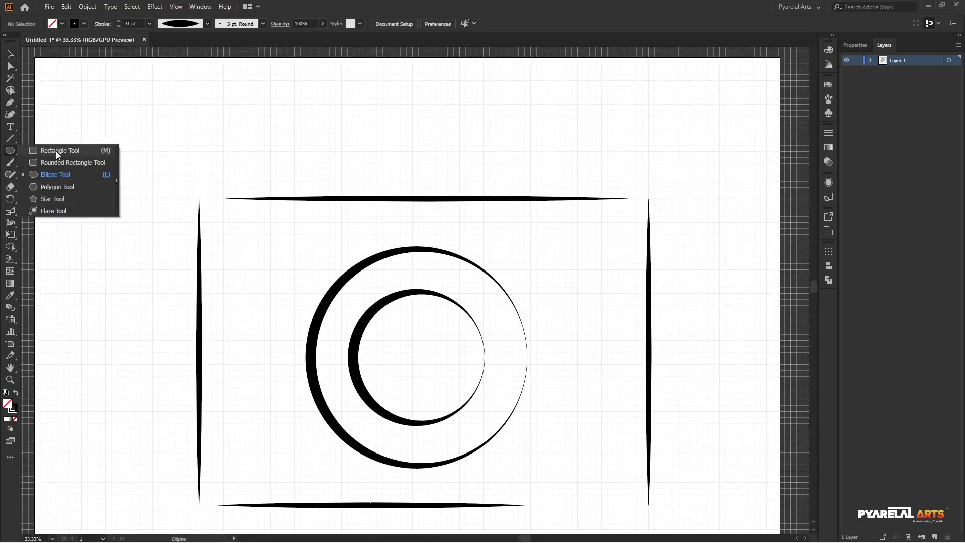
pyautogui.click(56, 151)
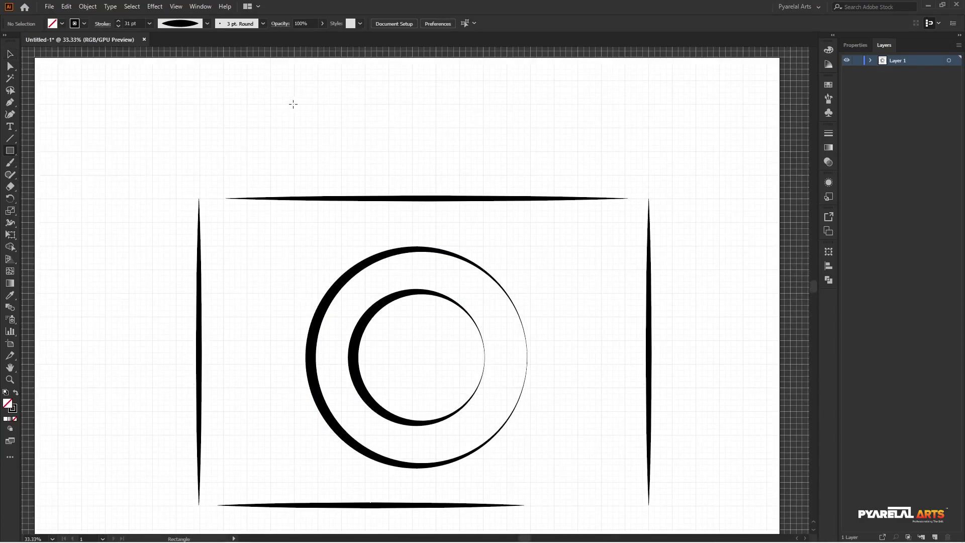
pyautogui.moveTo(294, 104); pyautogui.dragTo(579, 198)
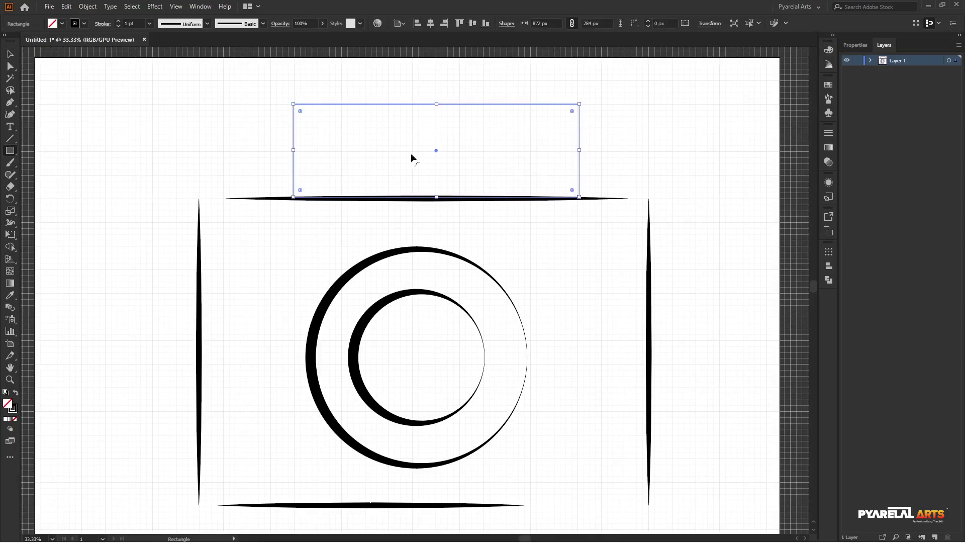
pyautogui.click(118, 21)
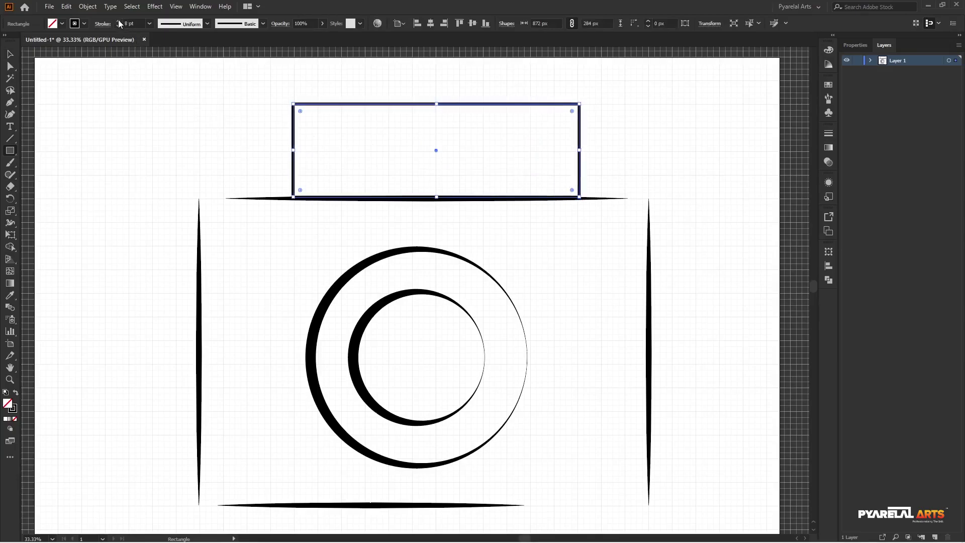
pyautogui.click(119, 21)
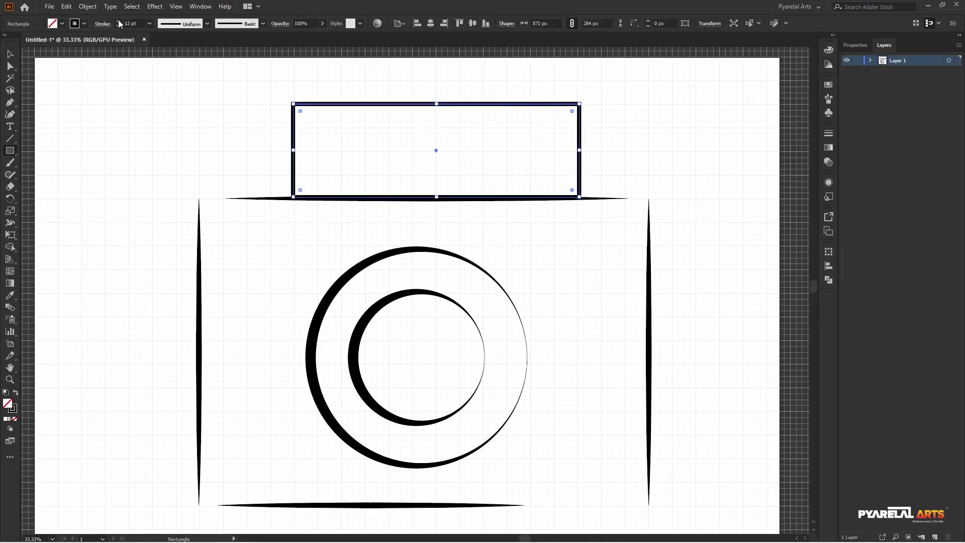
pyautogui.click(10, 66)
# Drag the rectangle's top corners inward to form a trapezoid.
pyautogui.click(295, 109)
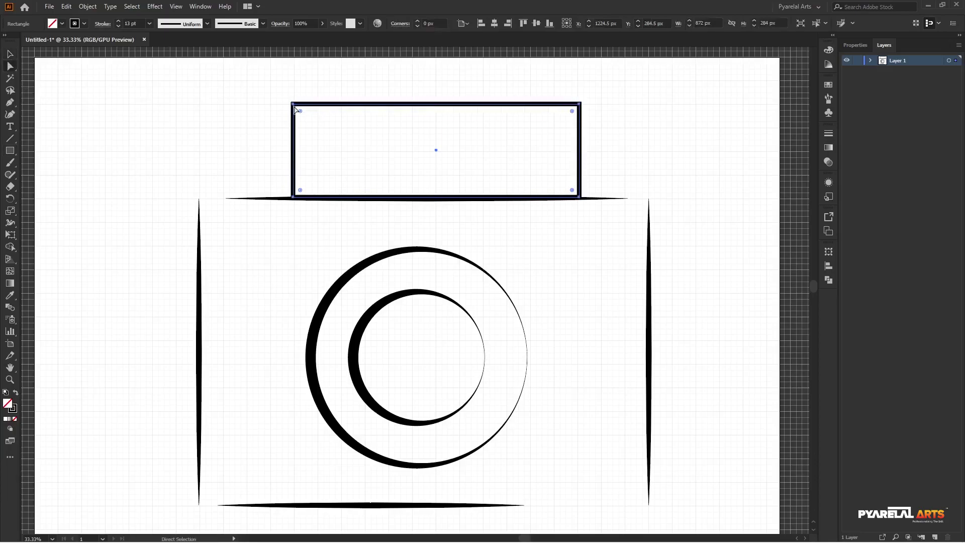
pyautogui.moveTo(295, 107); pyautogui.dragTo(365, 113)
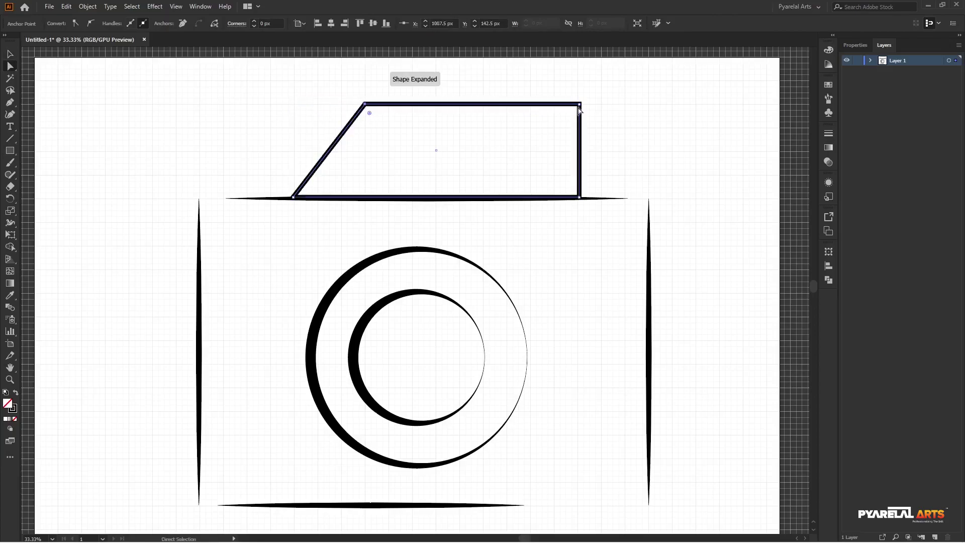
pyautogui.moveTo(579, 105); pyautogui.dragTo(508, 108)
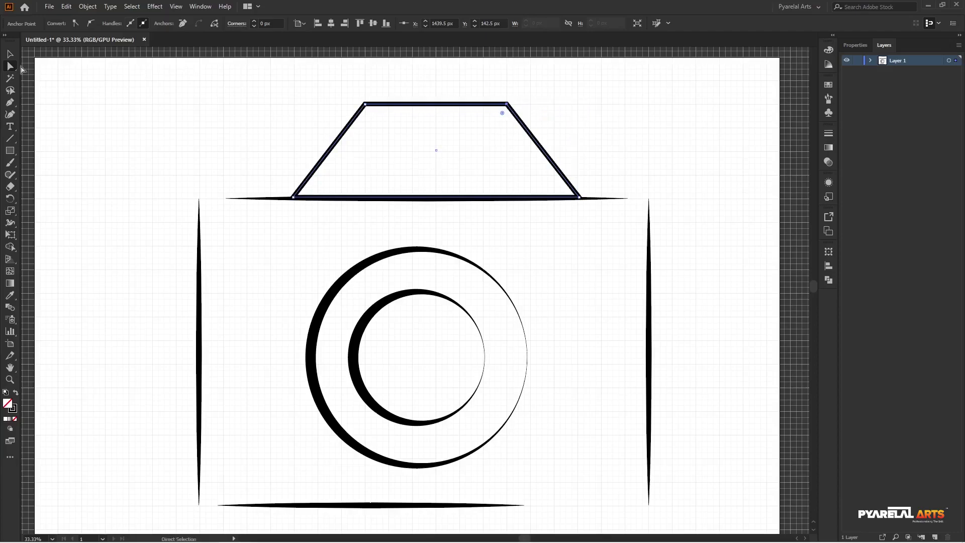
# Apply a variable width profile to the trapezoid's stroke.
pyautogui.click(10, 54)
pyautogui.click(197, 145)
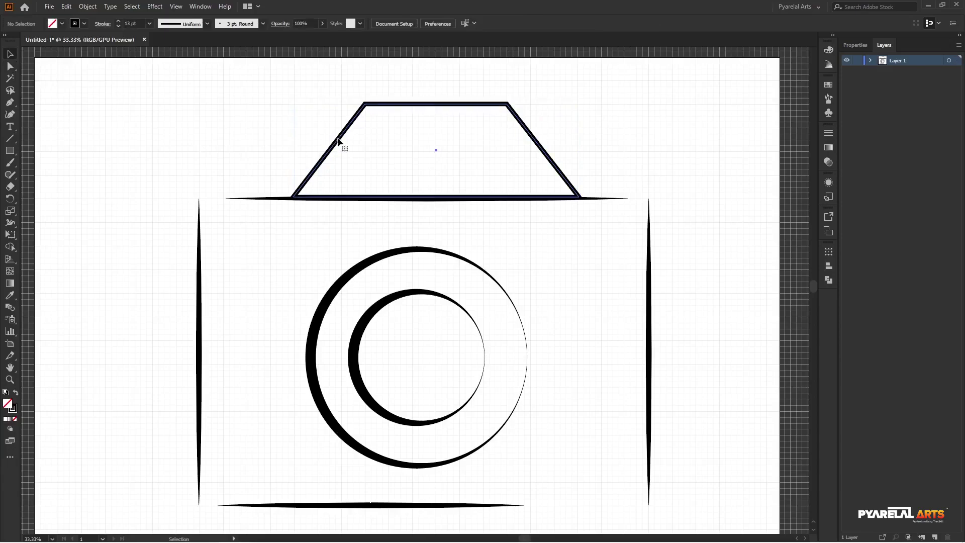
pyautogui.click(336, 145)
pyautogui.click(207, 24)
pyautogui.click(188, 59)
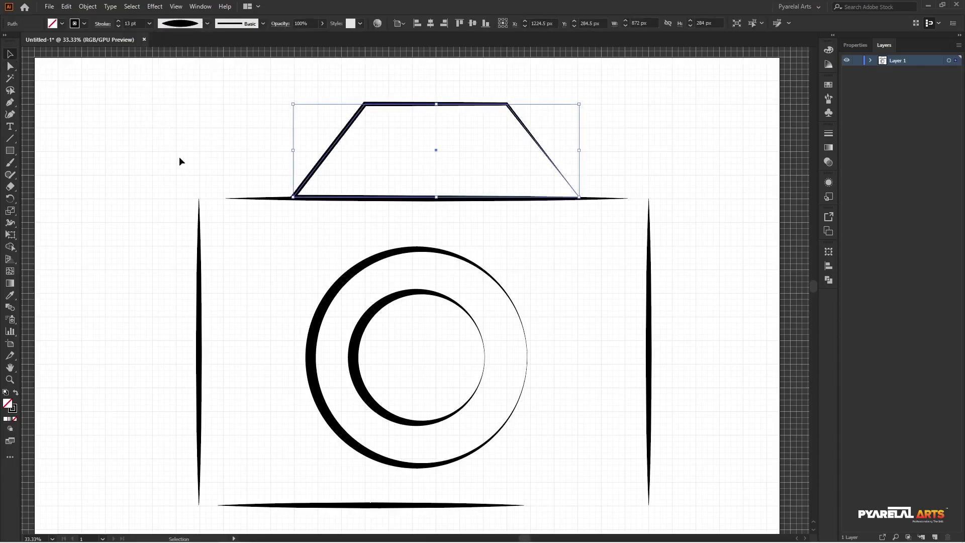
pyautogui.click(179, 156)
pyautogui.scroll(-2, 370, 267)
pyautogui.scroll(1, 370, 268)
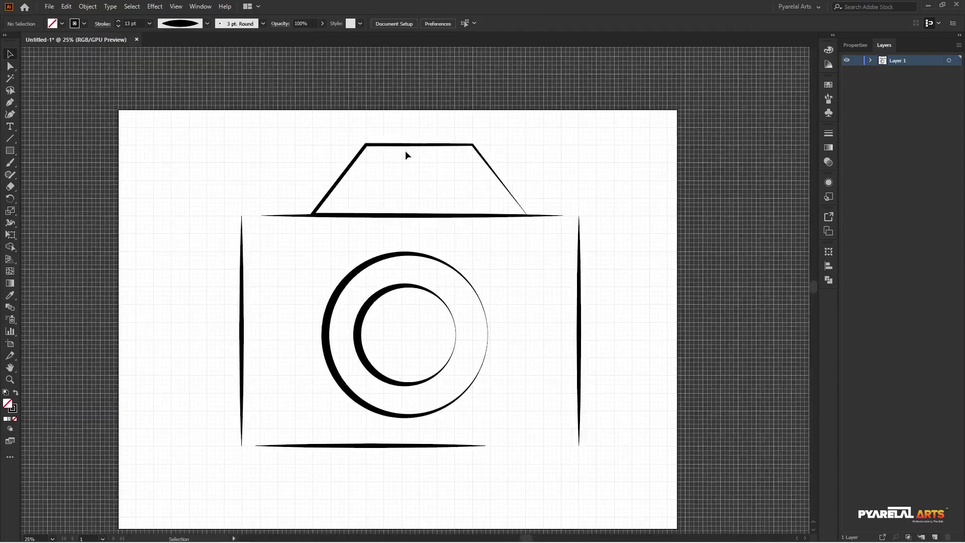
# Shorten the trapezoid to 222 px tall and drop its base just below the top line.
pyautogui.click(418, 145)
pyautogui.moveTo(419, 145); pyautogui.dragTo(419, 164)
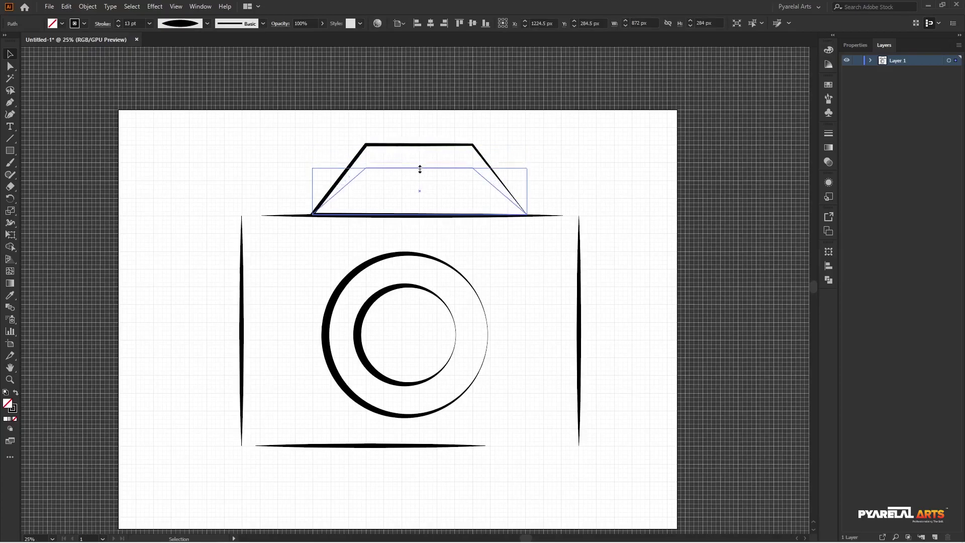
pyautogui.click(746, 215)
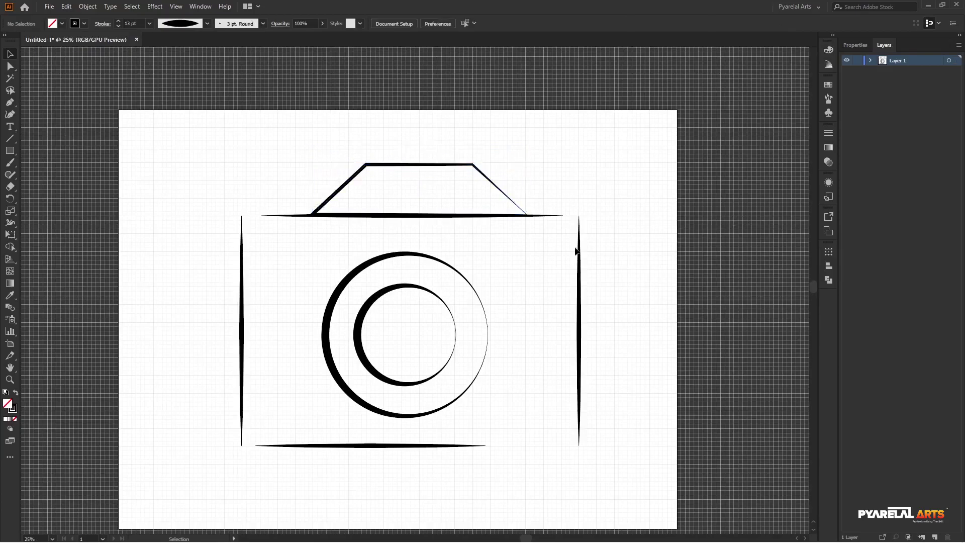
pyautogui.click(351, 184)
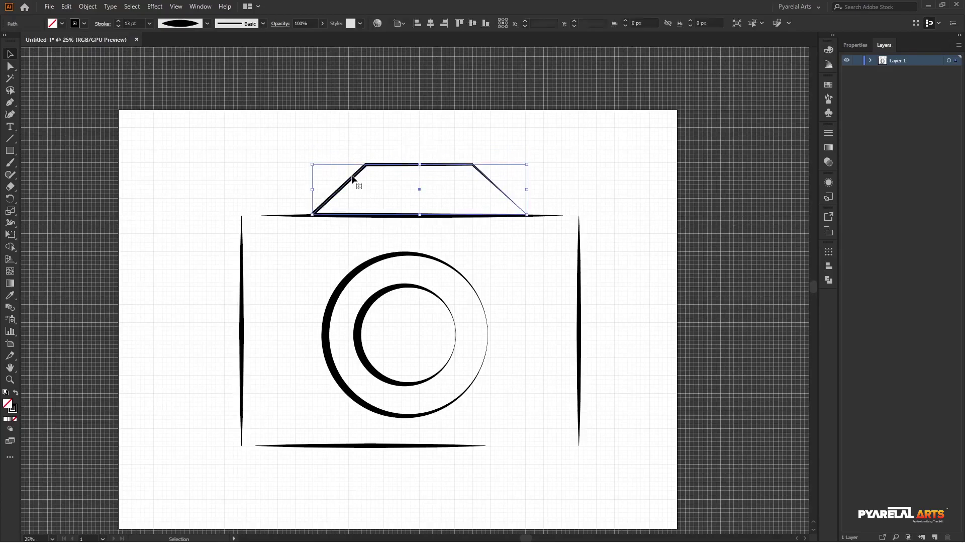
pyautogui.moveTo(422, 215); pyautogui.dragTo(423, 219)
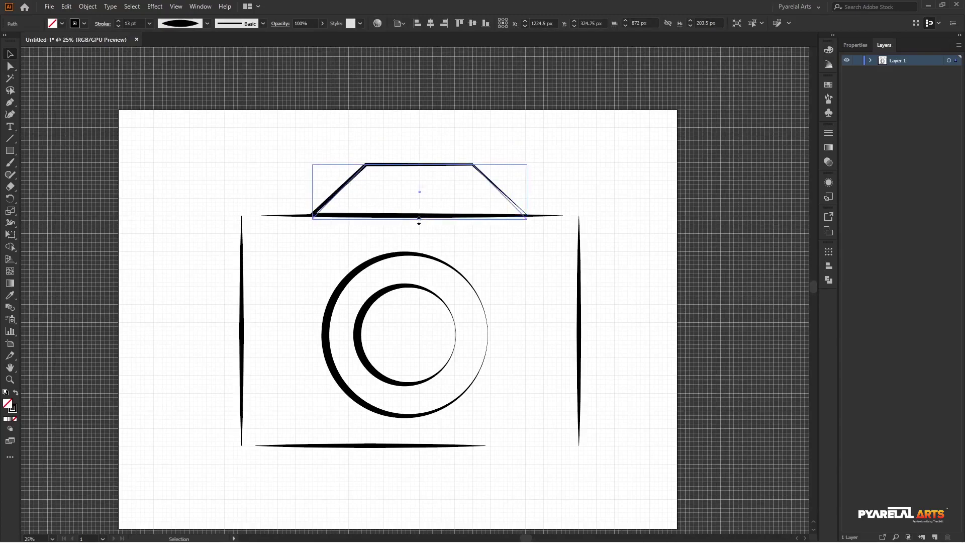
pyautogui.click(711, 220)
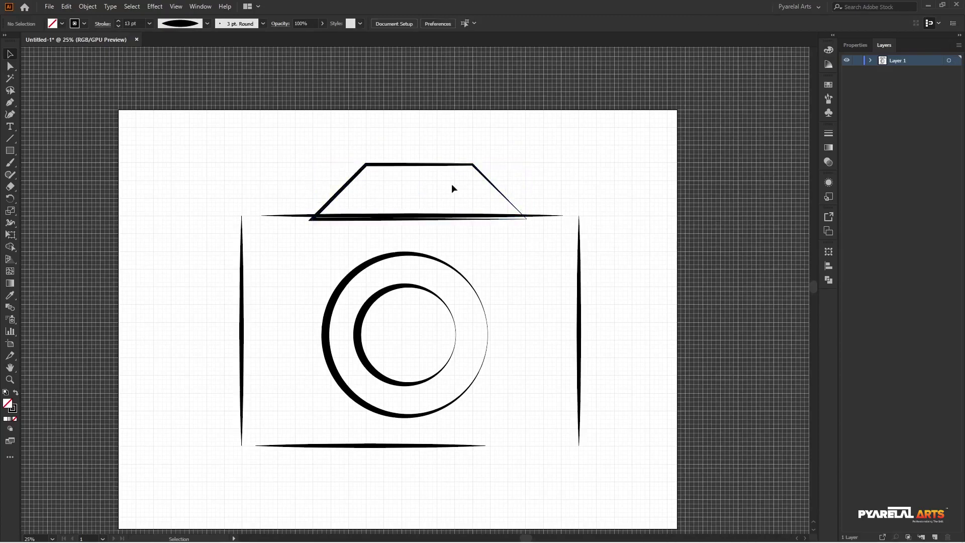
pyautogui.click(424, 169)
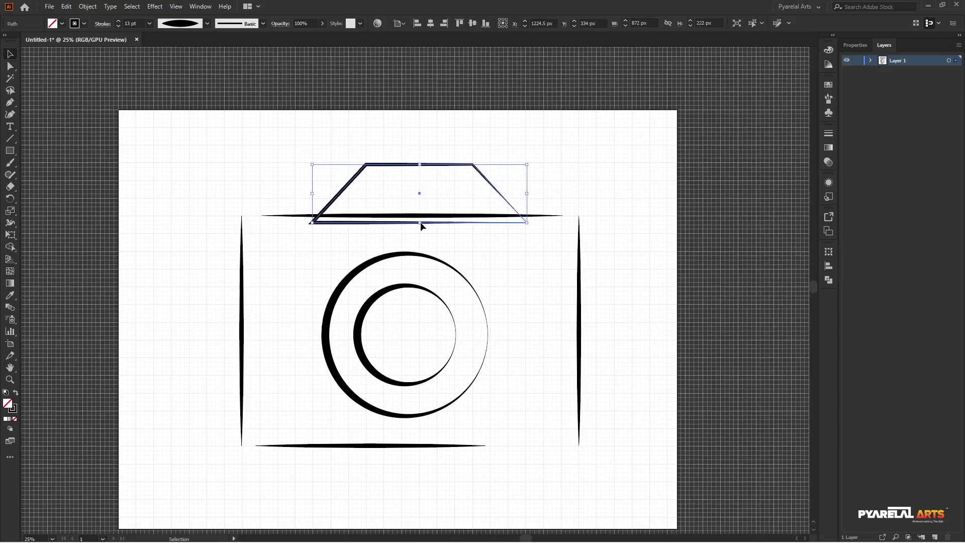
pyautogui.click(696, 244)
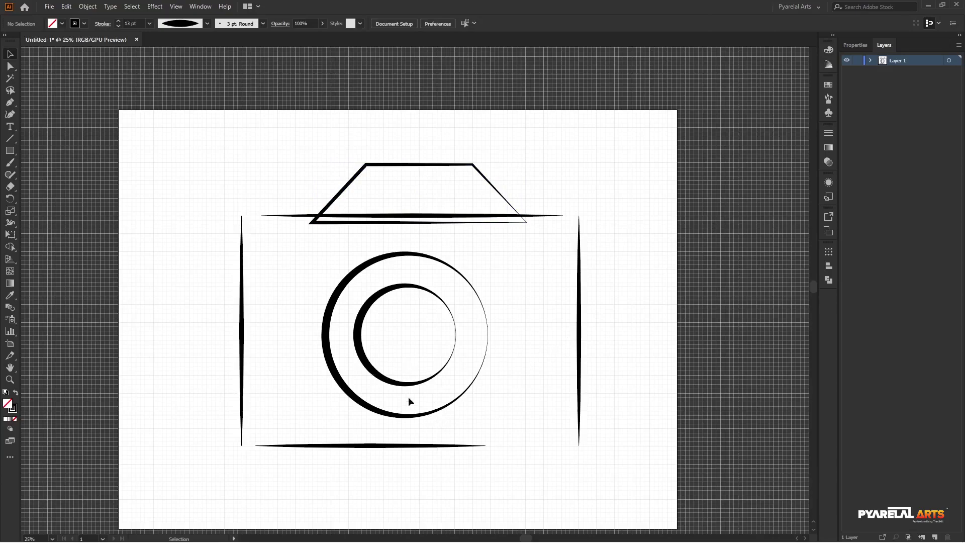
# Select the lens circles, then shorten both side lines together from the top.
pyautogui.scroll(-1, 415, 398)
pyautogui.moveTo(314, 255)
pyautogui.mouseDown()
pyautogui.moveTo(518, 411)
pyautogui.moveTo(468, 384)
pyautogui.mouseUp()
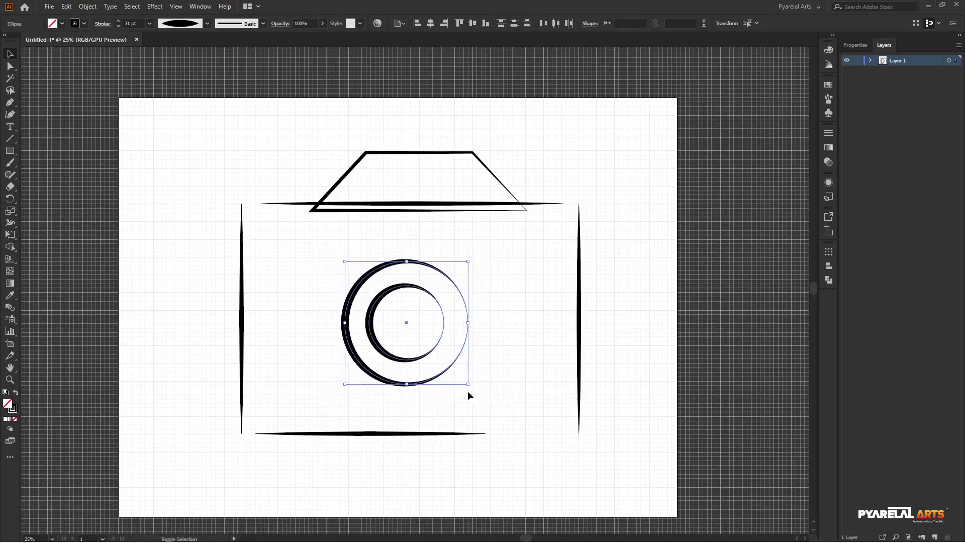
pyautogui.click(736, 322)
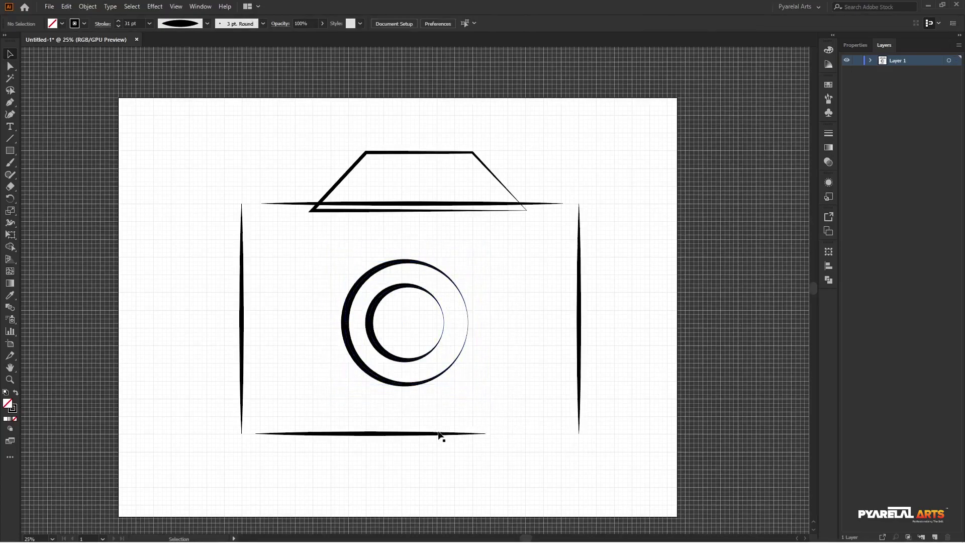
pyautogui.click(242, 286)
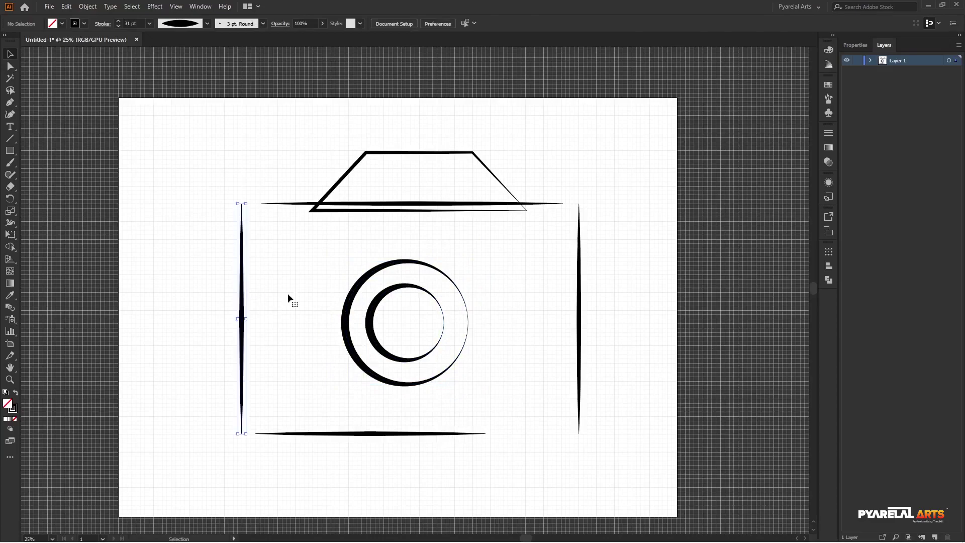
pyautogui.keyDown('shift'); pyautogui.click(578, 288); pyautogui.keyUp('shift')
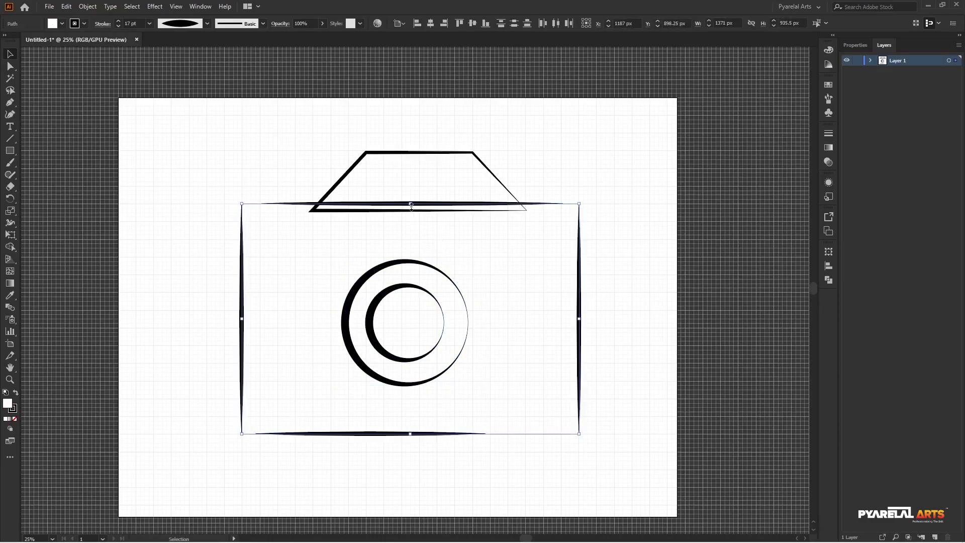
pyautogui.moveTo(411, 205); pyautogui.dragTo(410, 221)
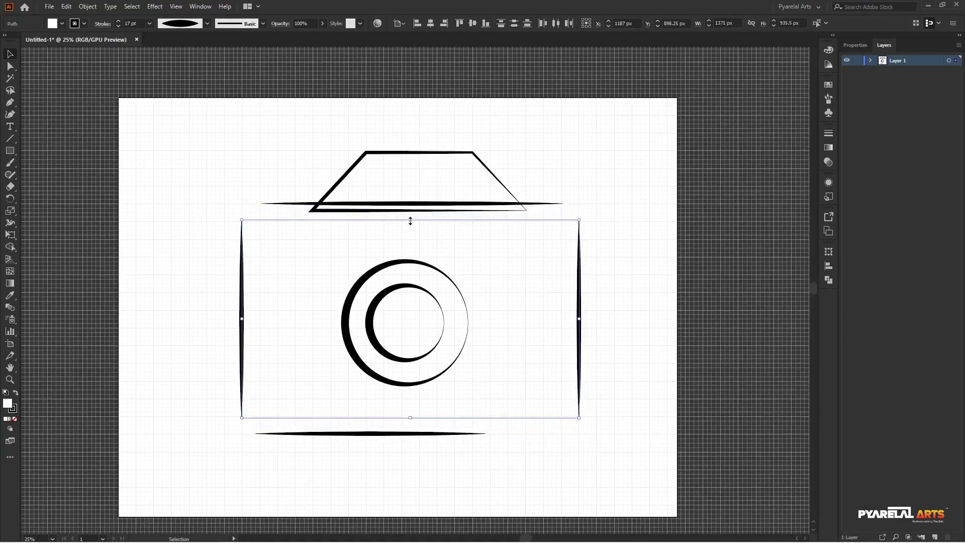
pyautogui.click(707, 258)
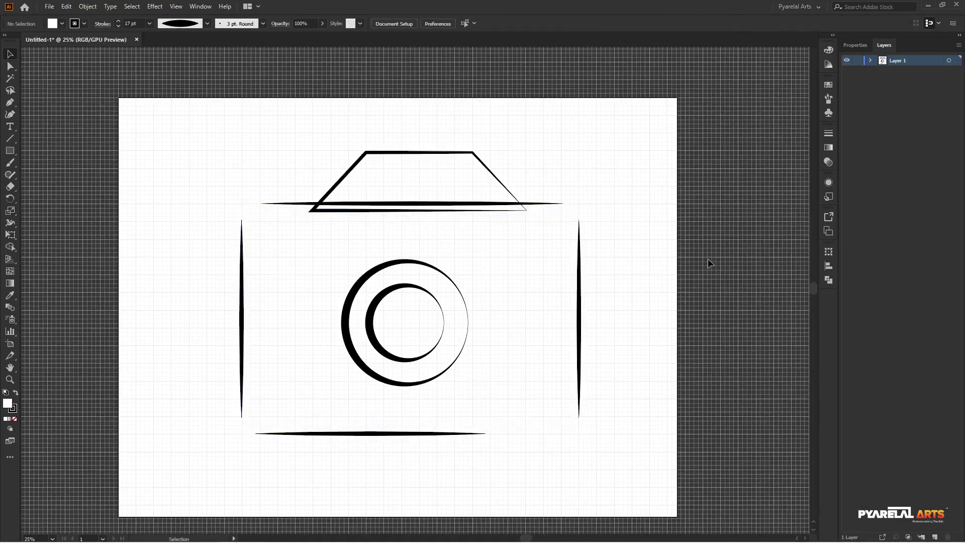
# Move the trapezoid and top line down together to meet the shortened sides.
pyautogui.click(401, 436)
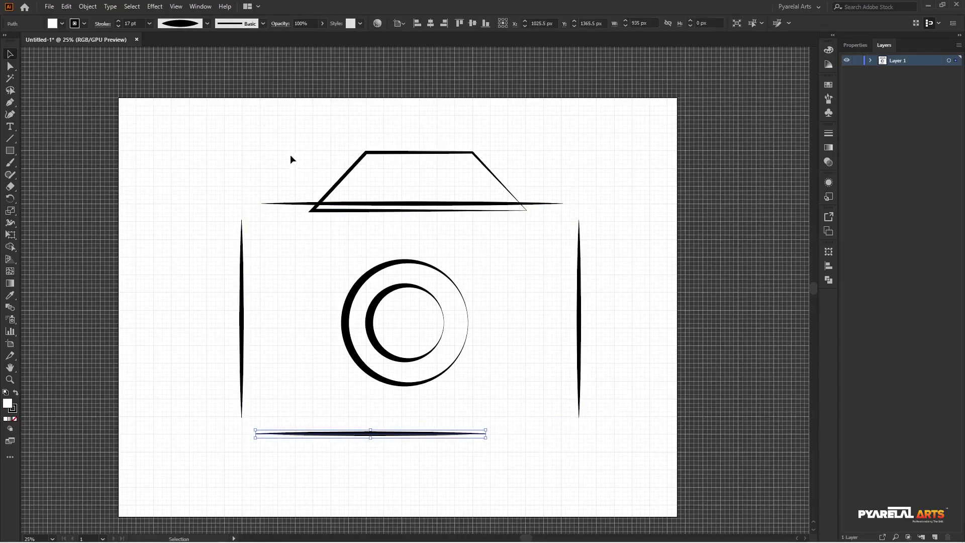
pyautogui.moveTo(290, 150); pyautogui.dragTo(445, 217)
pyautogui.moveTo(388, 204); pyautogui.dragTo(384, 229)
pyautogui.click(743, 255)
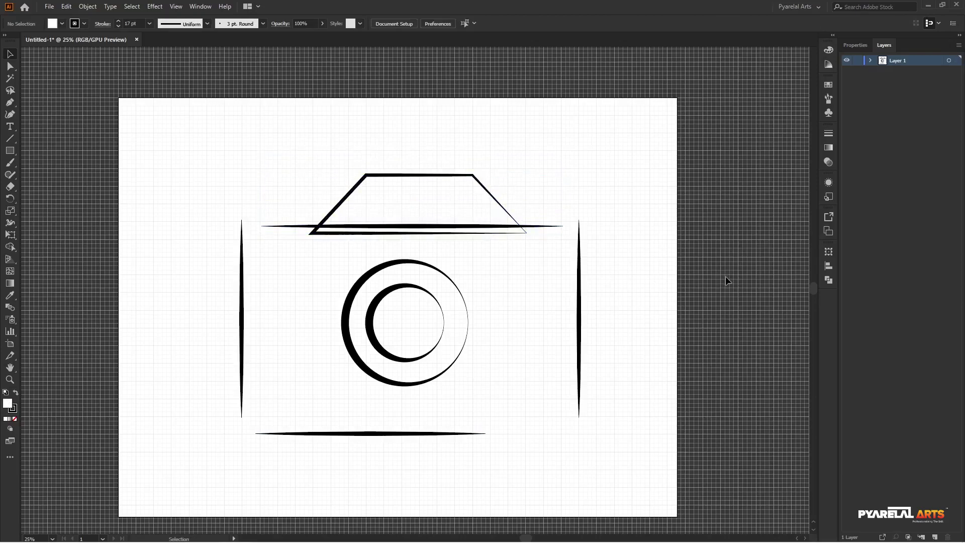
pyautogui.hotkey('ctrl', 'z')
pyautogui.moveTo(383, 207); pyautogui.dragTo(375, 219)
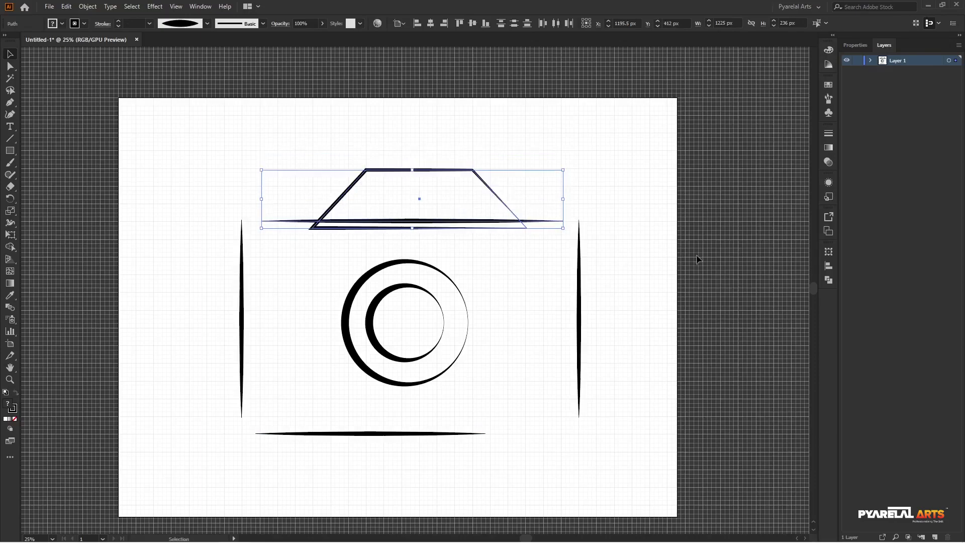
pyautogui.click(701, 259)
# Raise the bottom line to meet the side lines' ends.
pyautogui.click(410, 435)
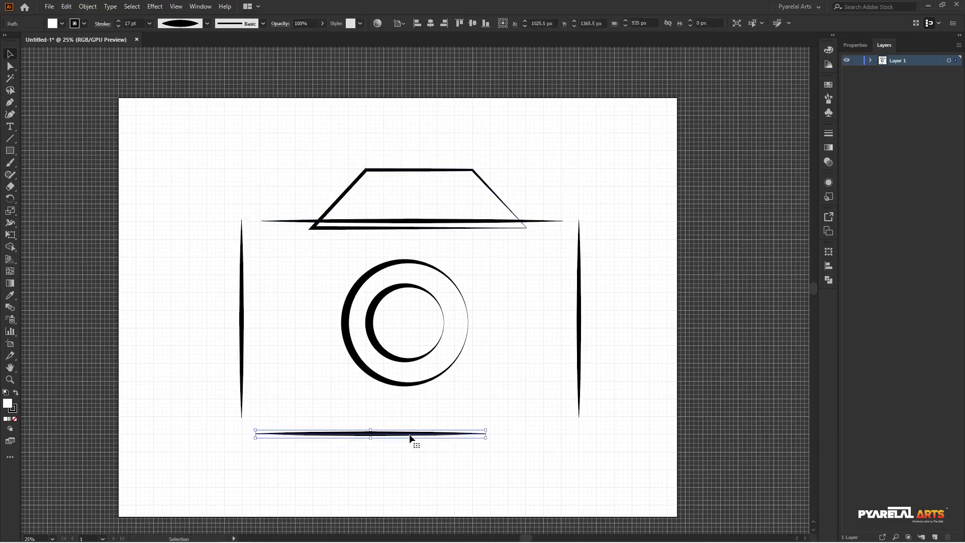
pyautogui.moveTo(410, 435); pyautogui.dragTo(422, 421)
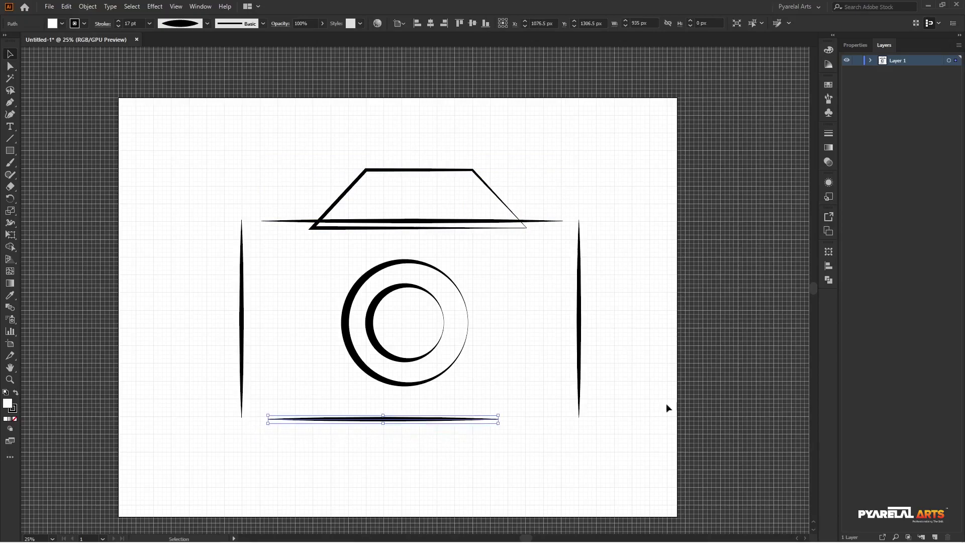
pyautogui.click(709, 372)
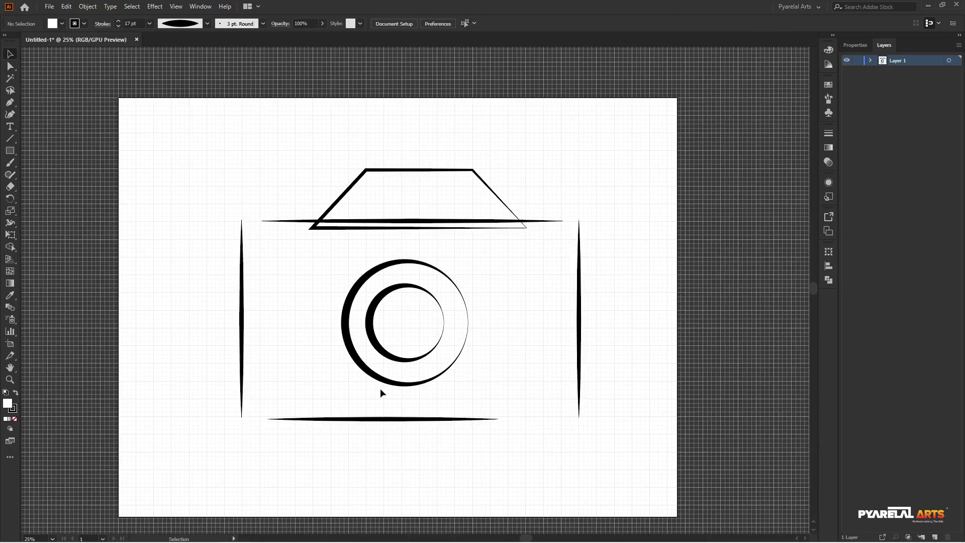
# Draw an unfilled 288 × 143 px rounded rectangle in the body's upper right.
pyautogui.click(9, 153)
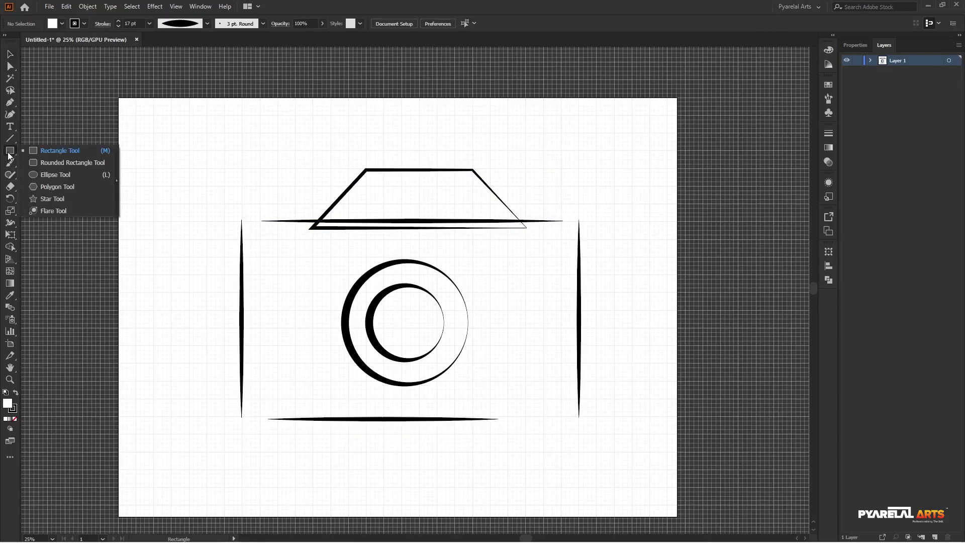
pyautogui.click(37, 163)
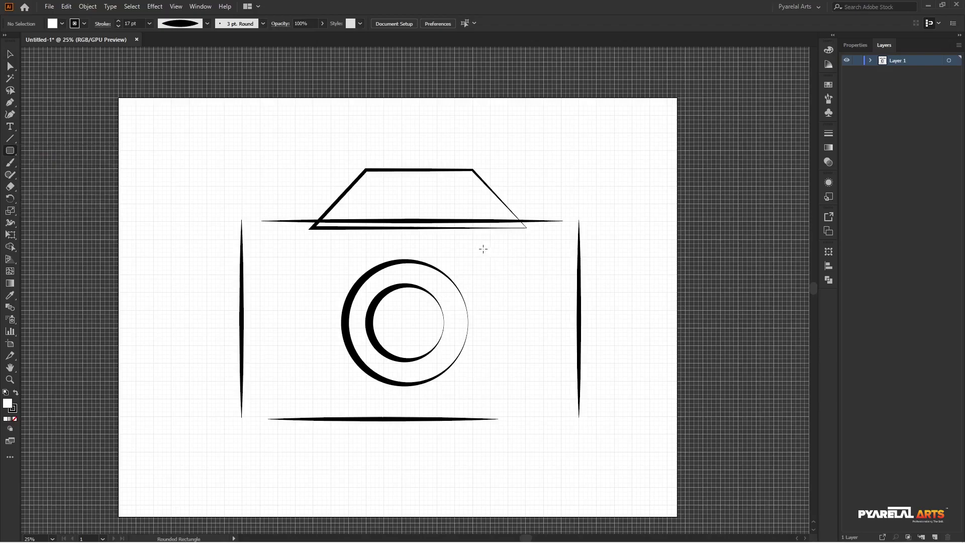
pyautogui.moveTo(490, 240); pyautogui.dragTo(560, 274)
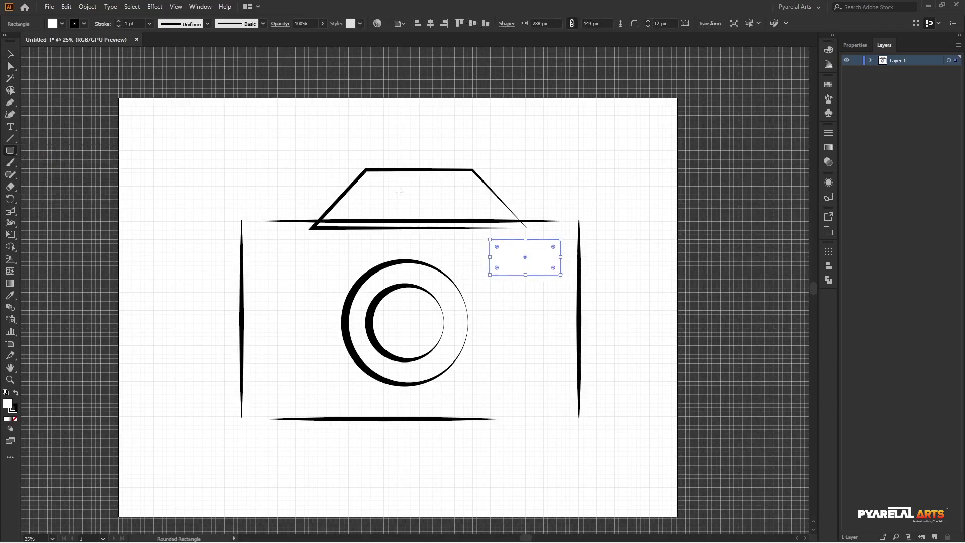
pyautogui.click(61, 24)
pyautogui.click(7, 39)
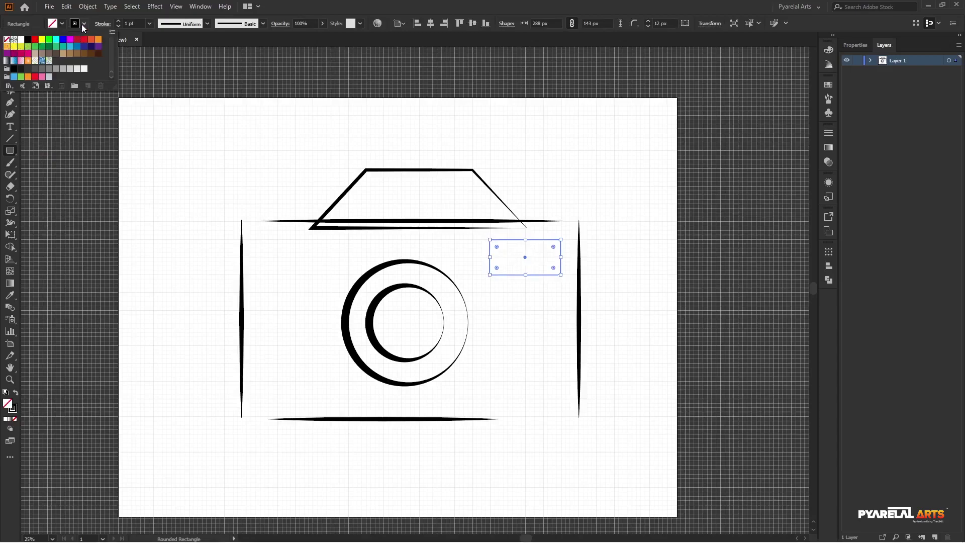
# Give the rounded rectangle a 12 pt stroke with a tapered wedge width profile.
pyautogui.click(118, 21)
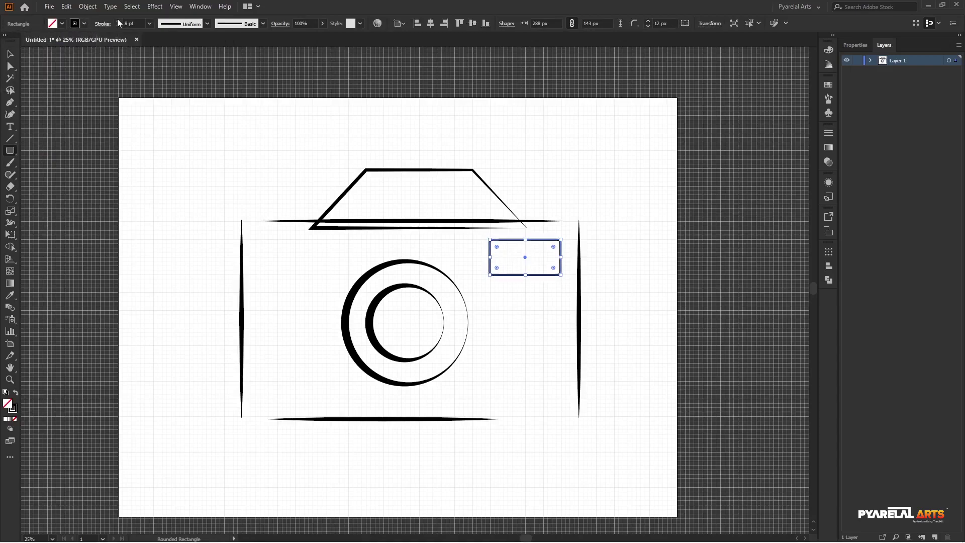
pyautogui.click(118, 21)
pyautogui.click(118, 22)
pyautogui.click(118, 21)
pyautogui.click(118, 21)
pyautogui.click(206, 23)
pyautogui.click(186, 51)
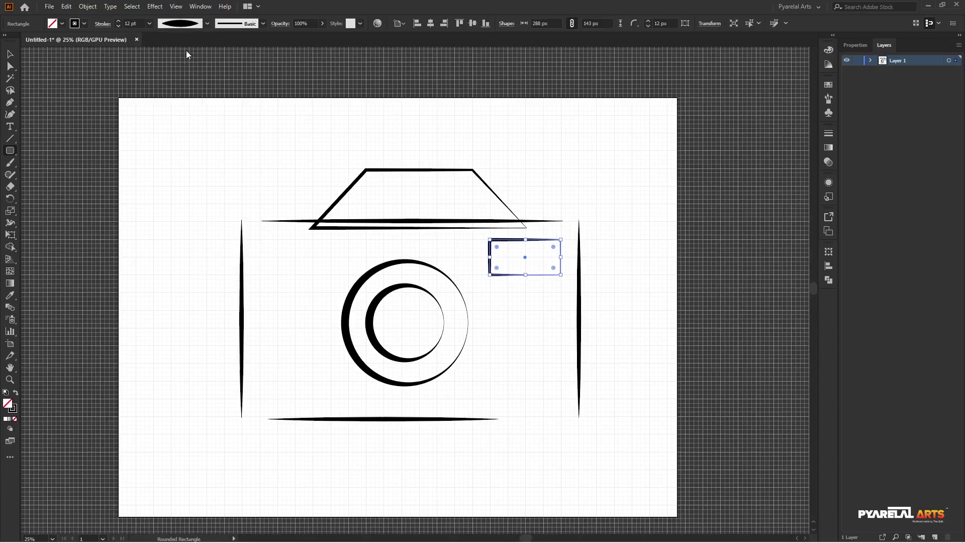
pyautogui.click(207, 24)
pyautogui.click(184, 104)
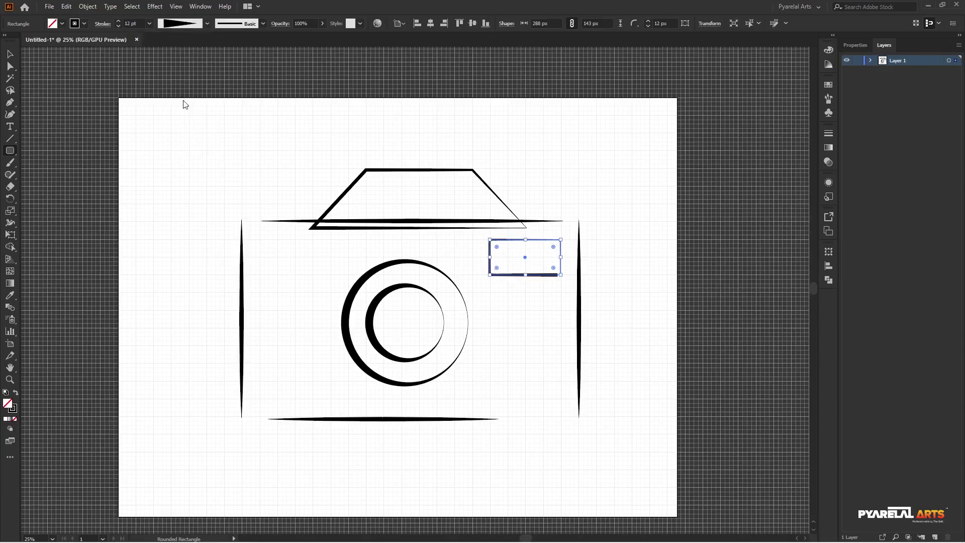
# Reselect the rounded rectangle and apply a different width profile to its outline.
pyautogui.click(9, 53)
pyautogui.click(63, 99)
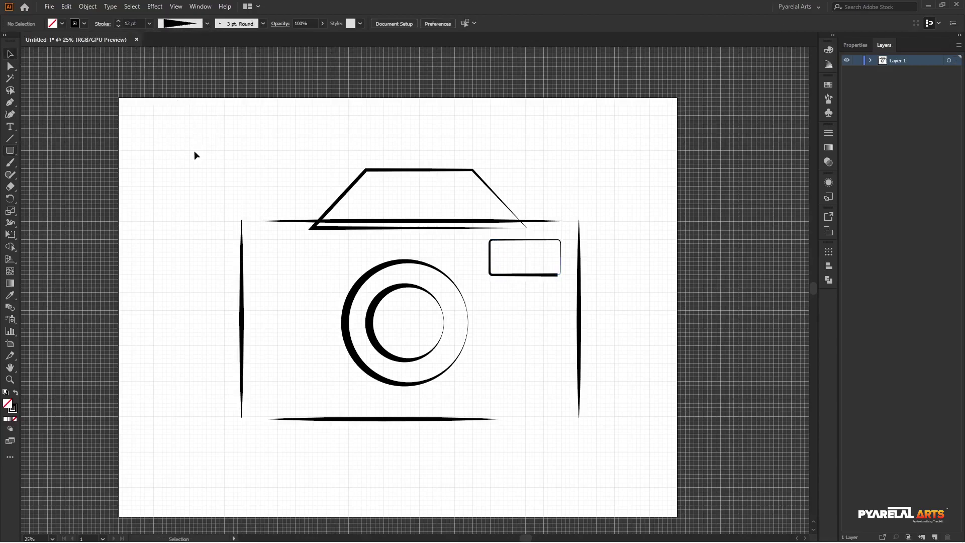
pyautogui.click(511, 279)
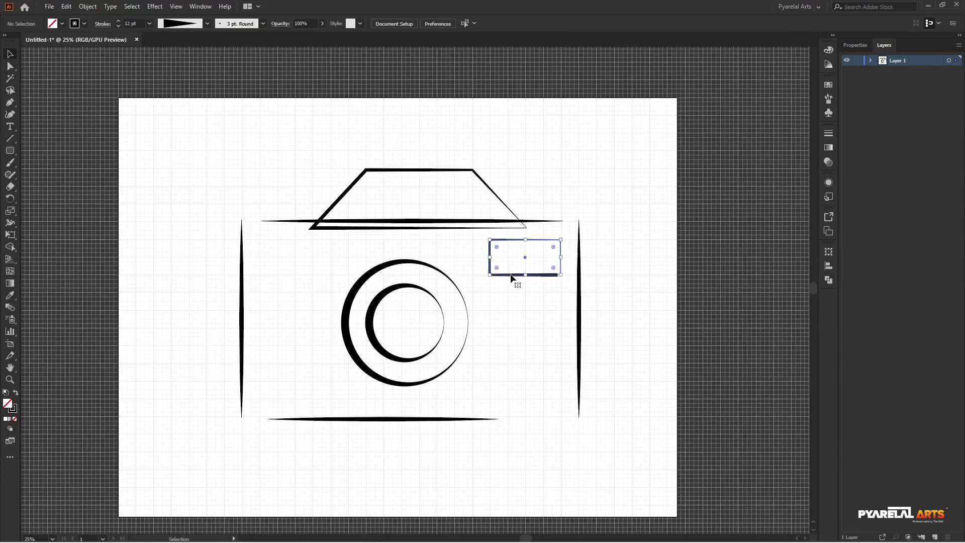
pyautogui.click(207, 24)
pyautogui.click(188, 120)
pyautogui.click(68, 186)
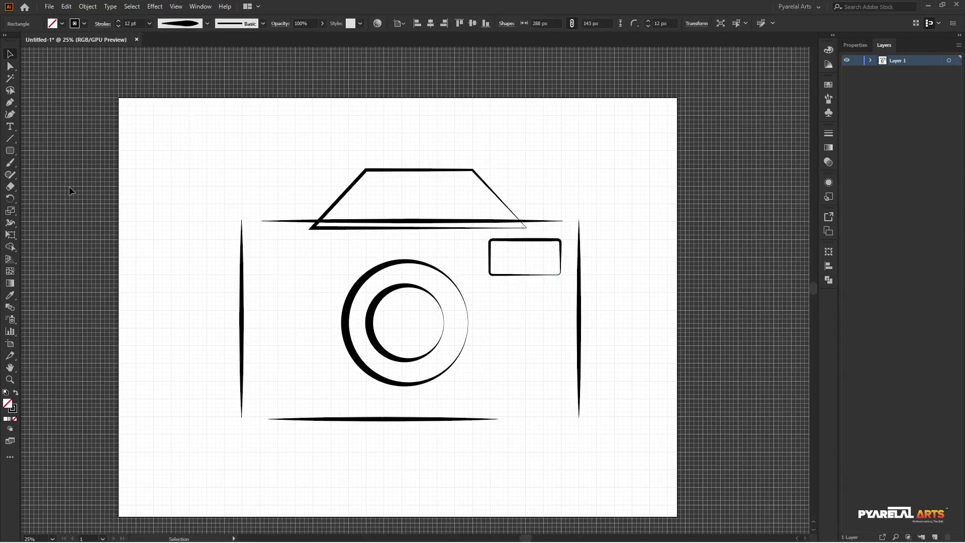
# Stretch the camera's bottom line further right, then choose the Ellipse Tool.
pyautogui.scroll(-1, 504, 403)
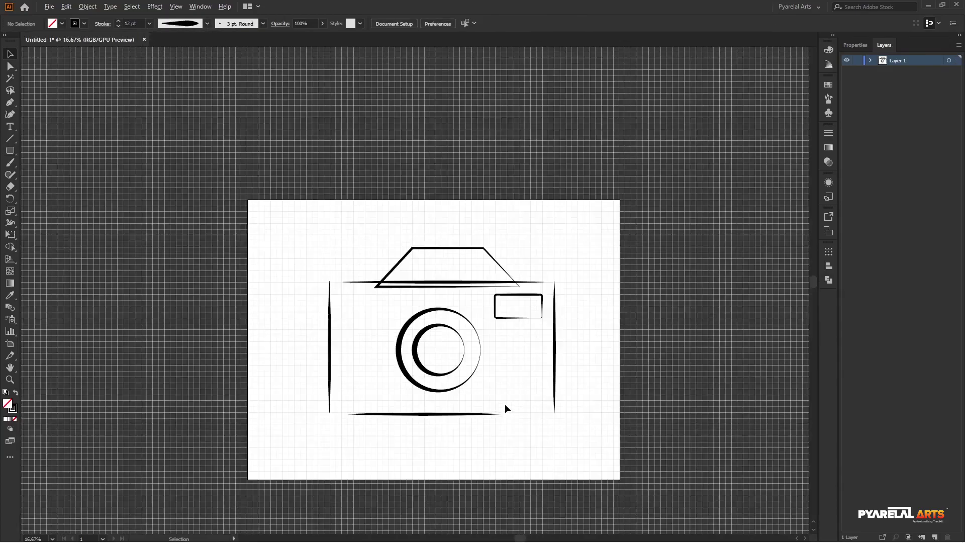
pyautogui.scroll(-1, 504, 402)
pyautogui.scroll(1, 505, 403)
pyautogui.scroll(1, 501, 393)
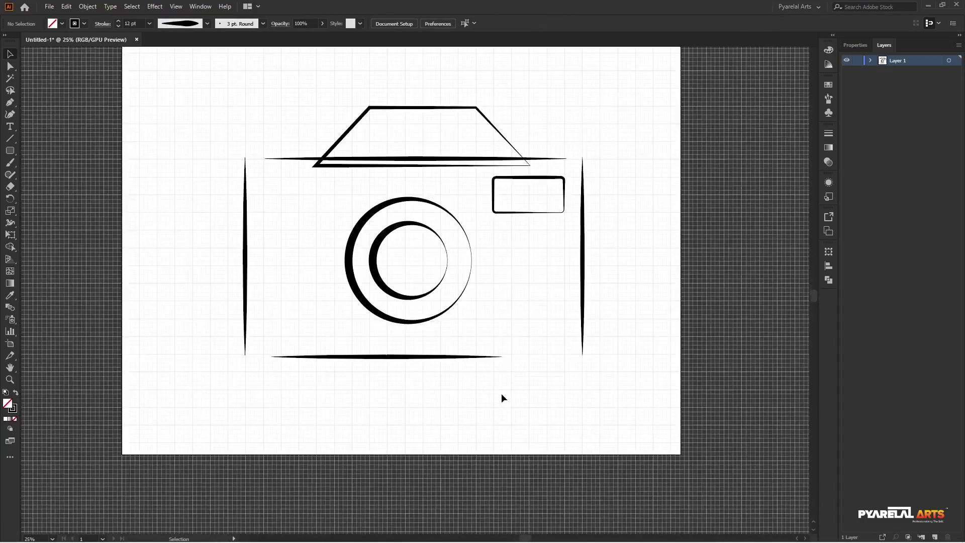
pyautogui.click(418, 357)
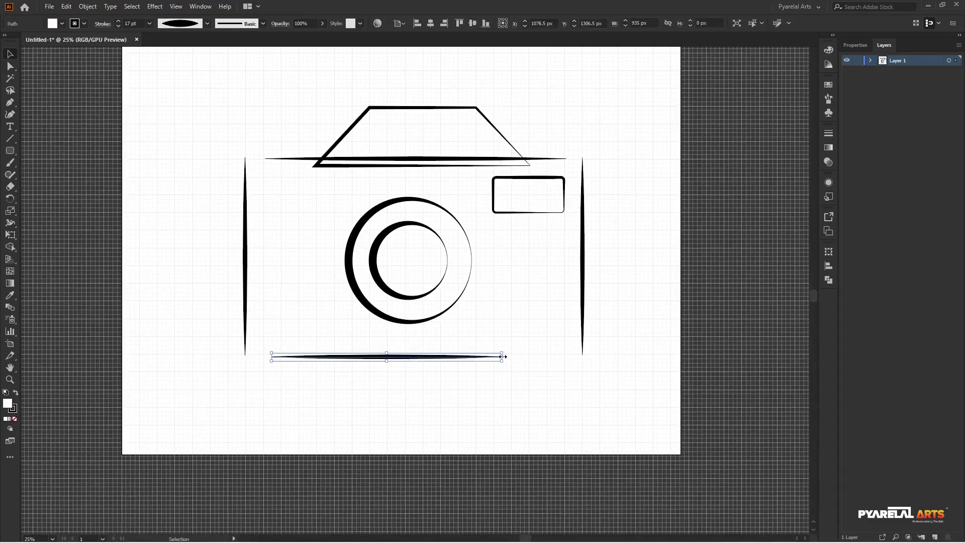
pyautogui.moveTo(505, 358); pyautogui.dragTo(531, 358)
pyautogui.click(735, 308)
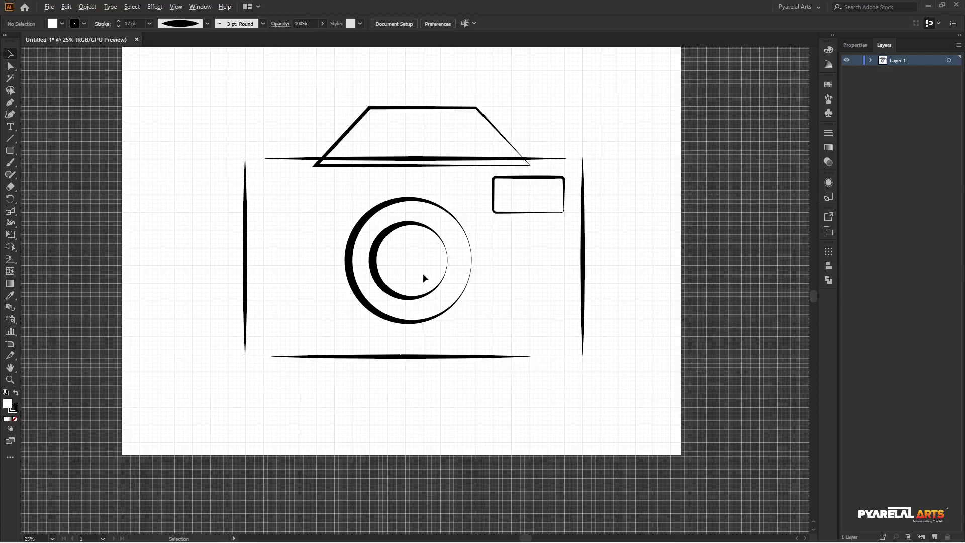
pyautogui.scroll(1, 423, 272)
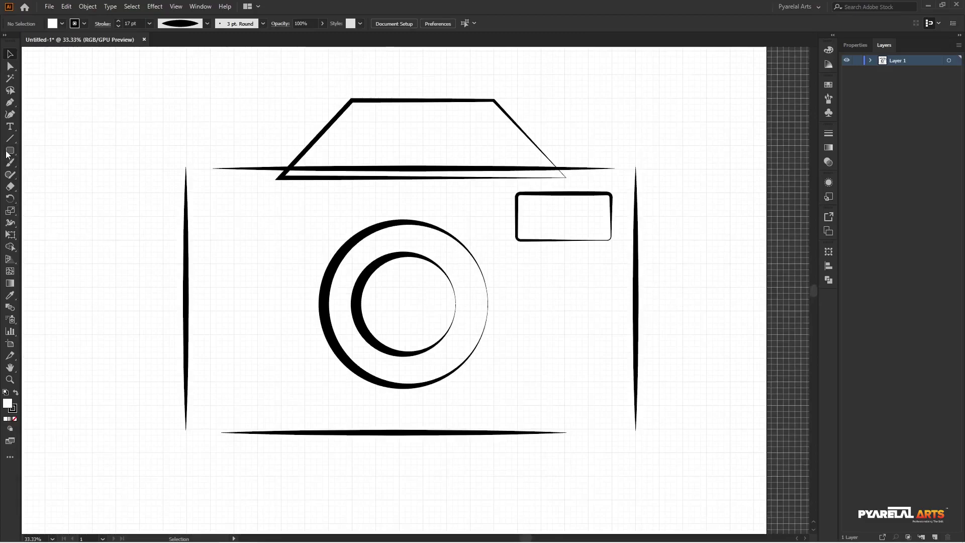
pyautogui.moveTo(7, 154); pyautogui.dragTo(63, 175)
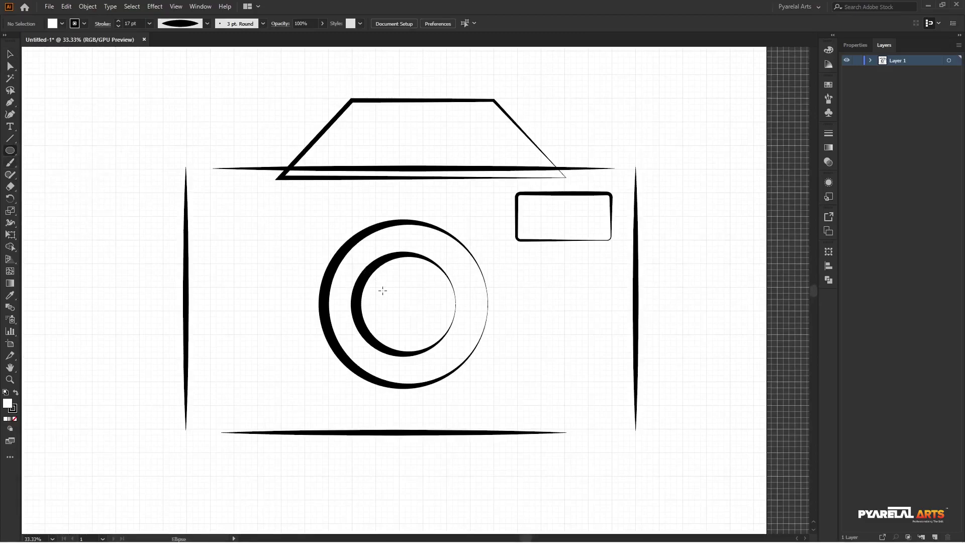
# Draw a small ellipse in the inner lens with no stroke and black fill.
pyautogui.moveTo(383, 290); pyautogui.dragTo(425, 309)
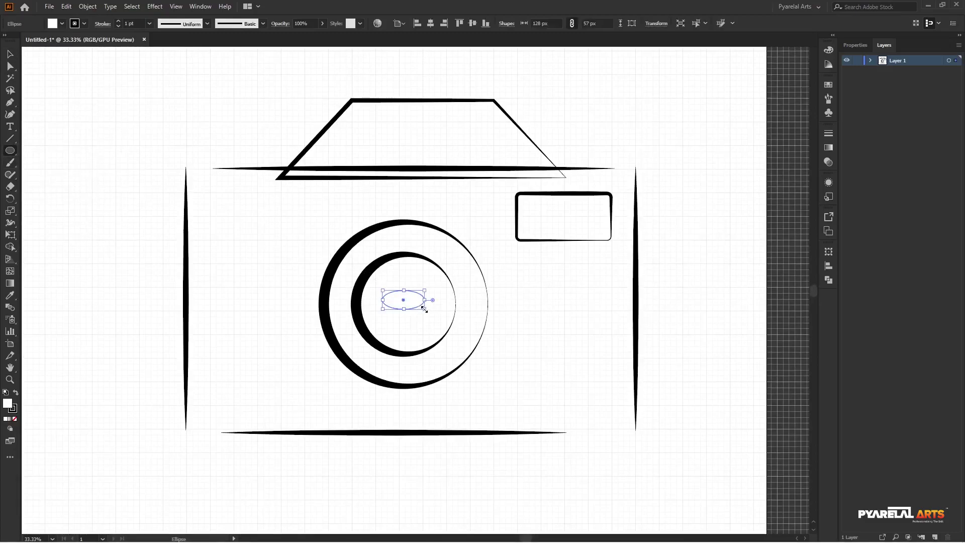
pyautogui.click(74, 23)
pyautogui.click(7, 39)
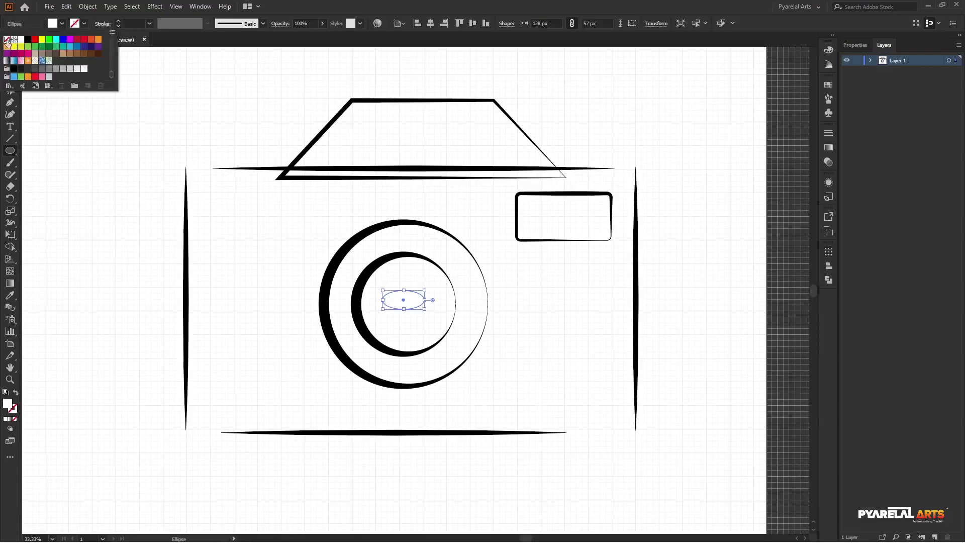
pyautogui.click(59, 22)
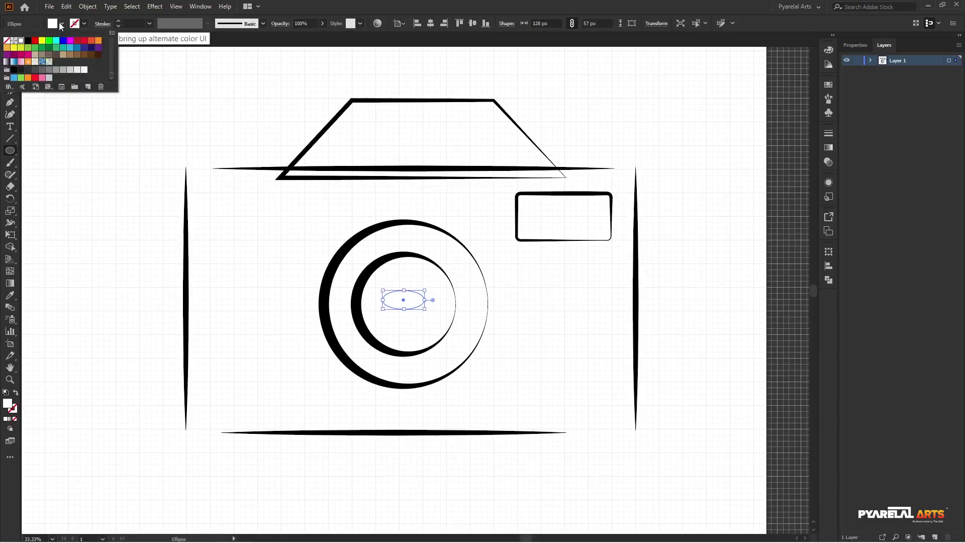
pyautogui.click(14, 70)
pyautogui.press('v')
pyautogui.click(85, 131)
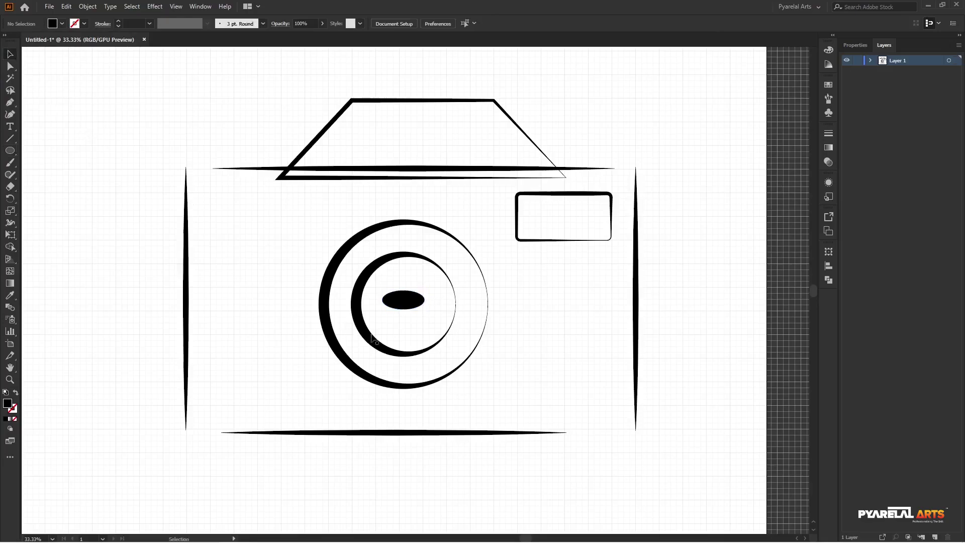
# Tilt the black ellipse about 35° diagonally inside the lens.
pyautogui.scroll(1, 408, 312)
pyautogui.click(404, 296)
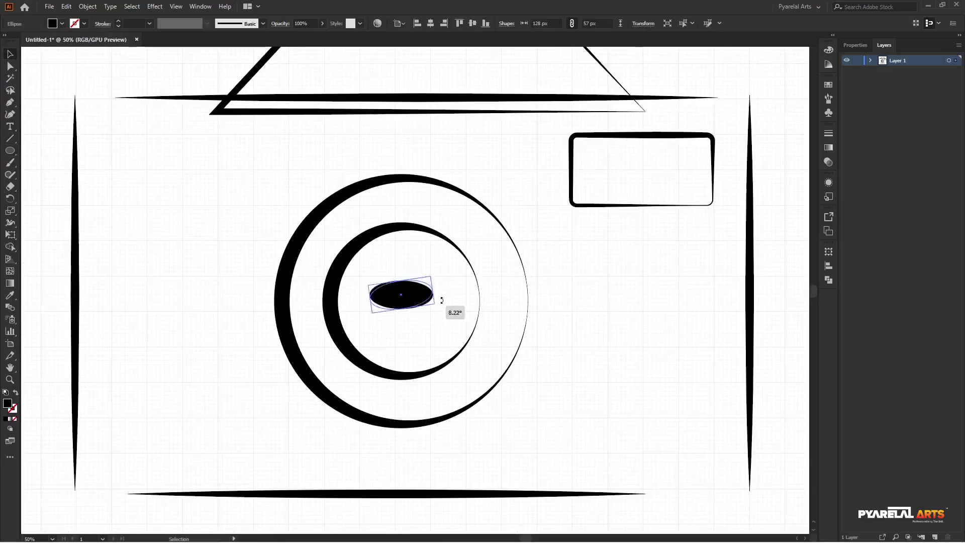
pyautogui.moveTo(438, 314)
pyautogui.mouseDown()
pyautogui.moveTo(444, 284)
pyautogui.moveTo(384, 264)
pyautogui.moveTo(424, 264)
pyautogui.mouseUp()
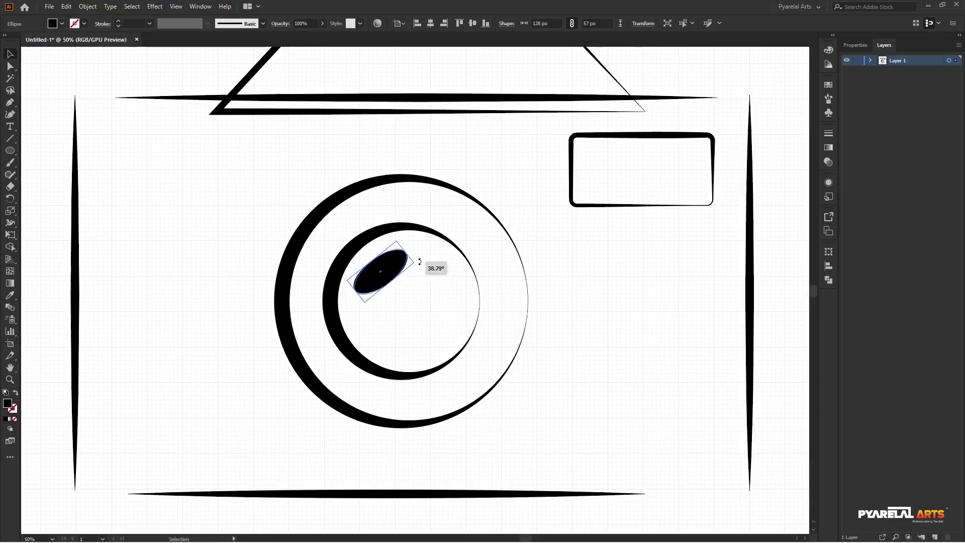
pyautogui.click(222, 230)
pyautogui.hotkey('ctrl', '0')
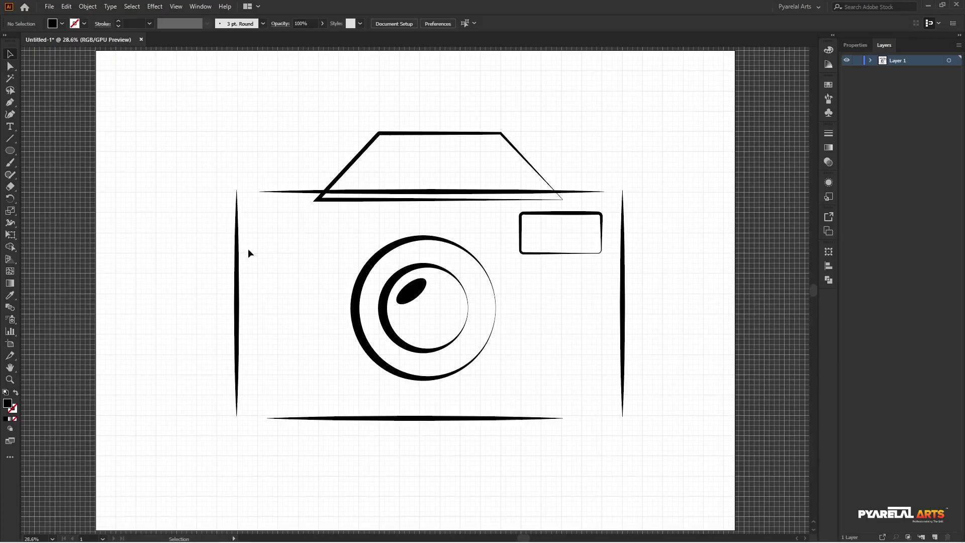
pyautogui.scroll(-1, 251, 246)
pyautogui.scroll(-2, 282, 302)
pyautogui.scroll(2, 282, 301)
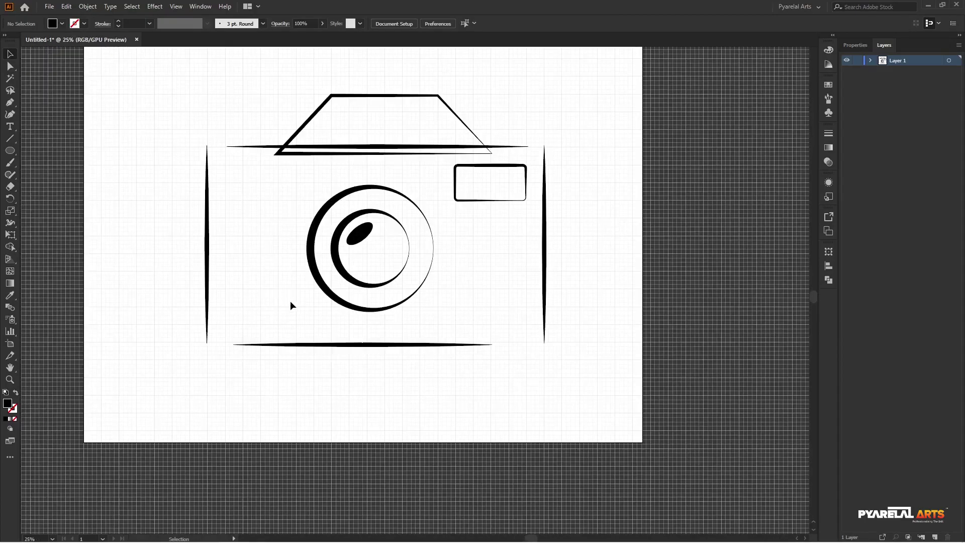
pyautogui.scroll(1, 291, 301)
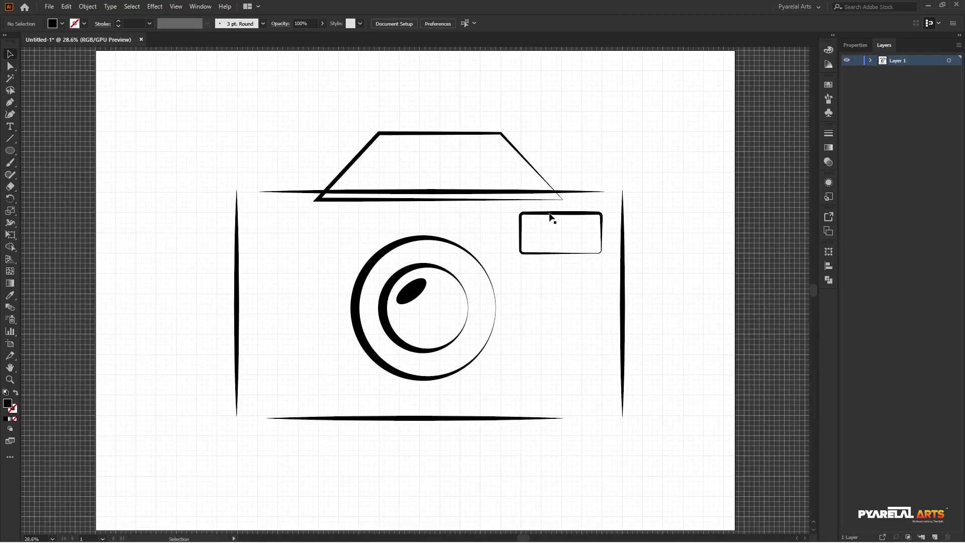
# Duplicate the small rectangle to the camera's upper left and narrow it from the left.
pyautogui.moveTo(550, 216); pyautogui.dragTo(252, 168)
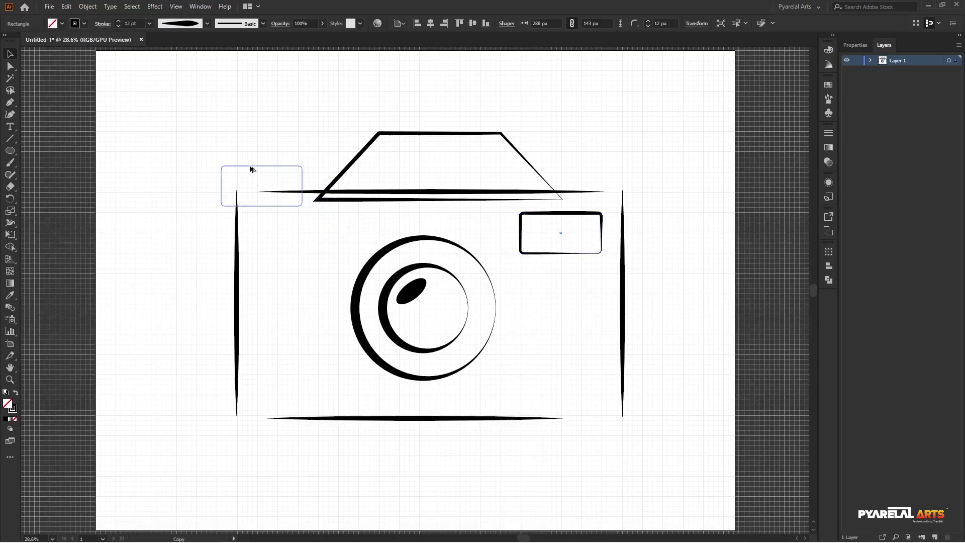
pyautogui.click(170, 180)
pyautogui.scroll(1, 260, 145)
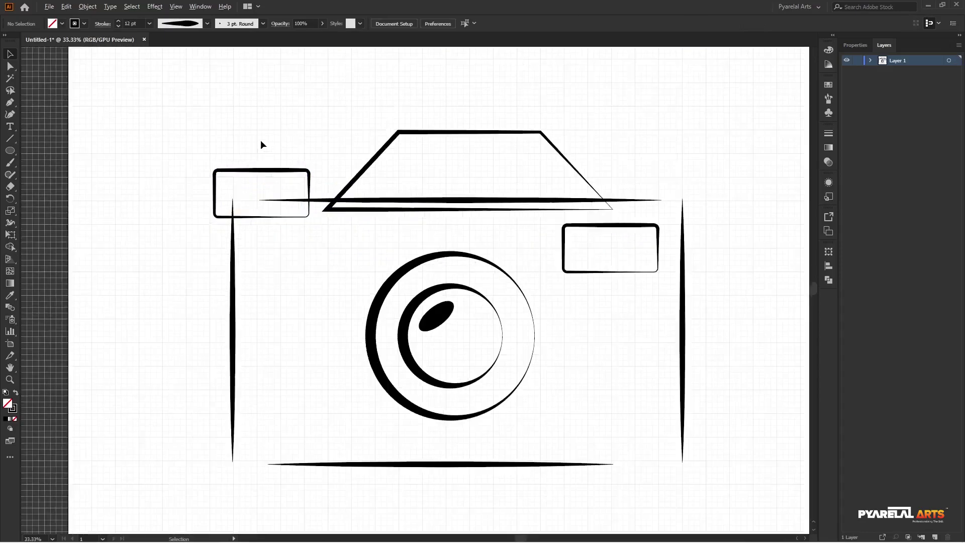
pyautogui.scroll(2, 261, 144)
pyautogui.click(255, 186)
pyautogui.moveTo(195, 221); pyautogui.dragTo(276, 221)
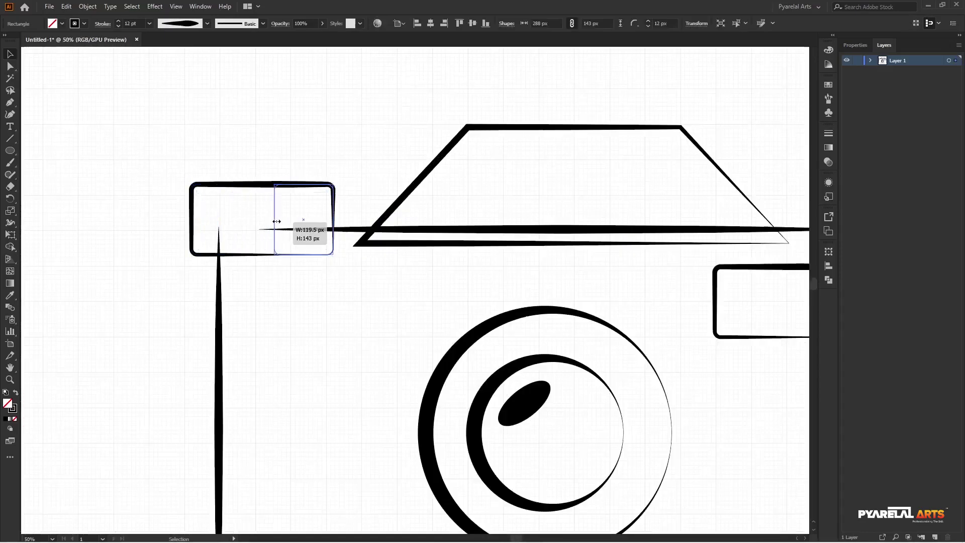
pyautogui.click(262, 140)
# Give the small rounded rectangle a basic brush, tapered width profile and 10 pt stroke.
pyautogui.scroll(-1, 329, 239)
pyautogui.scroll(-1, 329, 239)
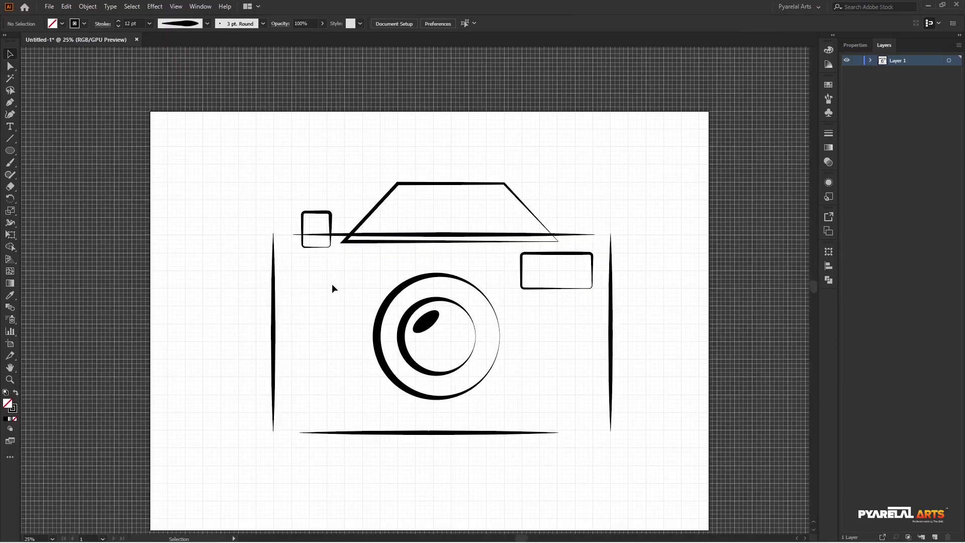
pyautogui.scroll(1, 328, 270)
pyautogui.scroll(1, 327, 269)
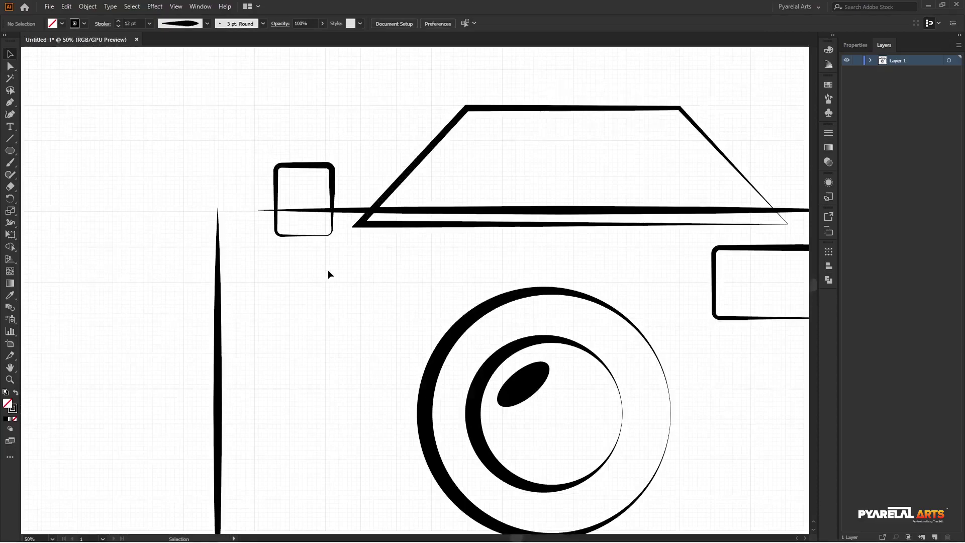
pyautogui.scroll(1, 327, 270)
pyautogui.click(311, 189)
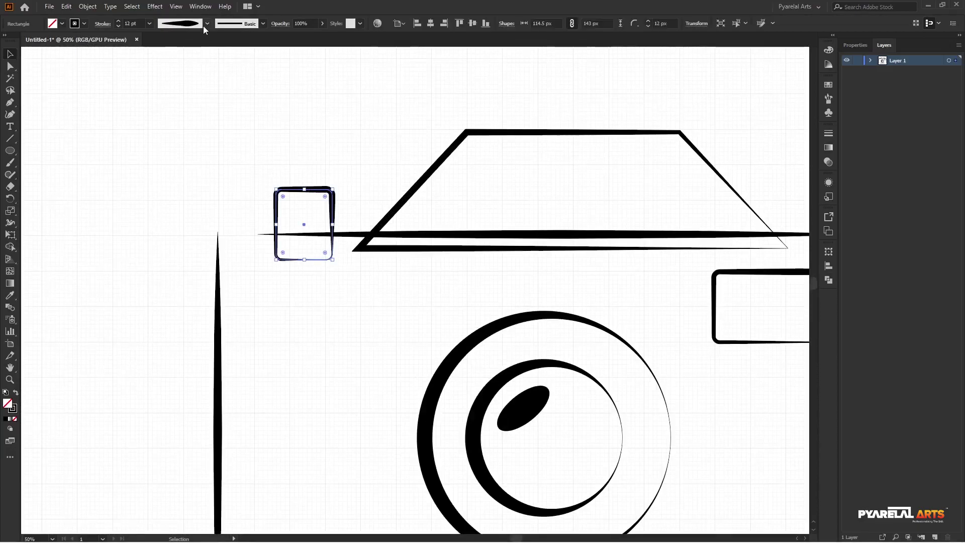
pyautogui.click(262, 25)
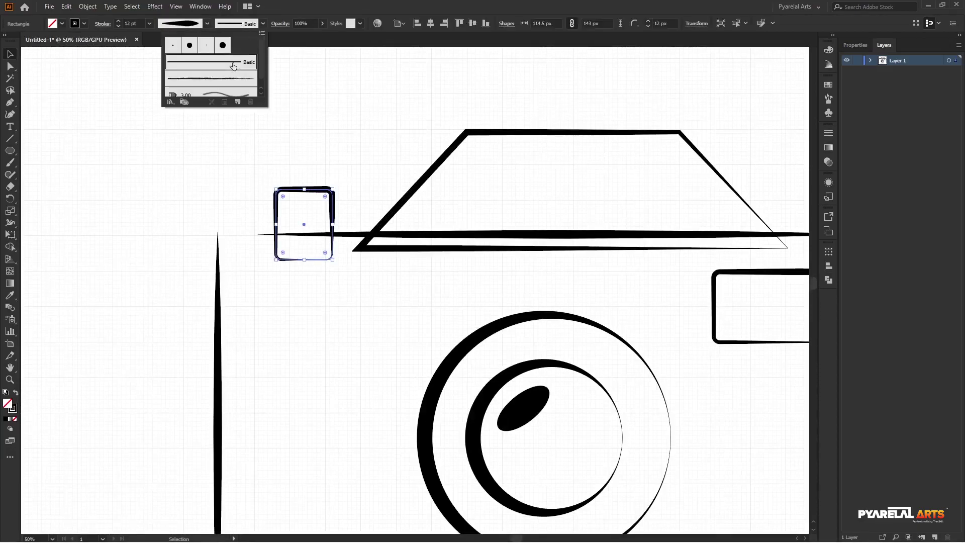
pyautogui.click(226, 78)
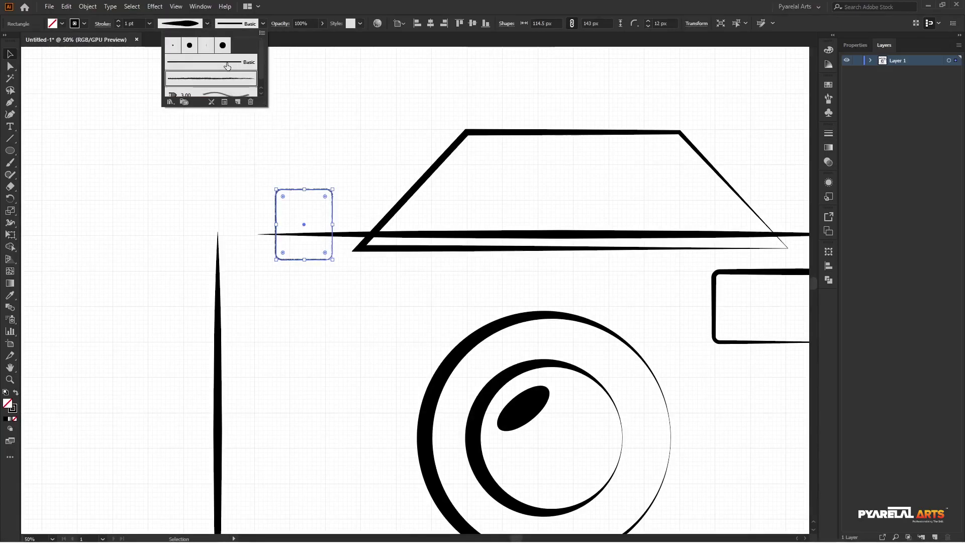
pyautogui.click(227, 67)
pyautogui.click(207, 23)
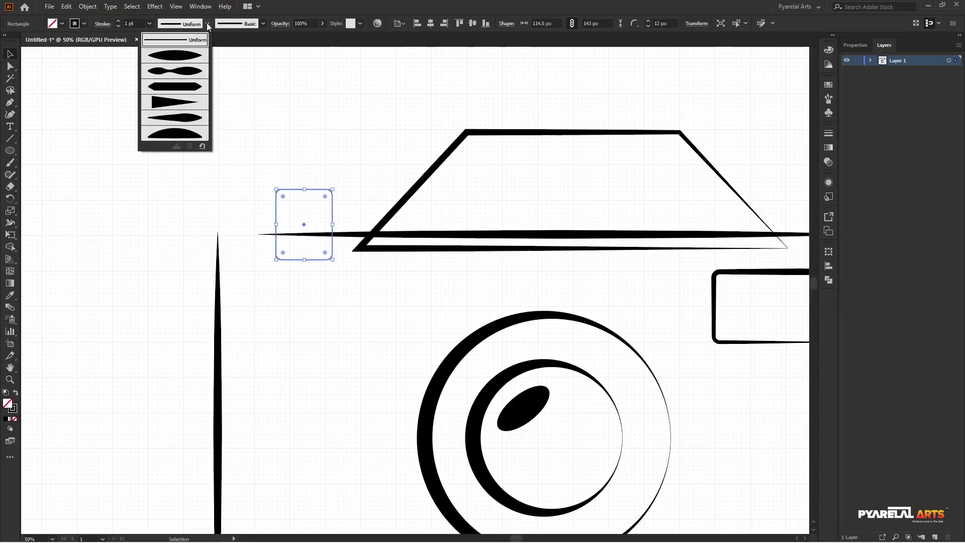
pyautogui.click(197, 55)
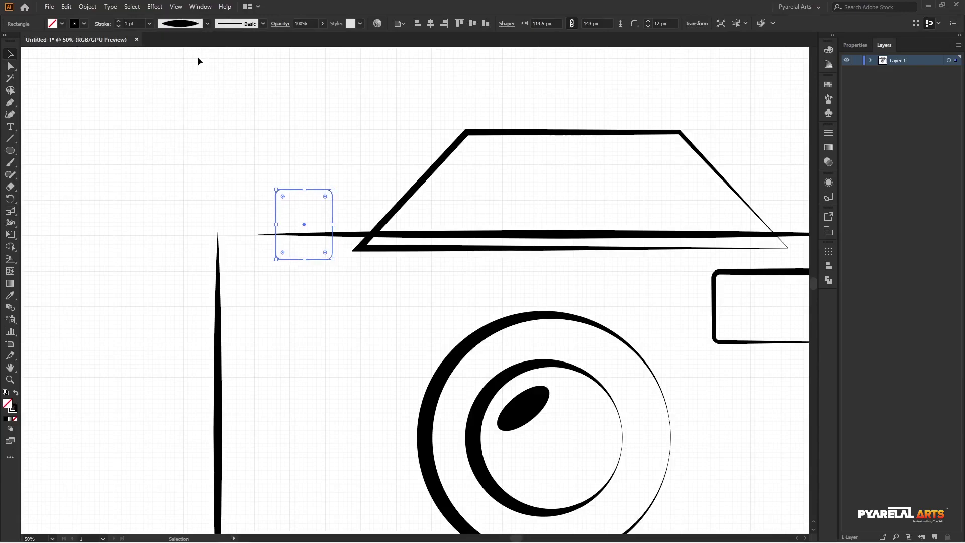
pyautogui.click(119, 21)
pyautogui.click(164, 140)
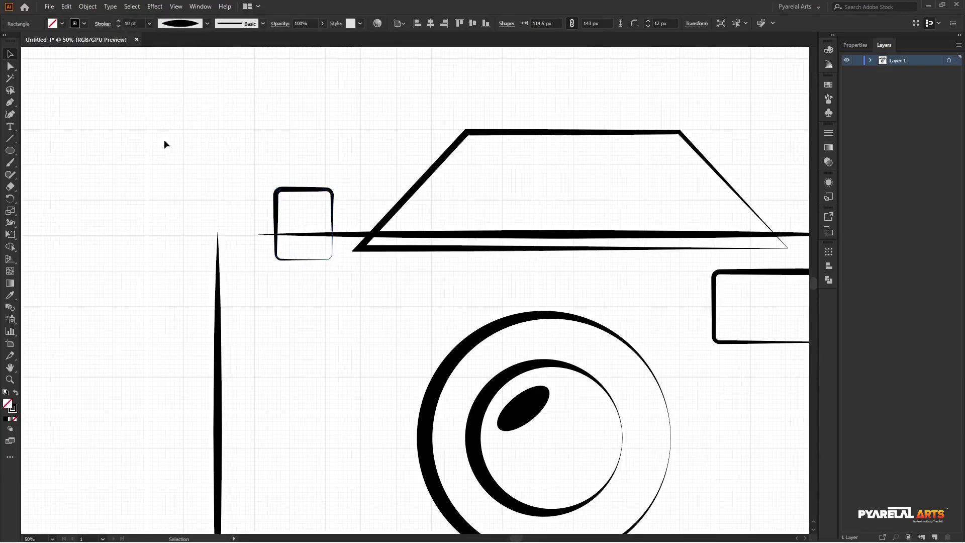
# Shorten the small rounded rectangle and seat it on the top line's left end.
pyautogui.scroll(-3, 286, 343)
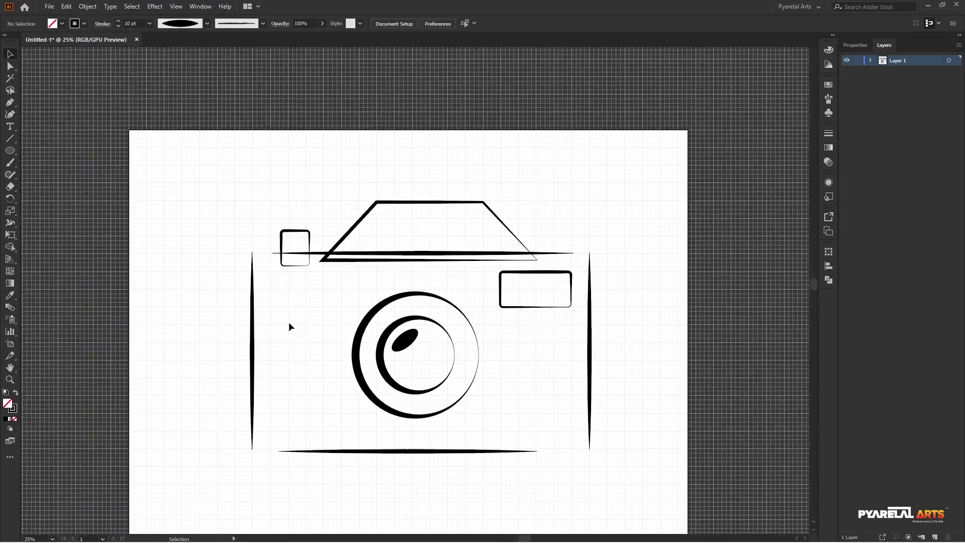
pyautogui.scroll(3, 289, 322)
pyautogui.click(282, 185)
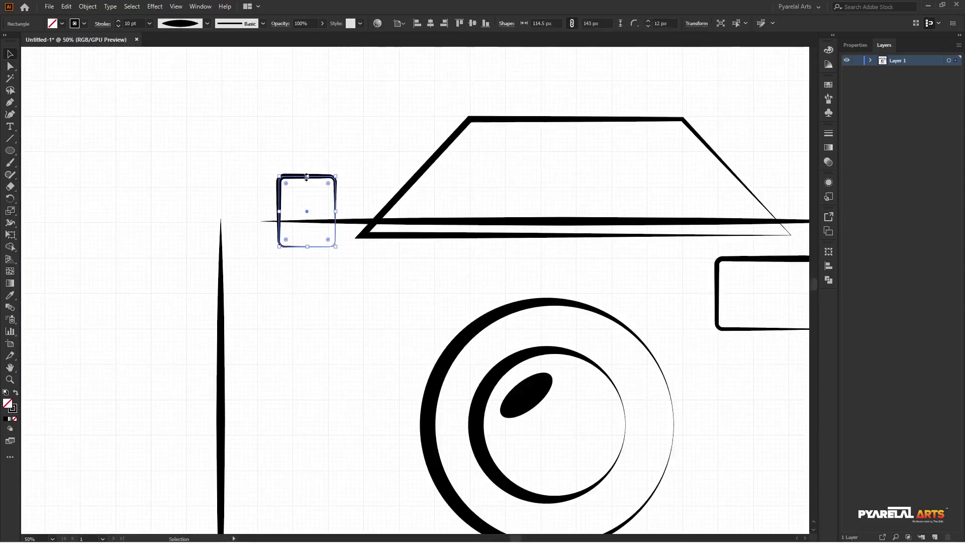
pyautogui.moveTo(306, 176)
pyautogui.mouseDown()
pyautogui.moveTo(306, 206)
pyautogui.moveTo(268, 196)
pyautogui.mouseUp()
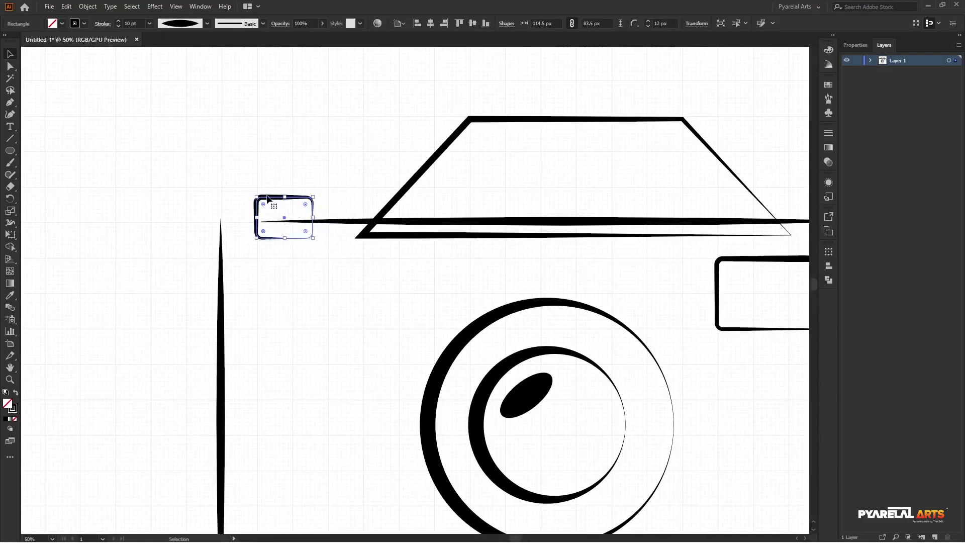
pyautogui.click(204, 166)
pyautogui.hotkey('ctrl', '0')
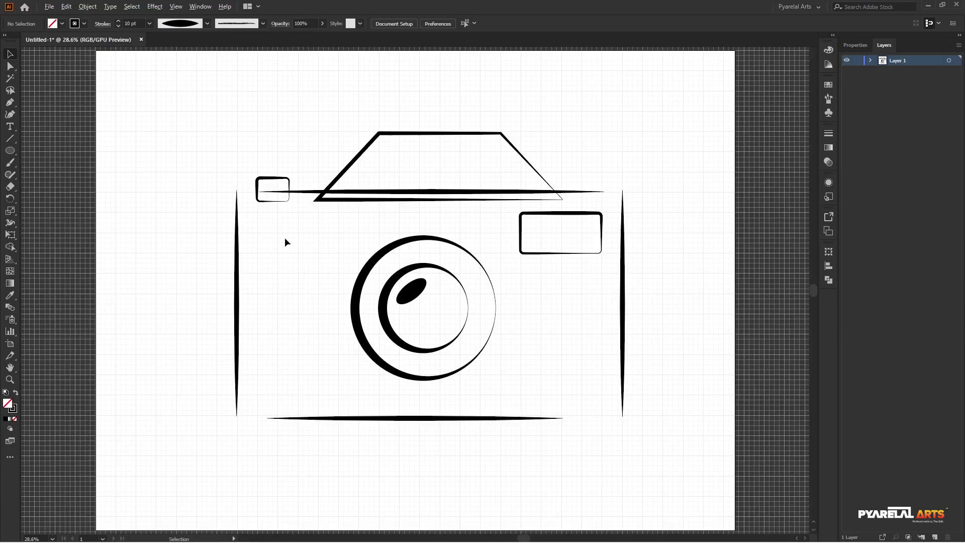
# Place a spare copy of the whole camera beside the artboard.
pyautogui.scroll(-3, 284, 237)
pyautogui.scroll(1, 315, 261)
pyautogui.scroll(1, 315, 262)
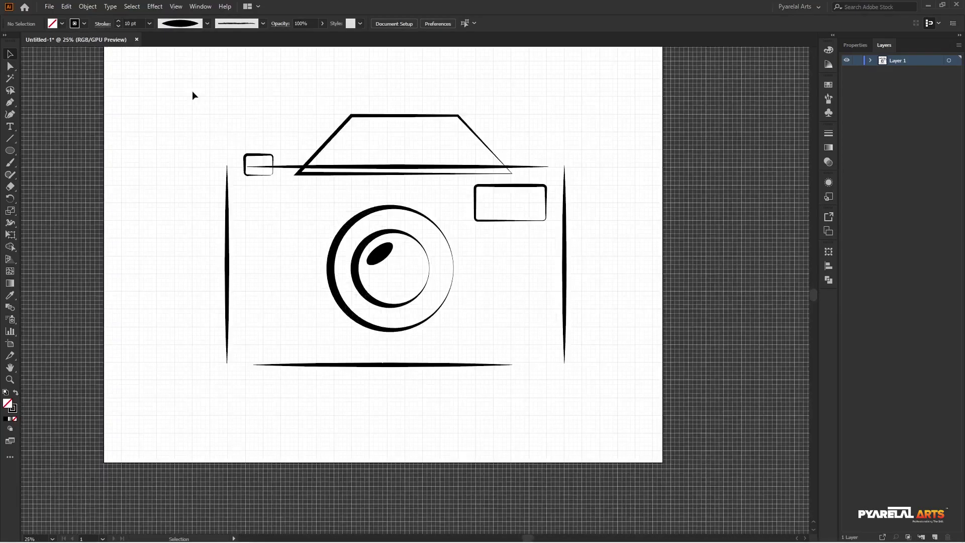
pyautogui.moveTo(192, 95); pyautogui.dragTo(661, 445)
pyautogui.scroll(-2, 450, 377)
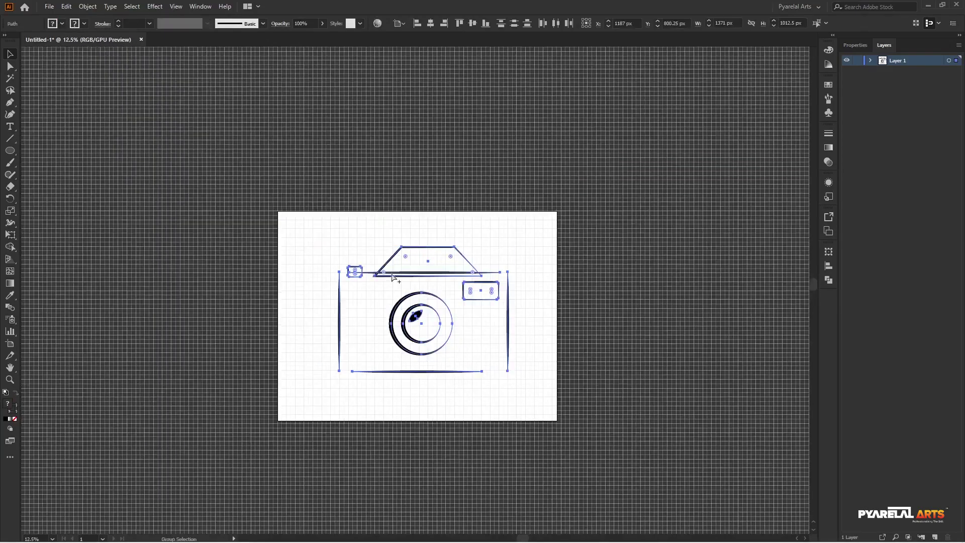
pyautogui.moveTo(393, 277); pyautogui.dragTo(648, 259)
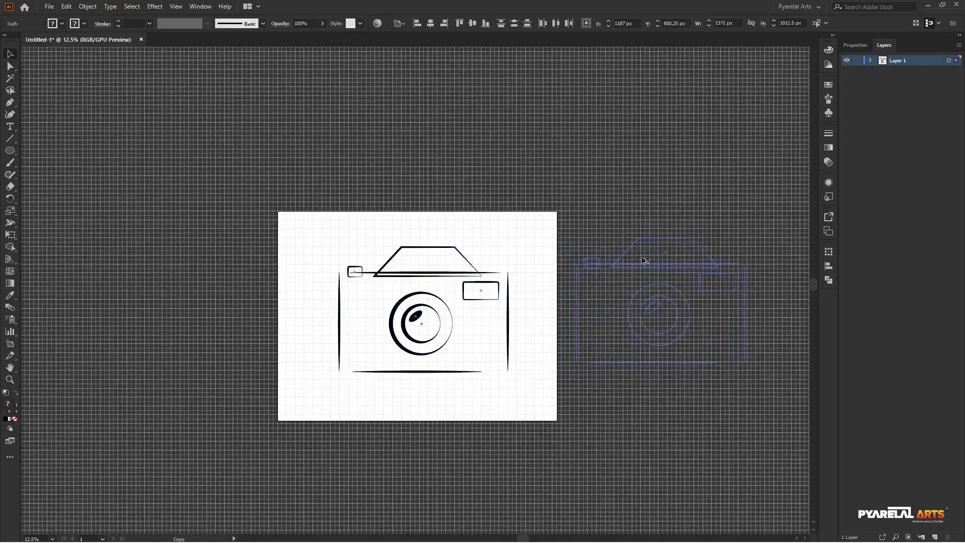
pyautogui.click(551, 174)
# Group the original camera paths and merge them with Pathfinder Unite.
pyautogui.scroll(2, 423, 258)
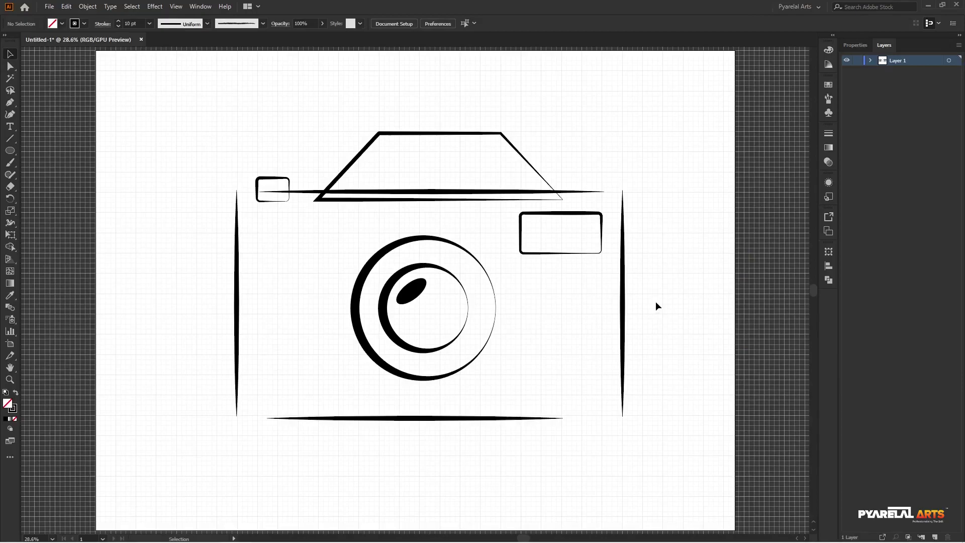
pyautogui.moveTo(183, 131); pyautogui.dragTo(638, 452)
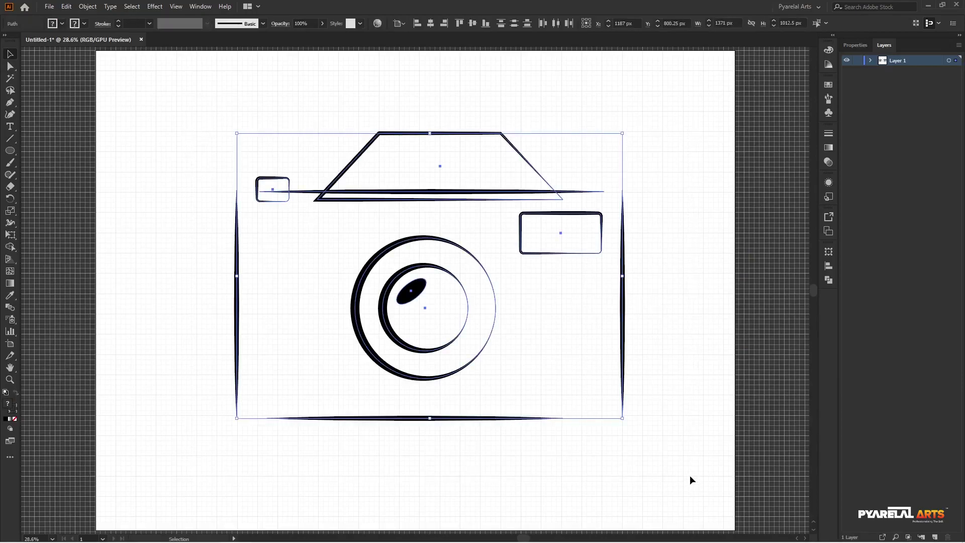
pyautogui.hotkey('ctrl', 'g')
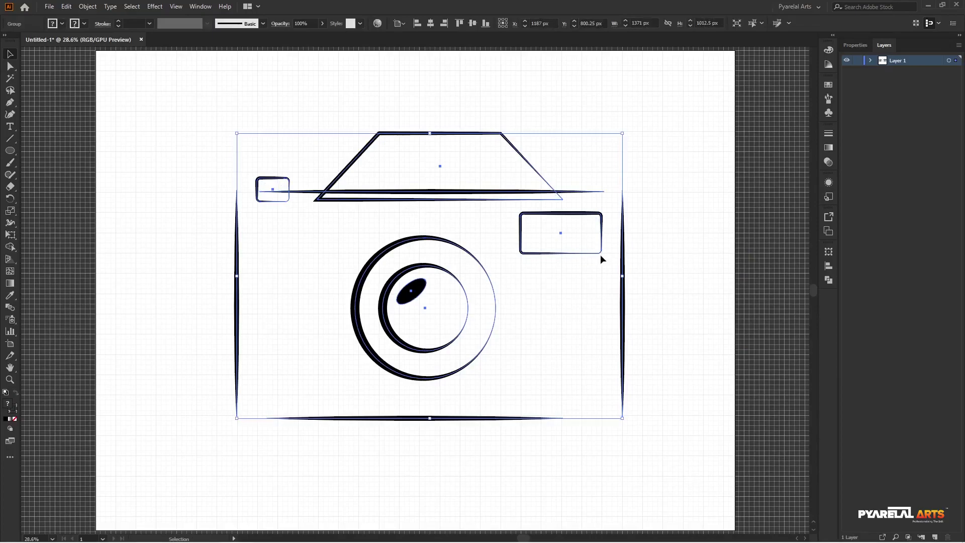
pyautogui.click(828, 279)
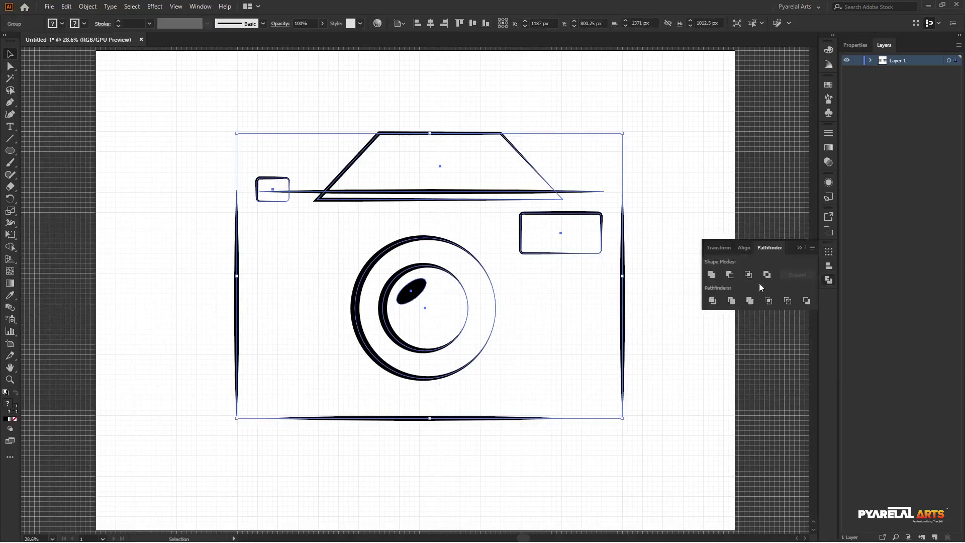
pyautogui.click(710, 275)
# Apply Expand Appearance and Expand to the camera group, then Unite again.
pyautogui.click(87, 6)
pyautogui.click(113, 146)
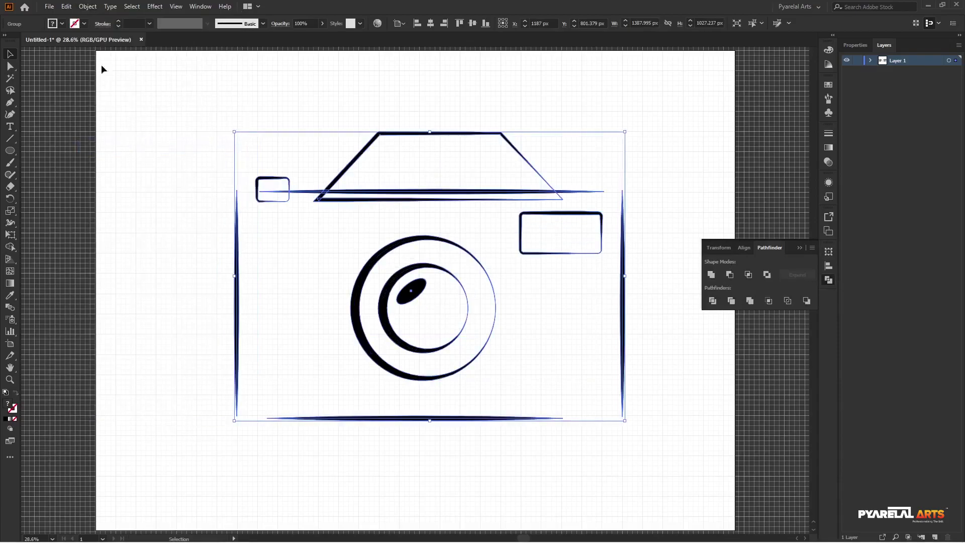
pyautogui.click(88, 6)
pyautogui.click(115, 132)
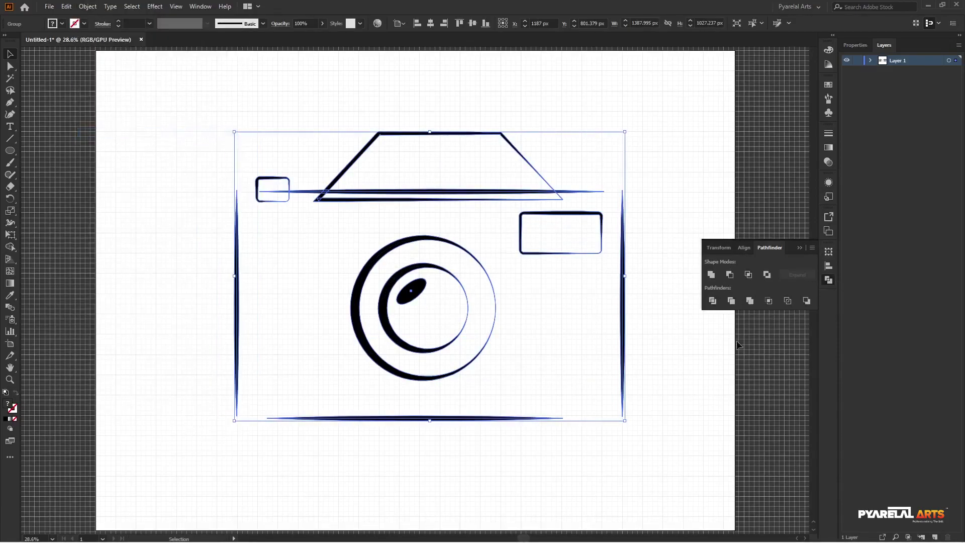
pyautogui.click(711, 273)
pyautogui.click(672, 159)
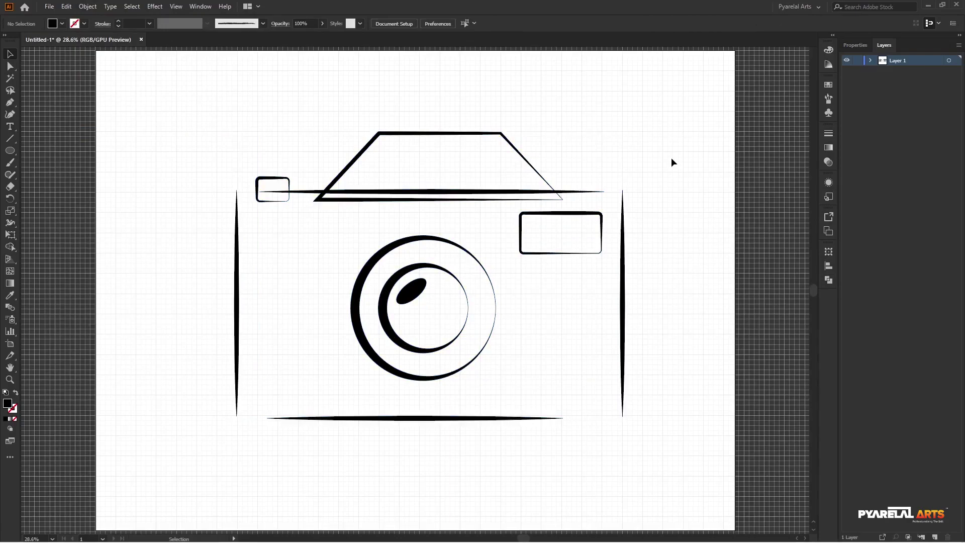
# Align the camera group to the artboard's horizontal and vertical centre.
pyautogui.moveTo(243, 160); pyautogui.dragTo(678, 444)
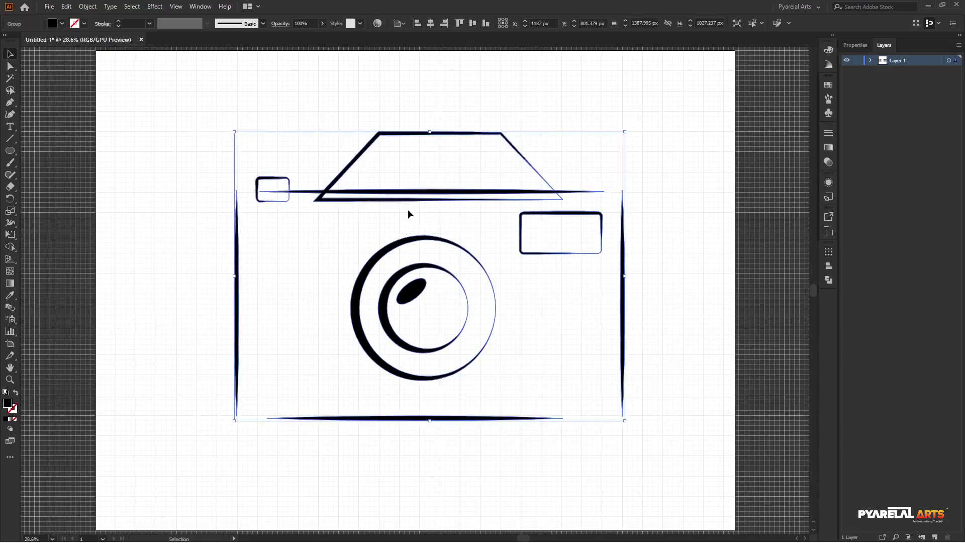
pyautogui.click(429, 25)
pyautogui.click(473, 24)
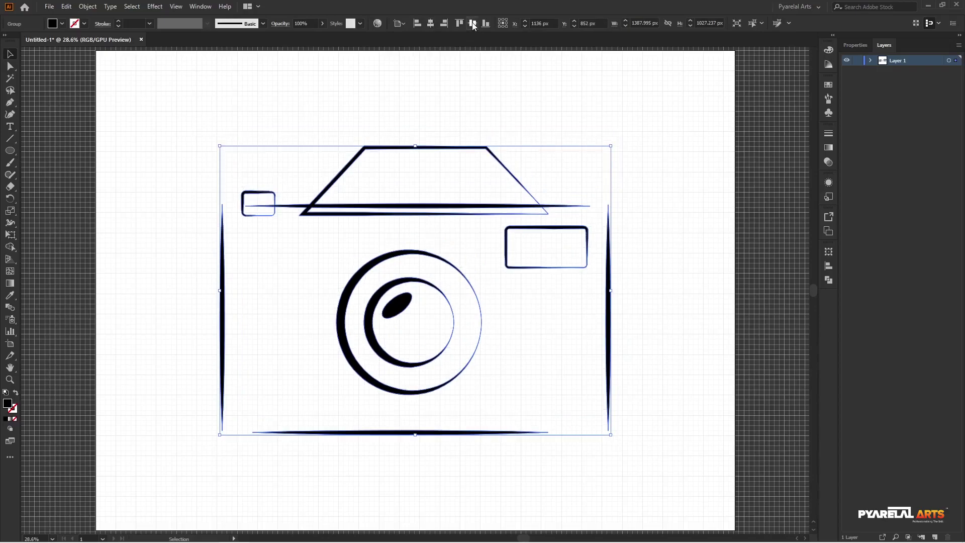
pyautogui.click(697, 276)
pyautogui.scroll(-3, 565, 309)
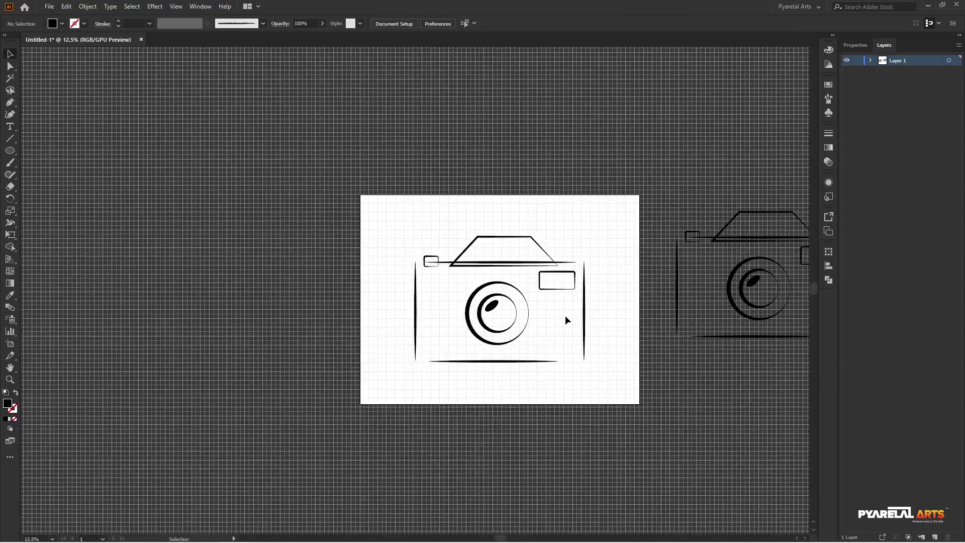
pyautogui.scroll(2, 565, 317)
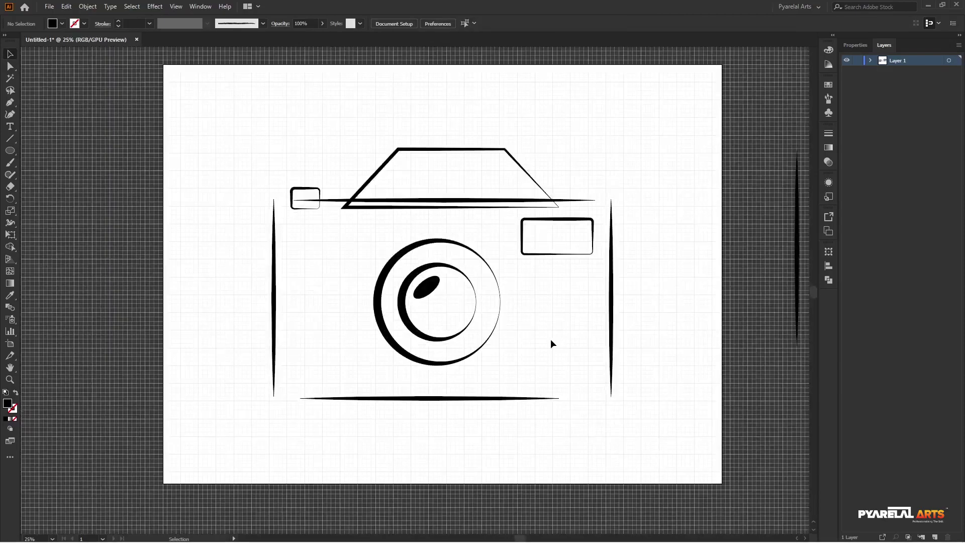
pyautogui.scroll(1, 534, 351)
pyautogui.scroll(-1, 535, 350)
pyautogui.scroll(-1, 522, 342)
pyautogui.scroll(1, 516, 342)
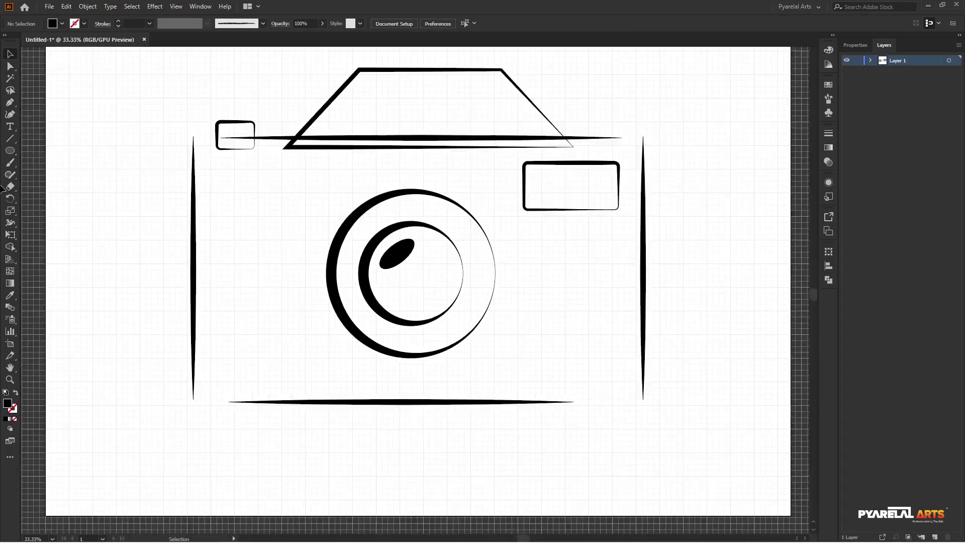
# Add a 72 pt text line with the photographer's name below the camera.
pyautogui.click(10, 126)
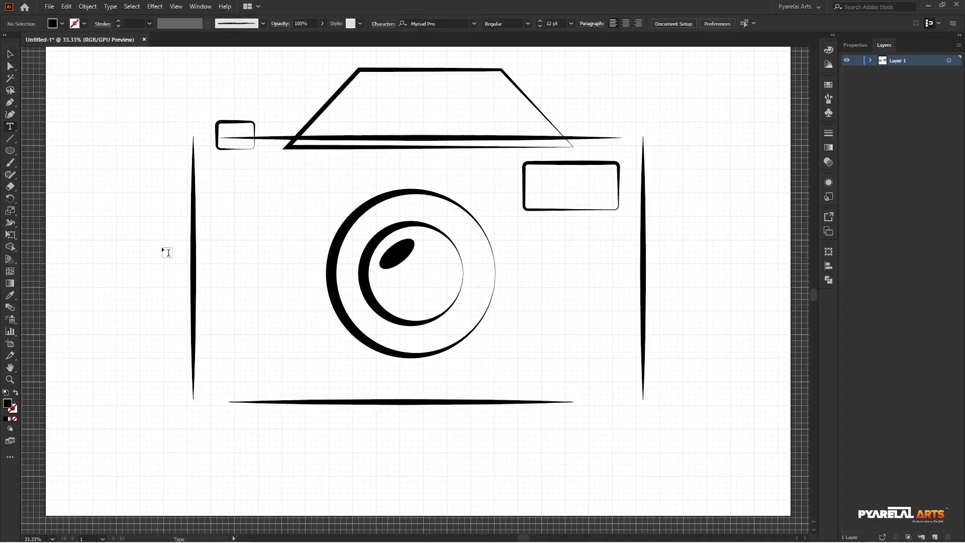
pyautogui.click(223, 437)
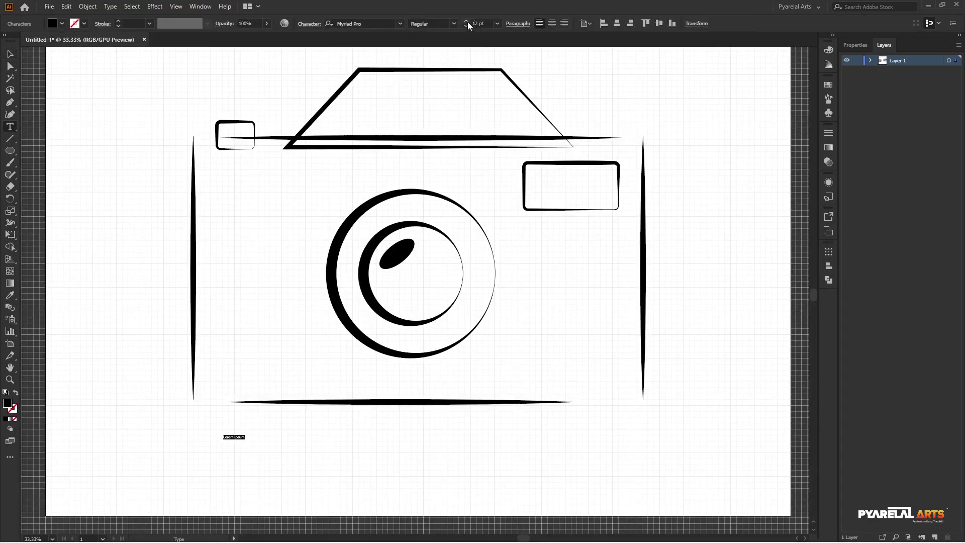
pyautogui.click(497, 23)
pyautogui.click(517, 203)
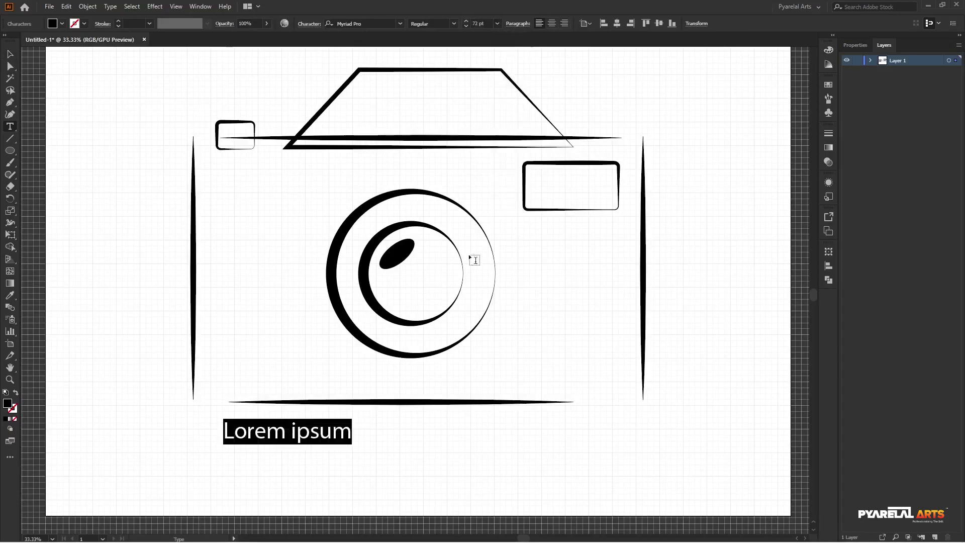
pyautogui.press('BackSpace')
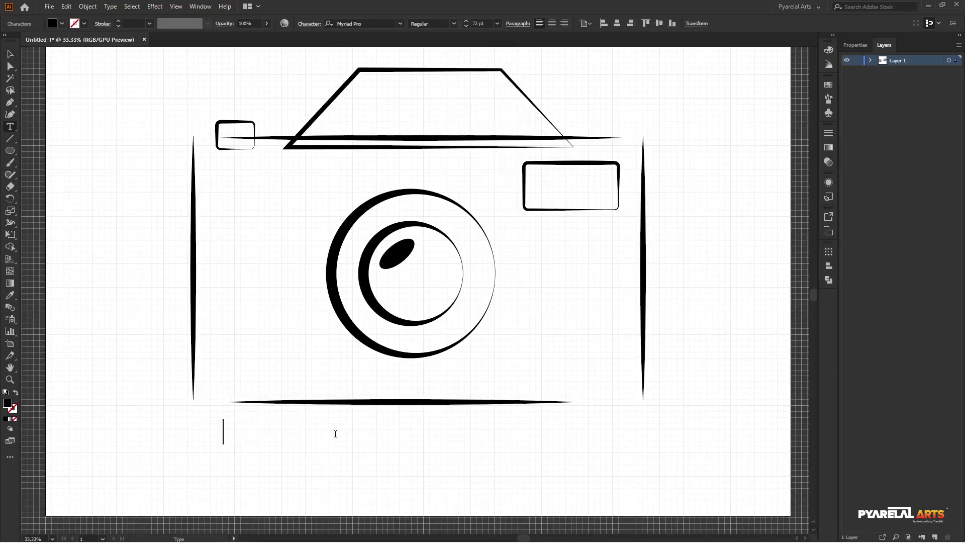
pyautogui.write('Praad')
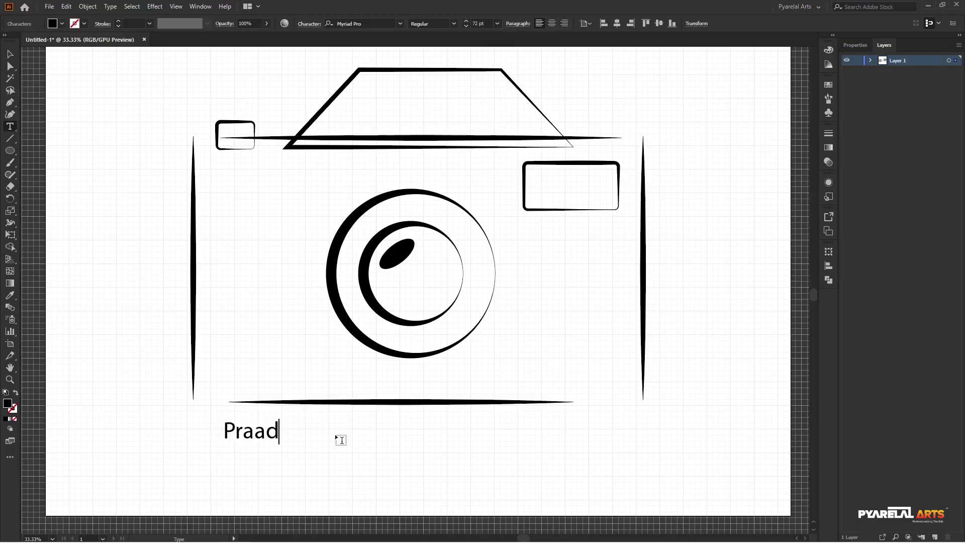
pyautogui.press('BackSpace')
pyautogui.press('BackSpace')
pyautogui.write('deep')
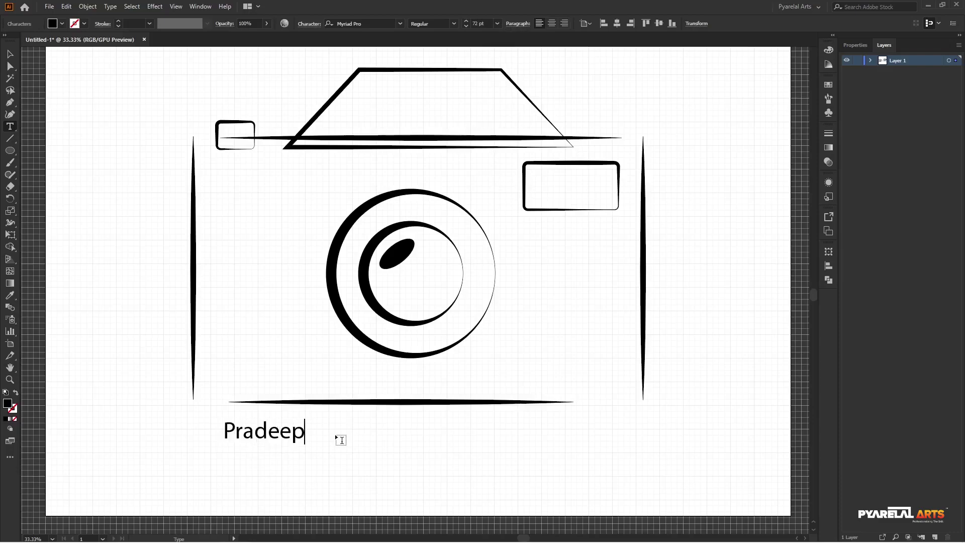
pyautogui.write(' Mandal')
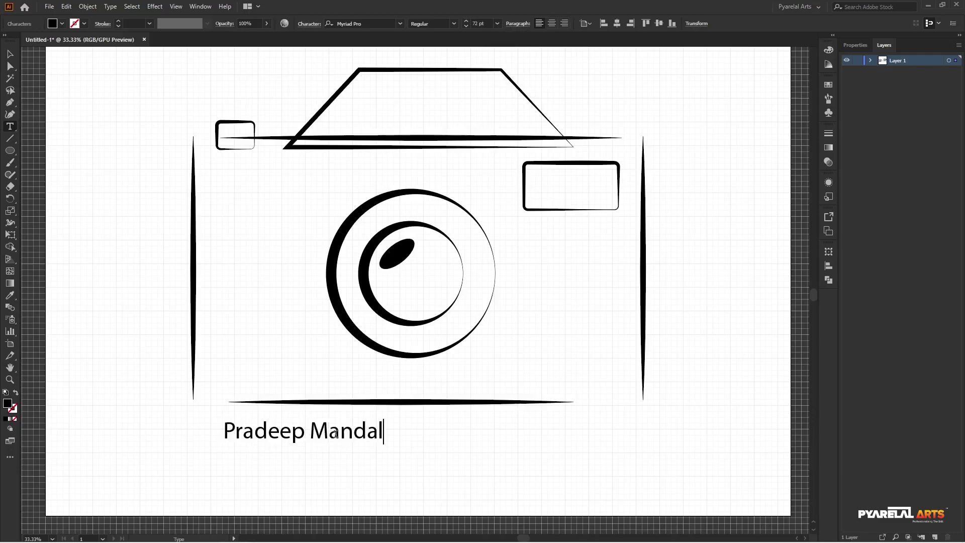
pyautogui.click(10, 53)
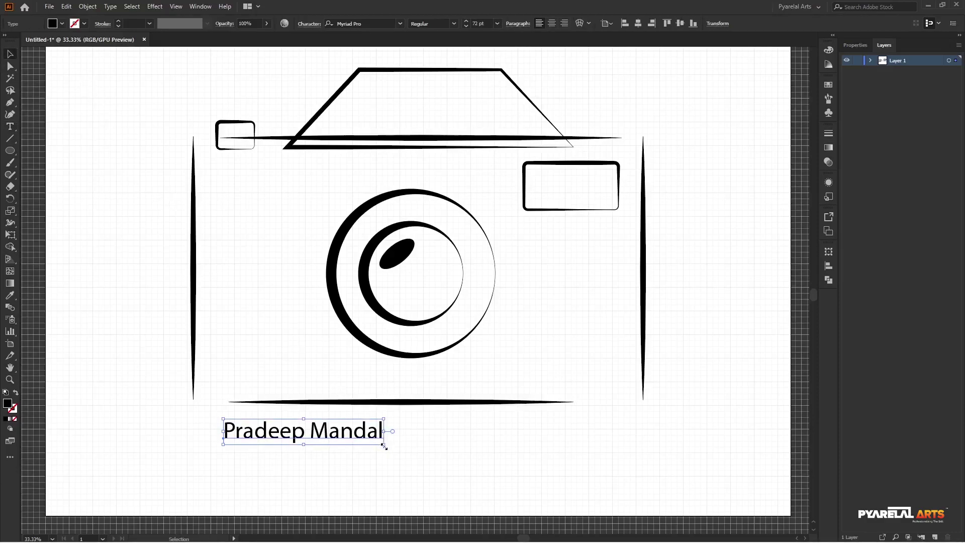
pyautogui.moveTo(380, 441)
pyautogui.mouseDown()
pyautogui.moveTo(439, 437)
pyautogui.moveTo(564, 459)
pyautogui.mouseUp()
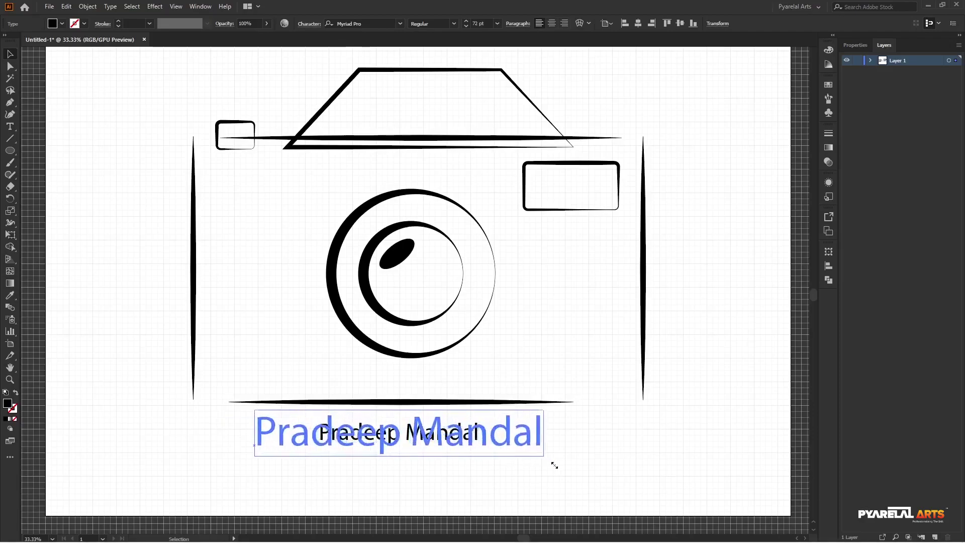
# Nudge the name text slightly and set its font to Niland-ExtraBold.
pyautogui.click(658, 442)
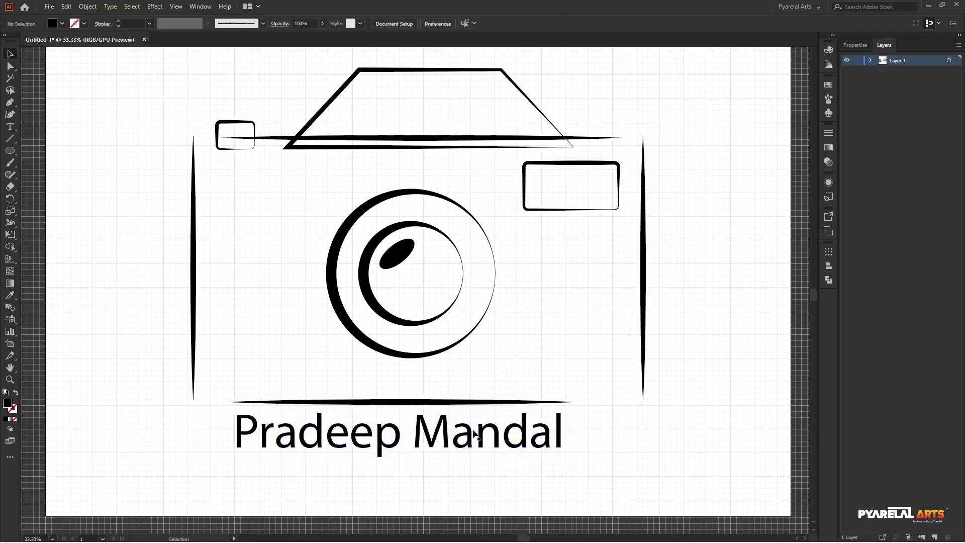
pyautogui.moveTo(473, 433); pyautogui.dragTo(479, 439)
pyautogui.click(357, 23)
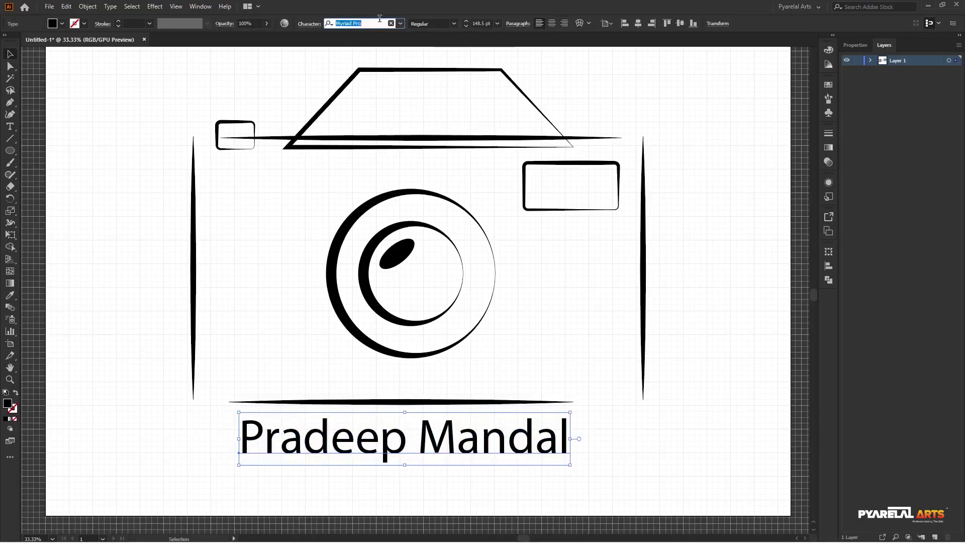
pyautogui.write('Niagara Engraved')
pyautogui.press('Down')
pyautogui.press('Down')
pyautogui.press('Down')
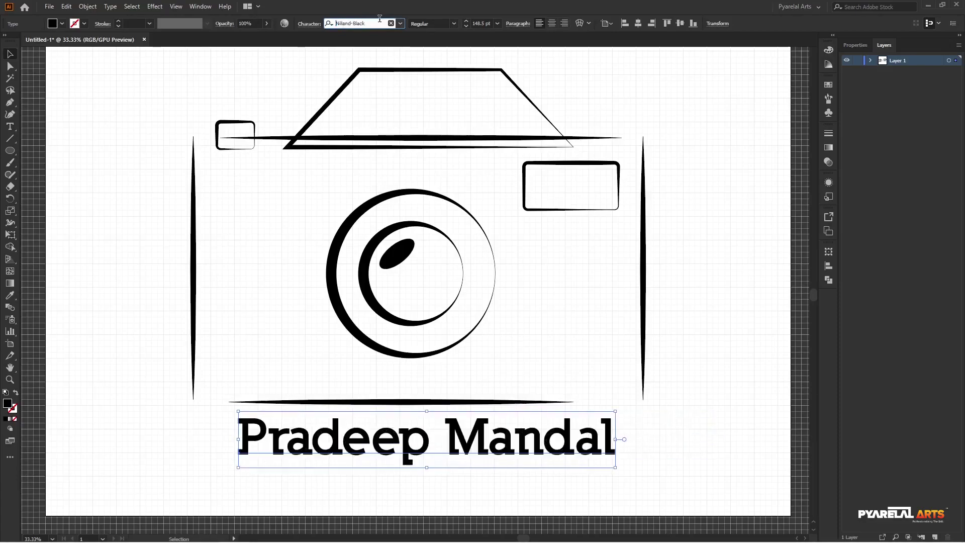
pyautogui.press('Down')
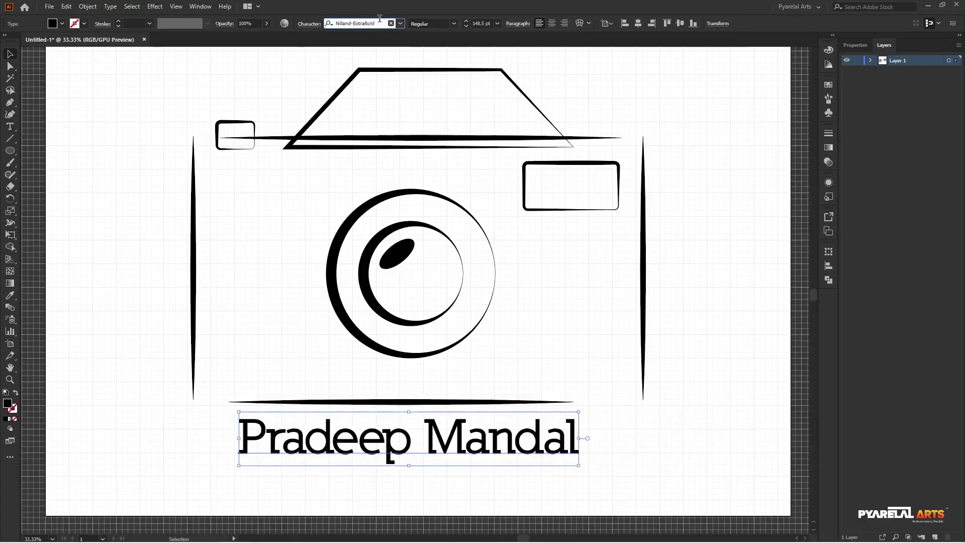
pyautogui.press('Down')
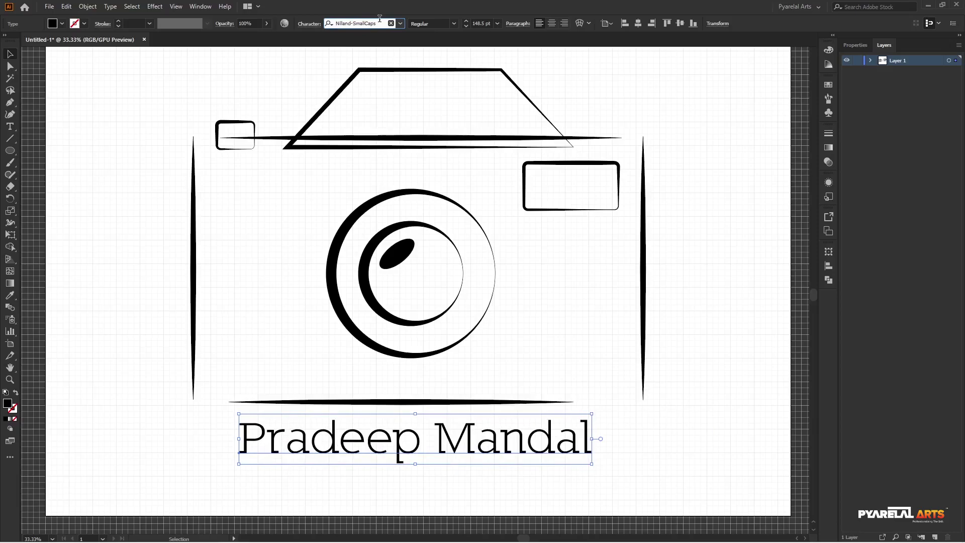
pyautogui.press('Return')
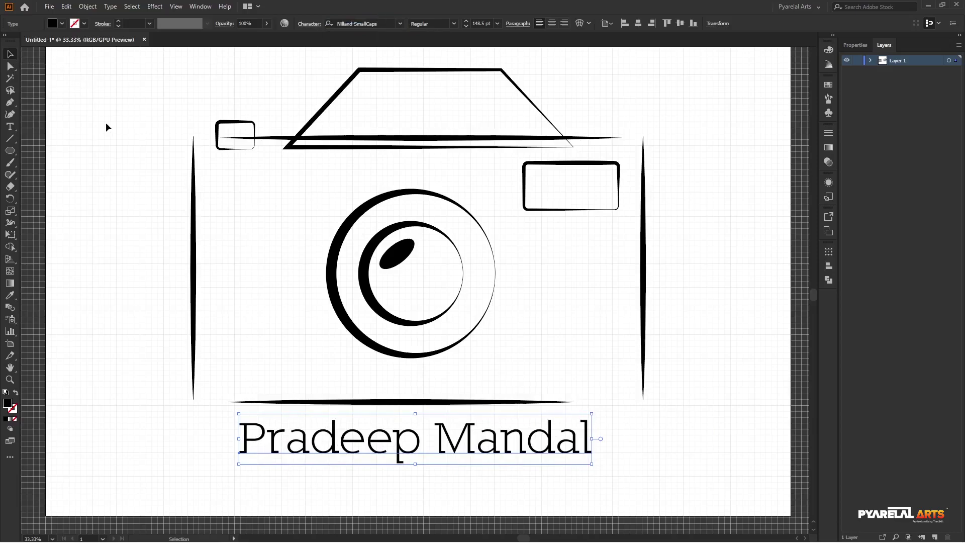
pyautogui.click(107, 124)
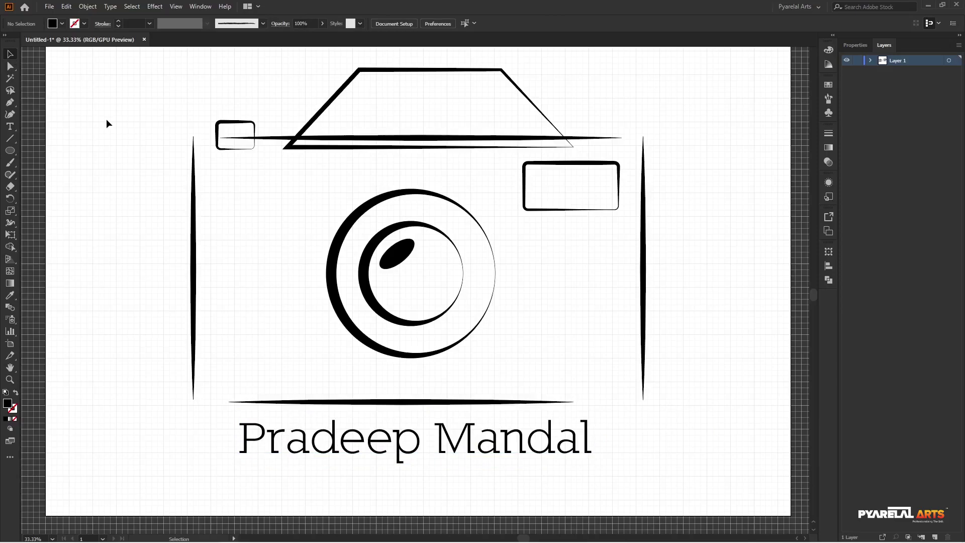
# Browse other fonts on the name, then confirm Niland-ExtraBold and review the logo.
pyautogui.click(365, 452)
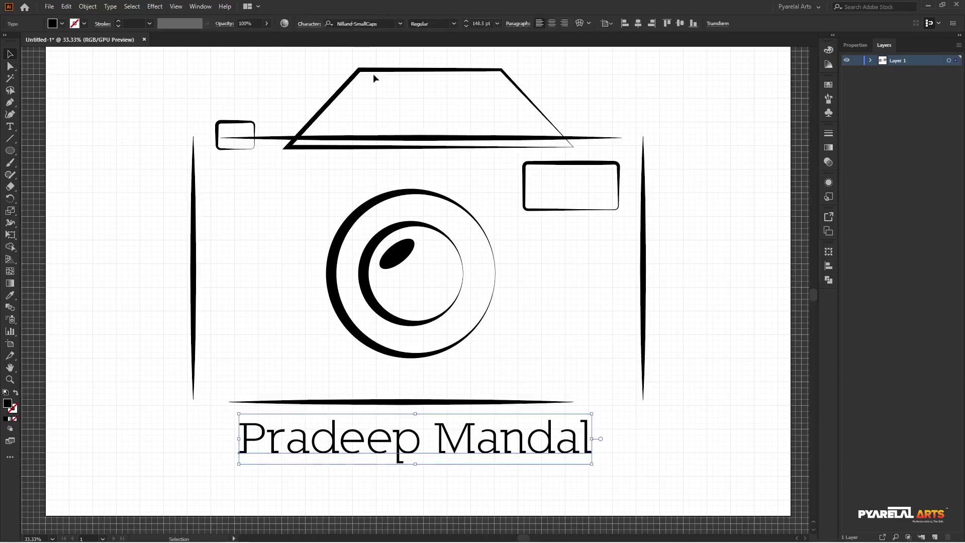
pyautogui.click(380, 24)
pyautogui.press('Down')
pyautogui.press('Down')
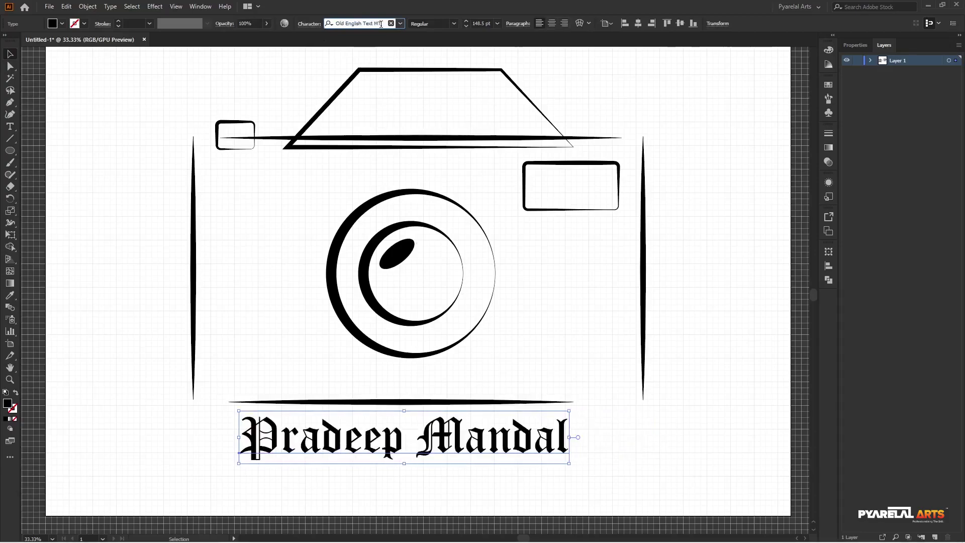
pyautogui.press('Up')
pyautogui.press('Up')
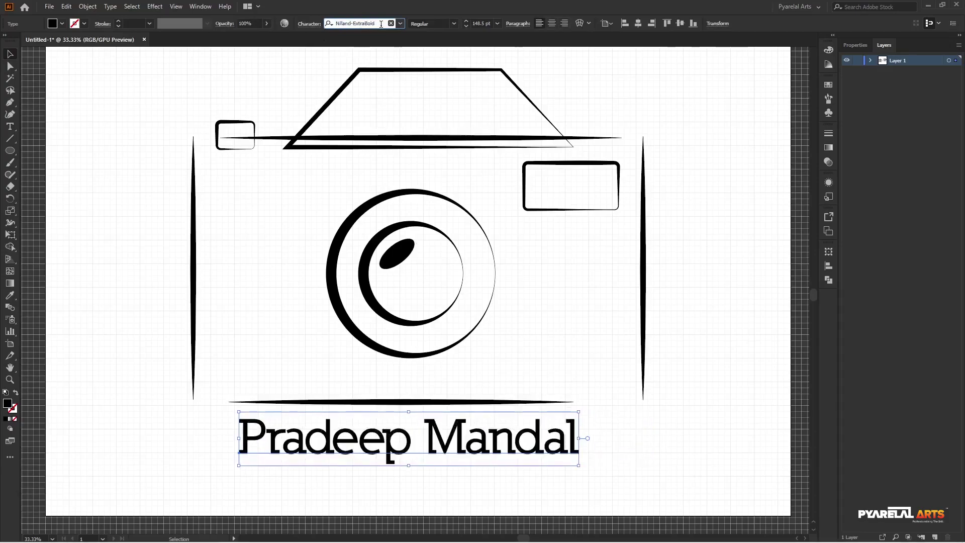
pyautogui.press('Up')
pyautogui.press('Down')
pyautogui.press('Return')
pyautogui.click(142, 197)
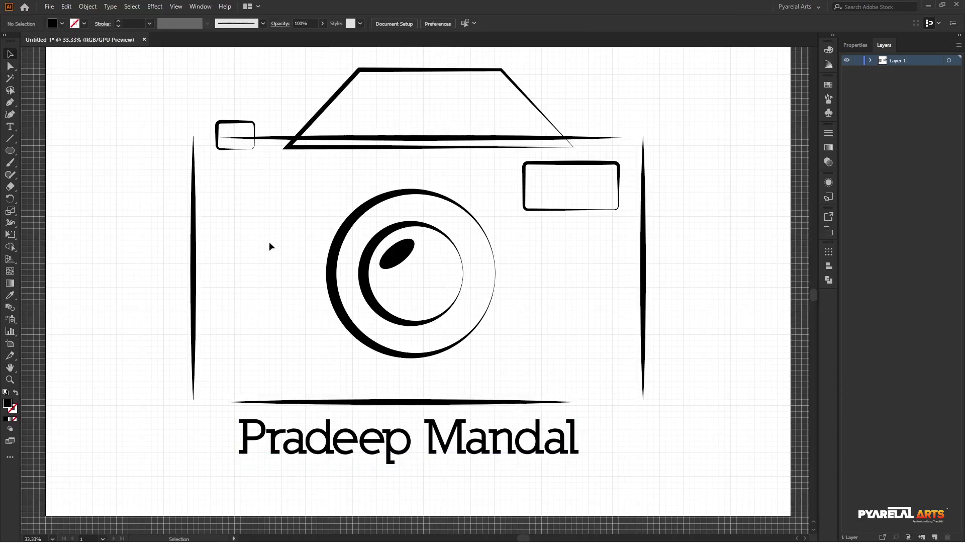
pyautogui.hotkey('ctrl', '-')
pyautogui.hotkey('ctrl', '+')
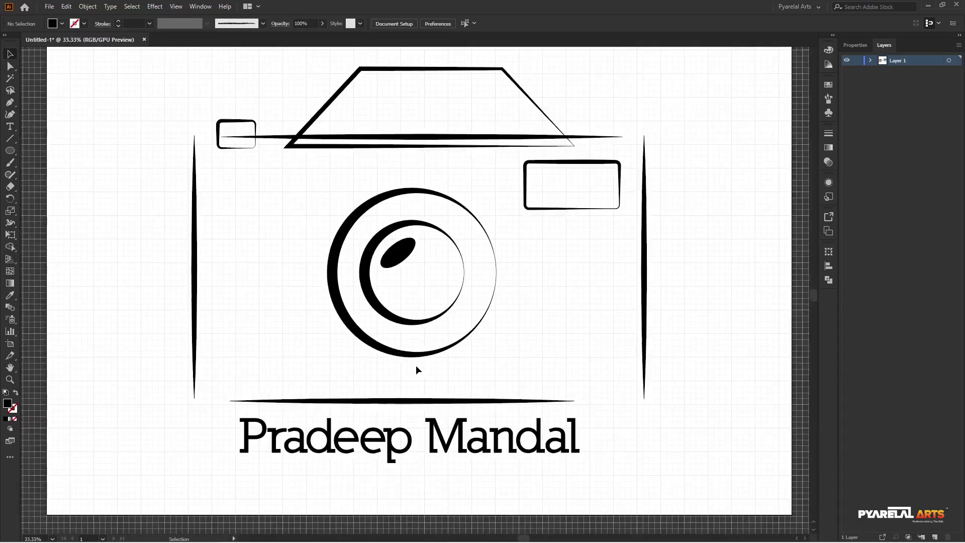
# Copy the name text downward and retype the copy as PHOTOGRAPHY.
pyautogui.scroll(-1, 445, 418)
pyautogui.moveTo(445, 431); pyautogui.dragTo(440, 470)
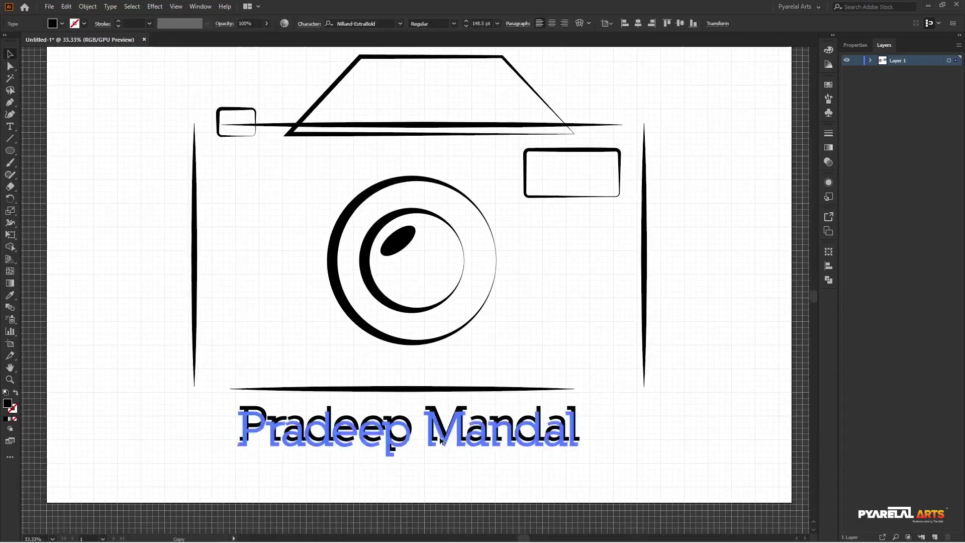
pyautogui.doubleClick(427, 468)
pyautogui.hotkey('ctrl', 'a')
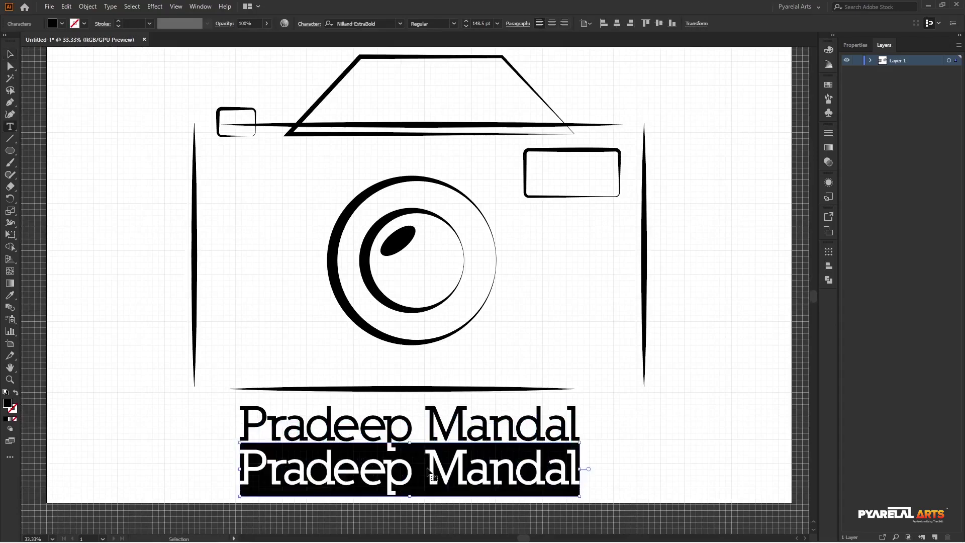
pyautogui.press('BackSpace')
pyautogui.write('p')
pyautogui.press('BackSpace')
pyautogui.write('P')
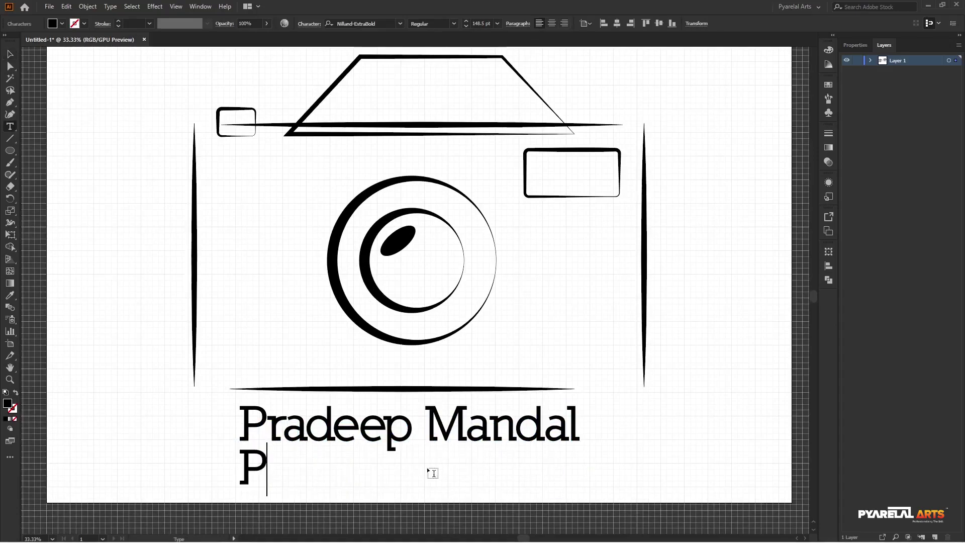
pyautogui.write('h')
pyautogui.press('BackSpace')
pyautogui.write('HOTOGR')
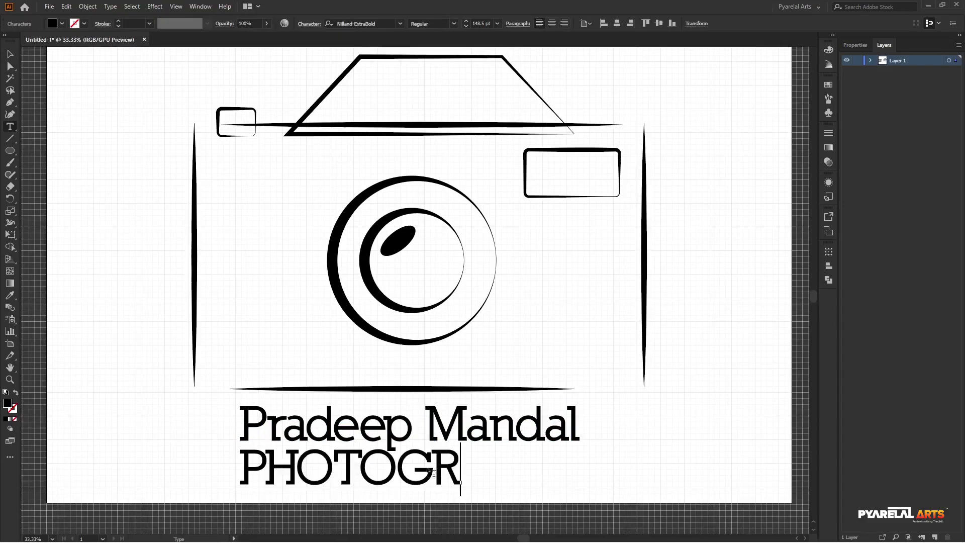
pyautogui.write('APHY')
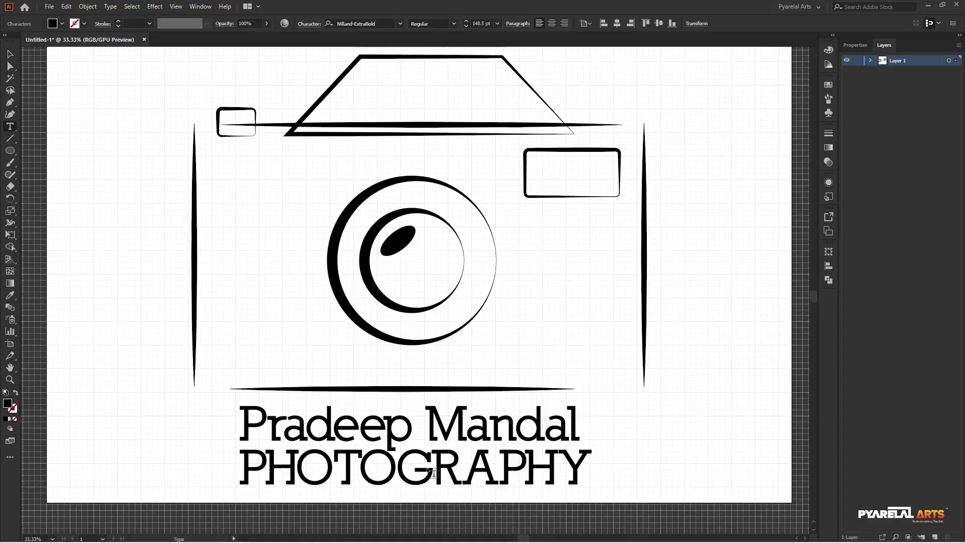
pyautogui.press('Escape')
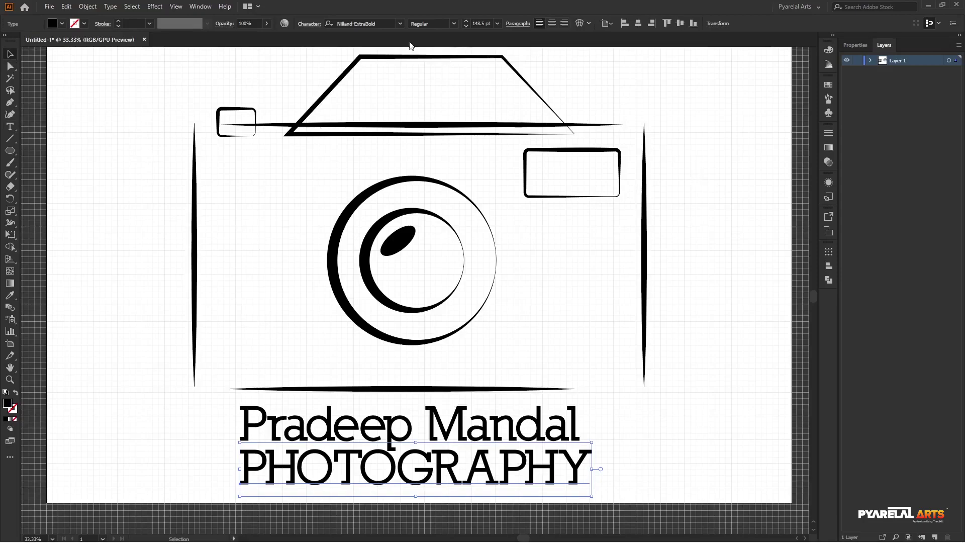
# Set the PHOTOGRAPHY line to 72 pt in Product Sans.
pyautogui.click(499, 23)
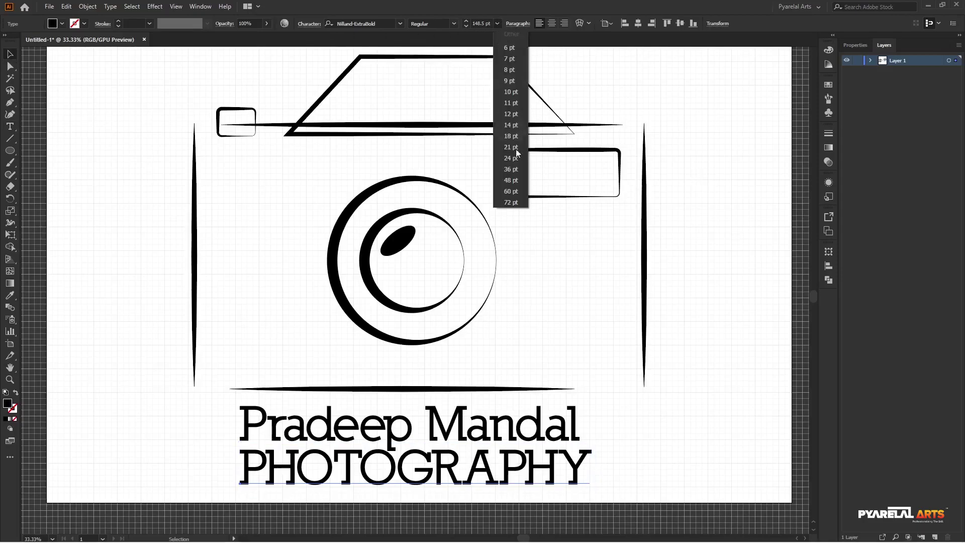
pyautogui.click(511, 203)
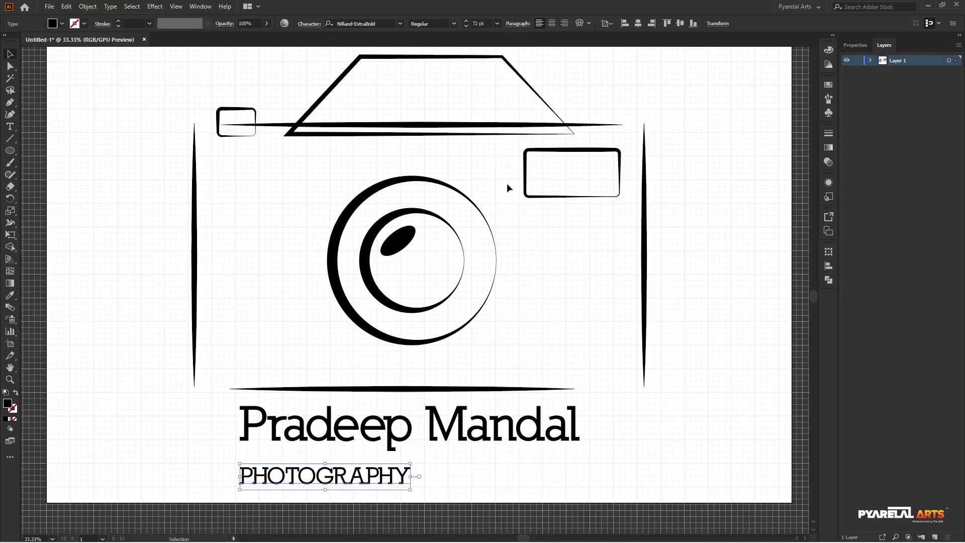
pyautogui.click(381, 22)
pyautogui.write('O')
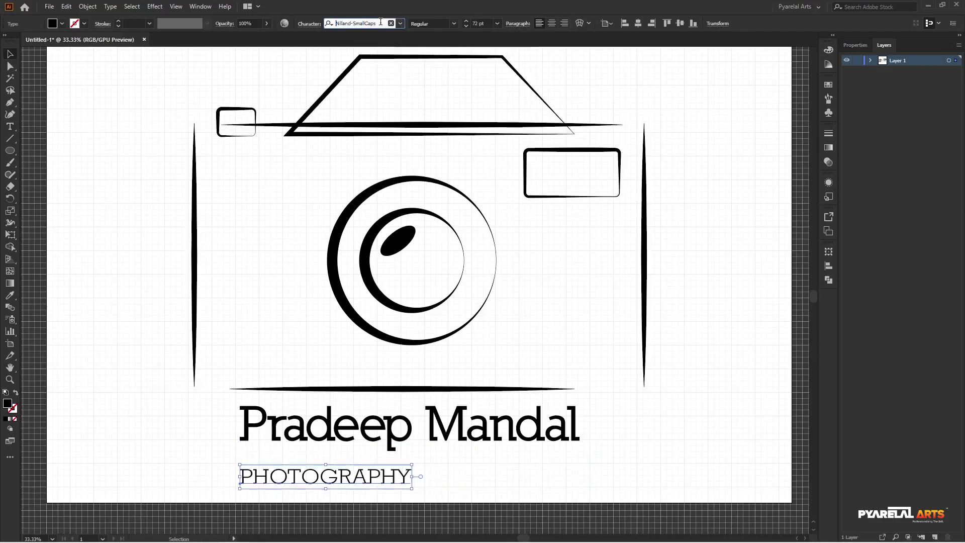
pyautogui.write('nyx')
pyautogui.press('Down')
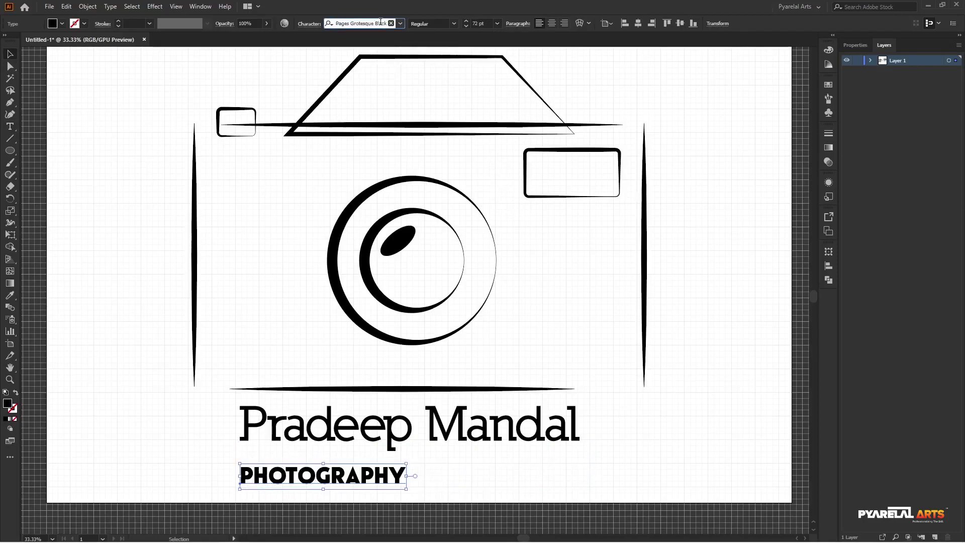
pyautogui.press('Down')
pyautogui.press('Down')
pyautogui.press('Down')
pyautogui.press('Down')
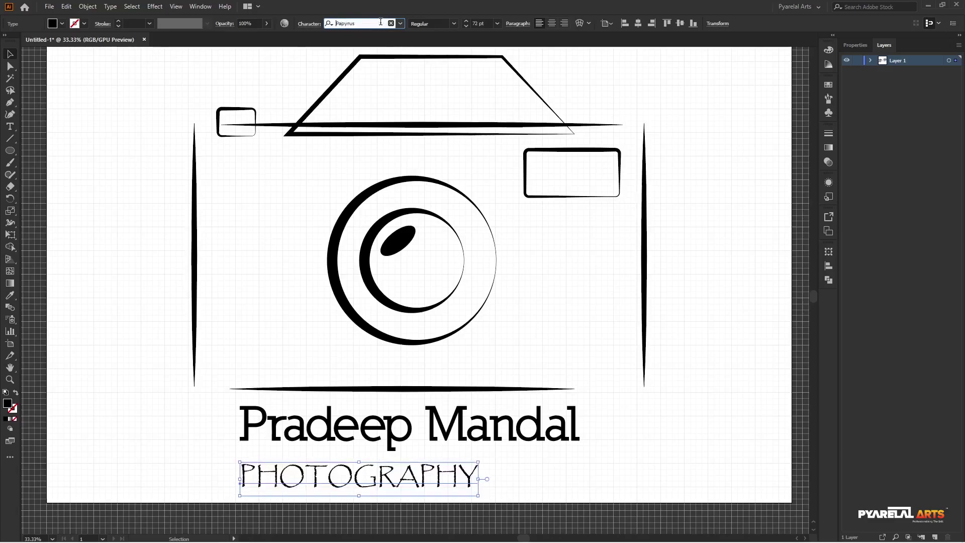
pyautogui.press('Down')
pyautogui.press('Down')
pyautogui.press('Down')
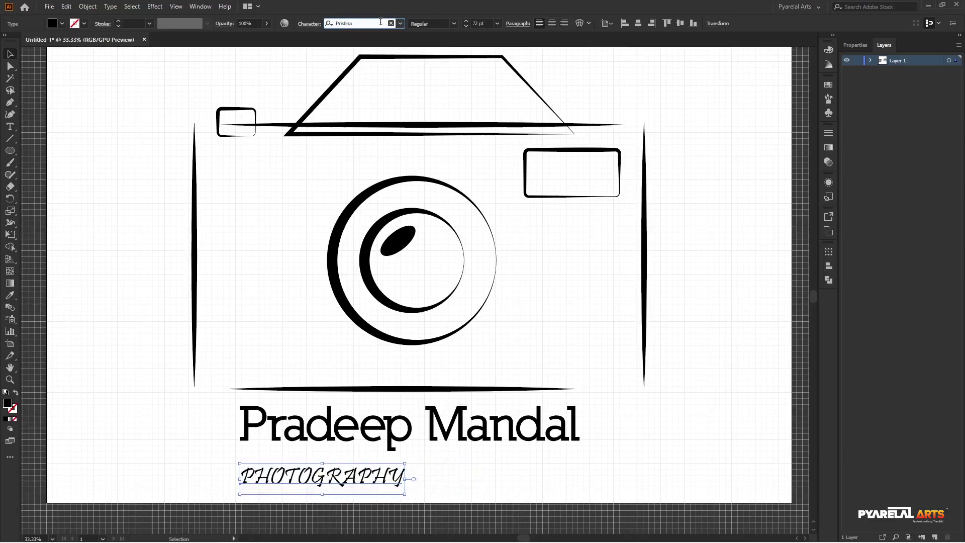
pyautogui.press('Down')
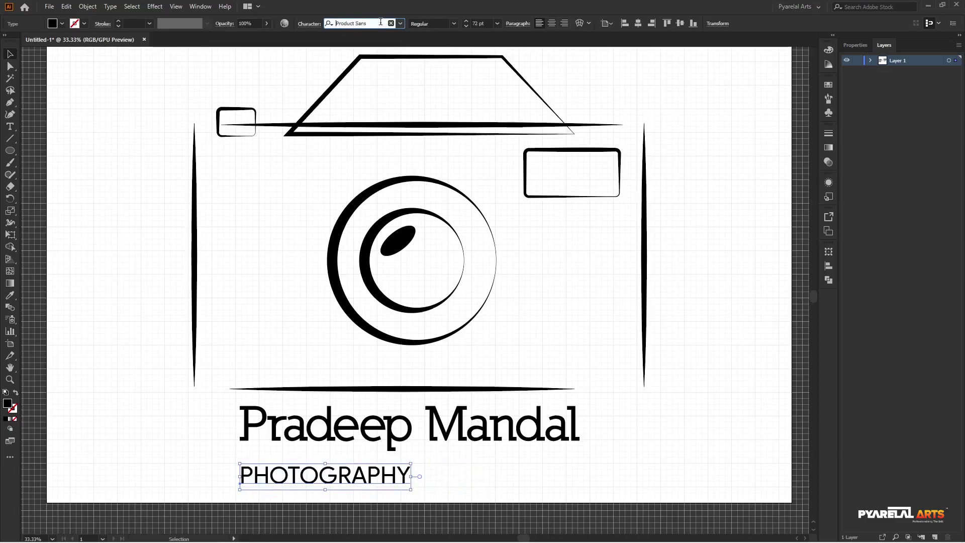
pyautogui.press('Return')
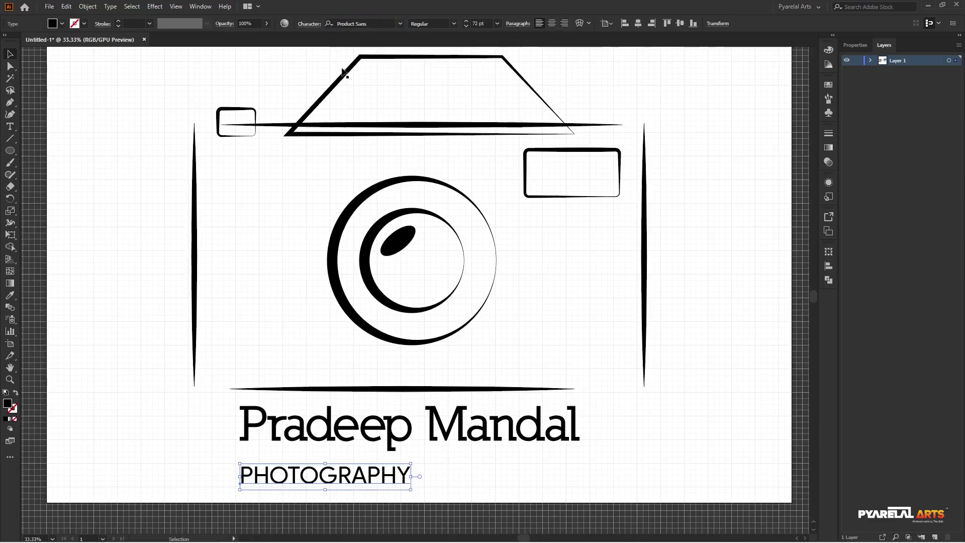
# Reduce PHOTOGRAPHY's tracking from 1200 to 800, then to 80.
pyautogui.click(309, 23)
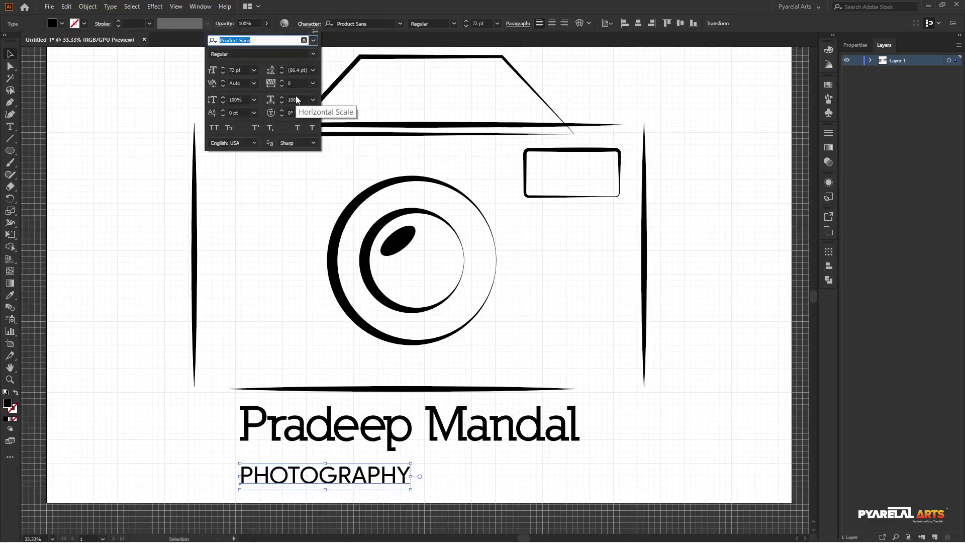
pyautogui.click(292, 83)
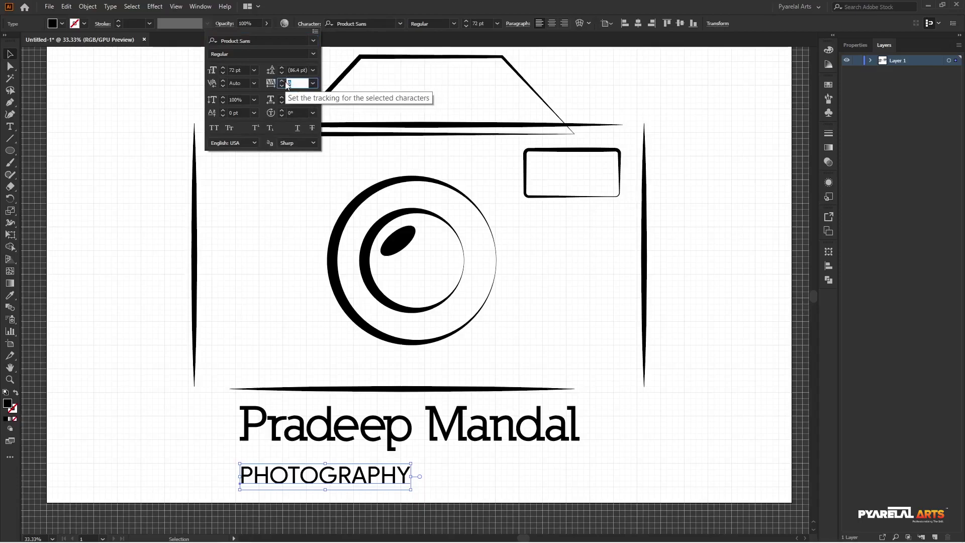
pyautogui.write('1200')
pyautogui.press('Return')
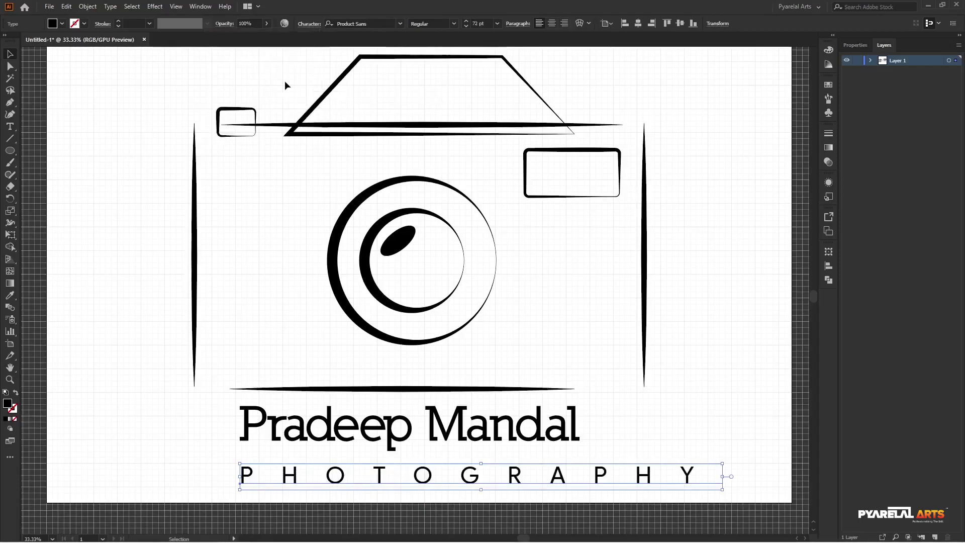
pyautogui.click(308, 24)
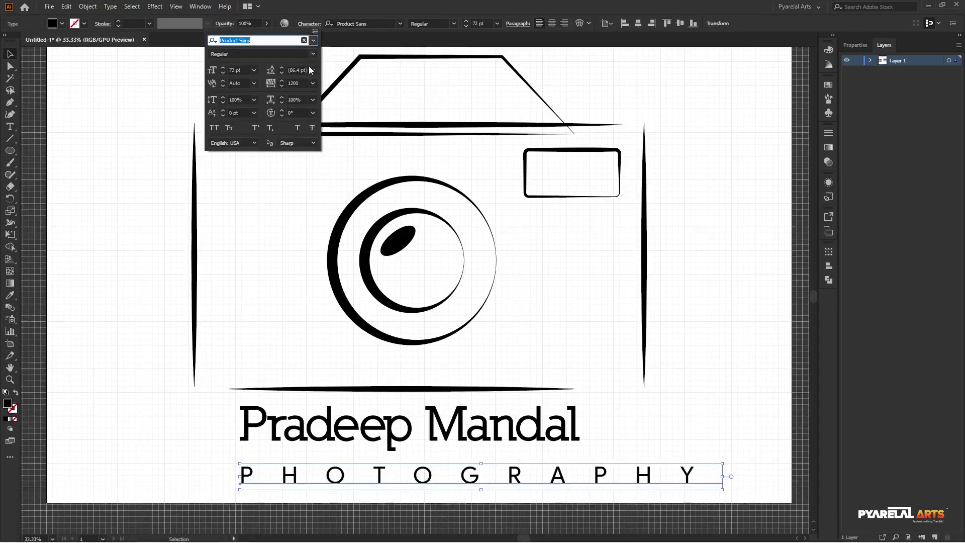
pyautogui.click(301, 83)
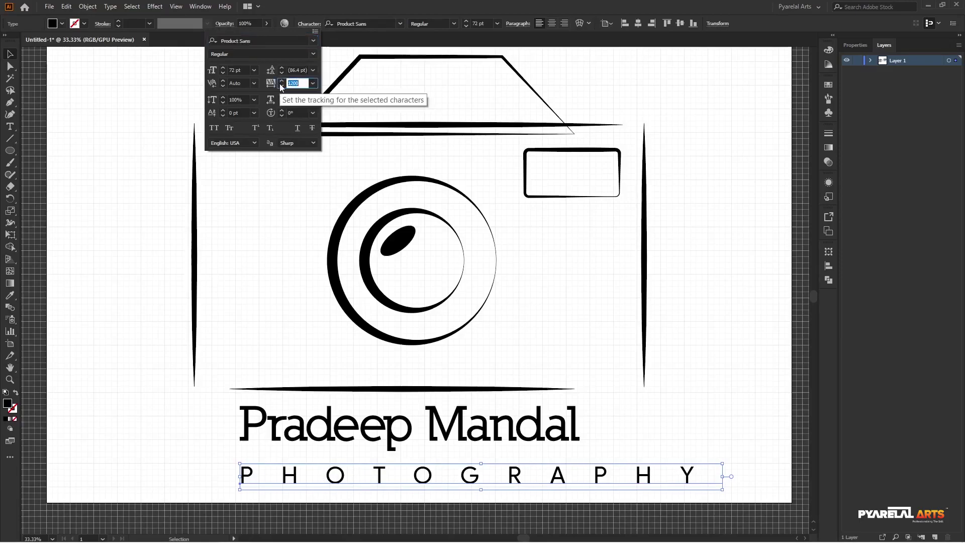
pyautogui.write('800')
pyautogui.press('Return')
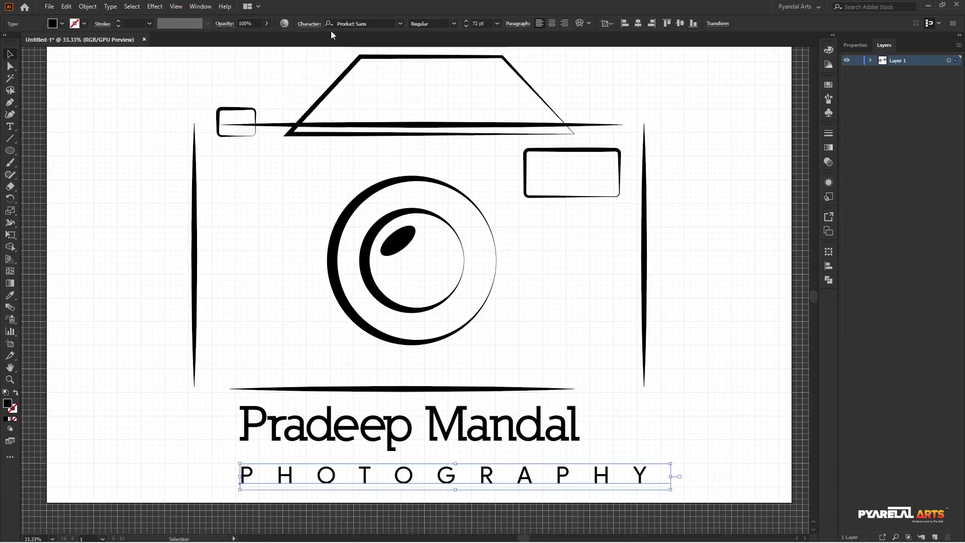
pyautogui.click(303, 26)
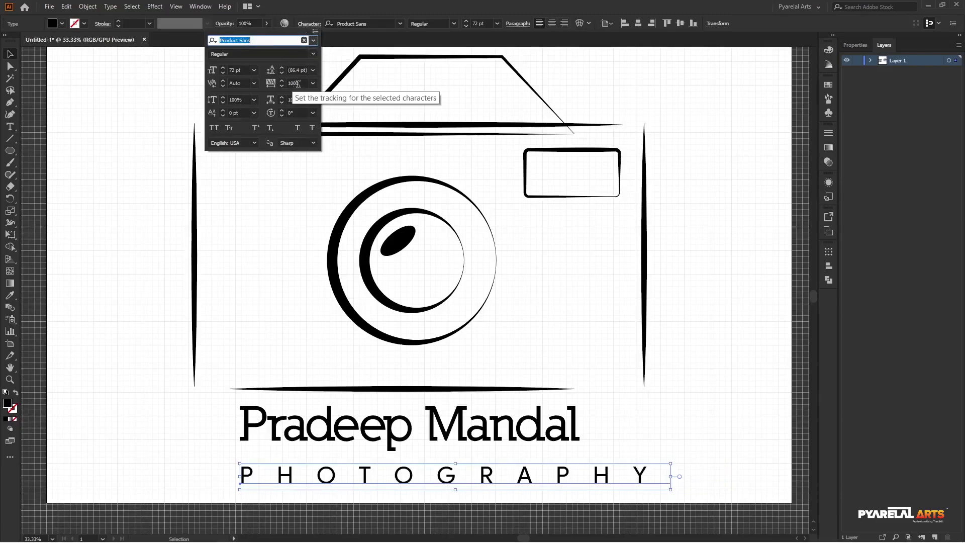
pyautogui.click(297, 84)
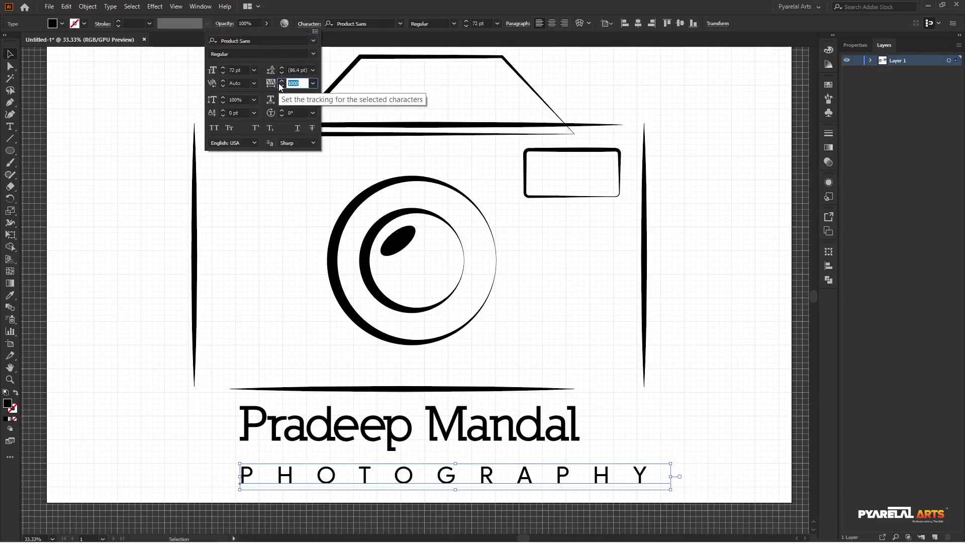
pyautogui.write('80')
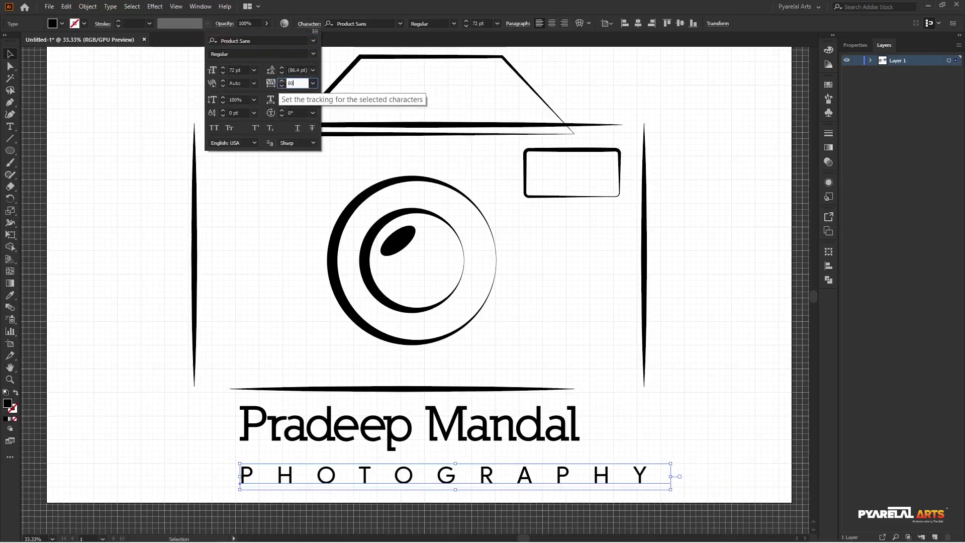
pyautogui.press('Return')
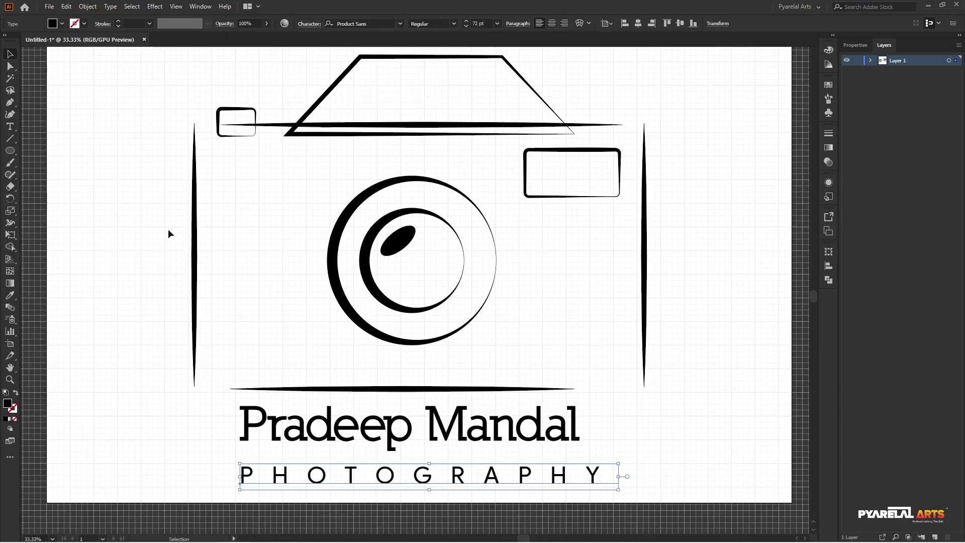
pyautogui.click(171, 234)
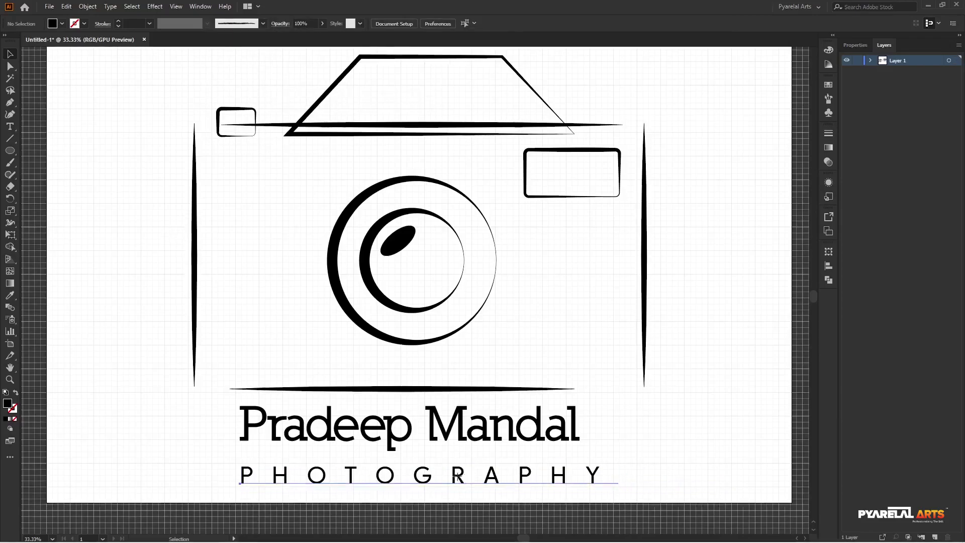
# Move PHOTOGRAPHY up closer to the name and set it to 68 pt.
pyautogui.moveTo(460, 480); pyautogui.dragTo(460, 468)
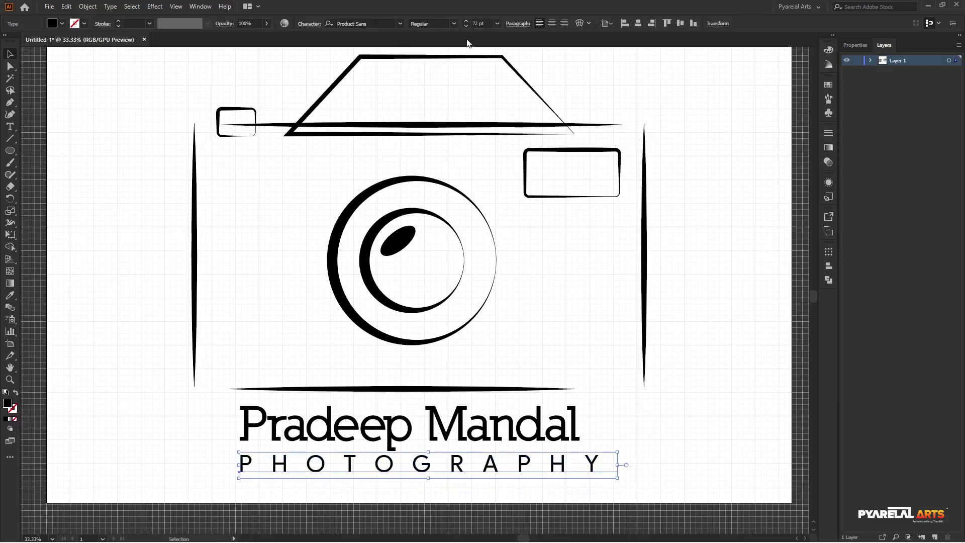
pyautogui.click(466, 28)
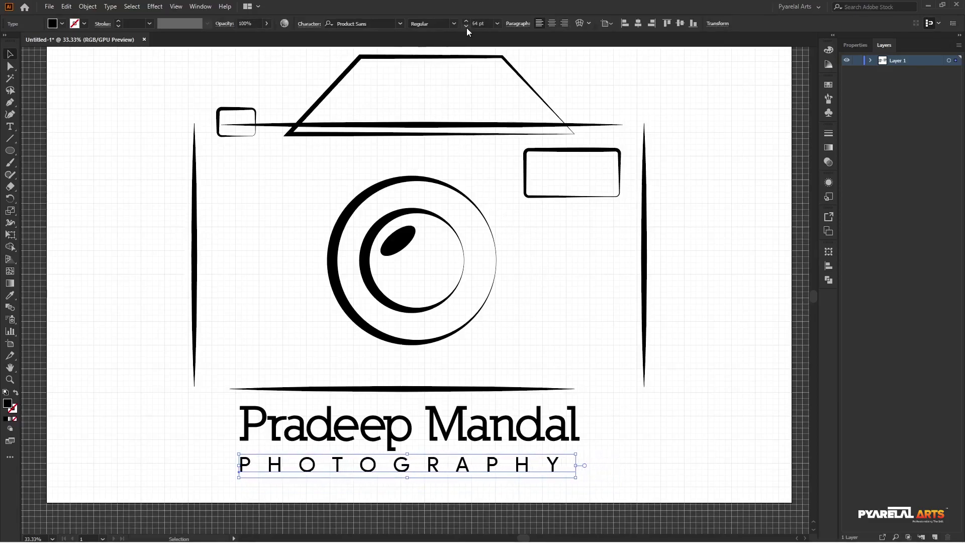
pyautogui.click(466, 20)
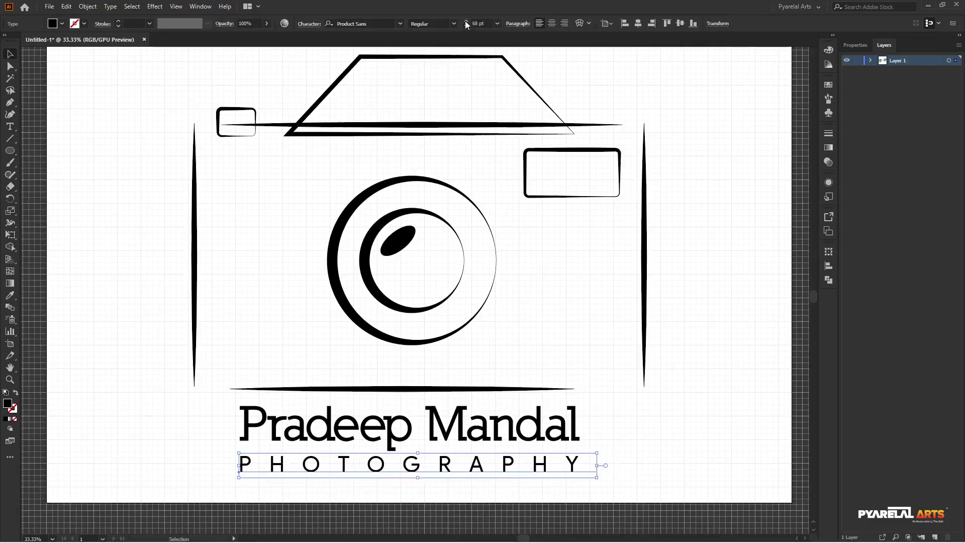
pyautogui.click(695, 291)
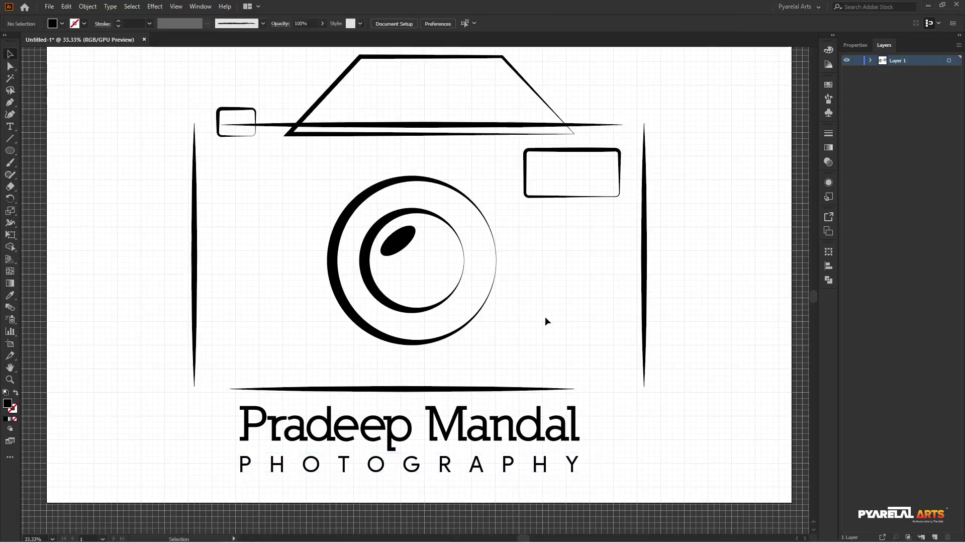
# Select the PHOTOGRAPHY tagline and shrink it to 52 pt.
pyautogui.scroll(-1, 542, 321)
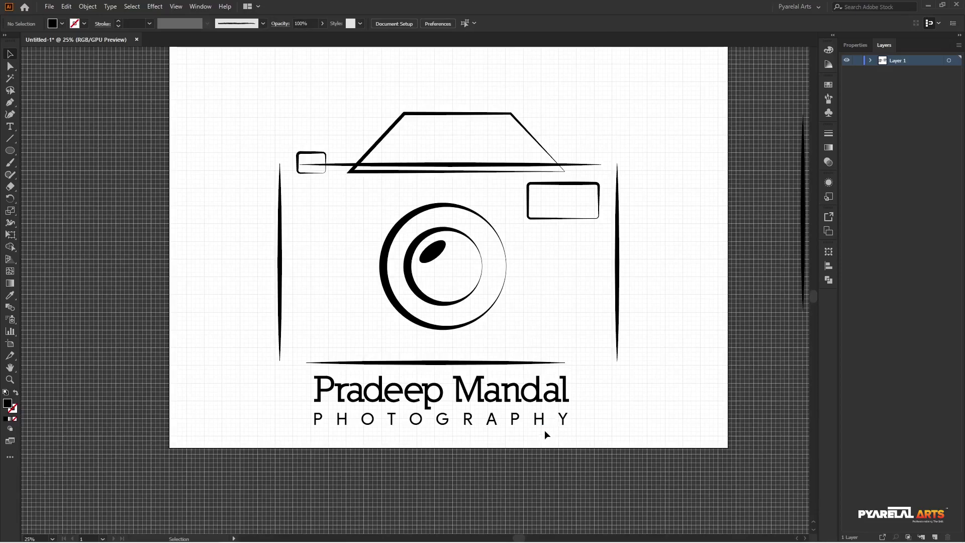
pyautogui.click(517, 426)
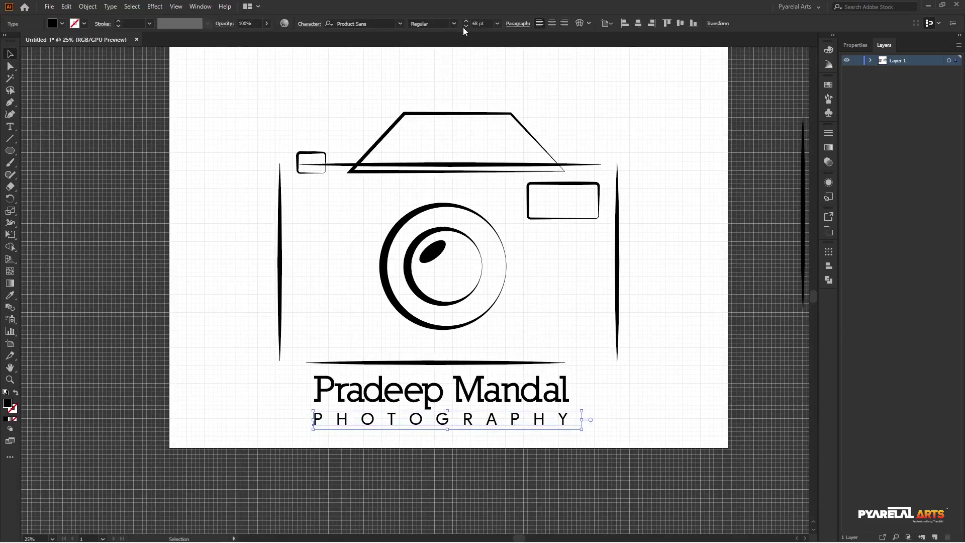
pyautogui.click(466, 26)
pyautogui.click(465, 25)
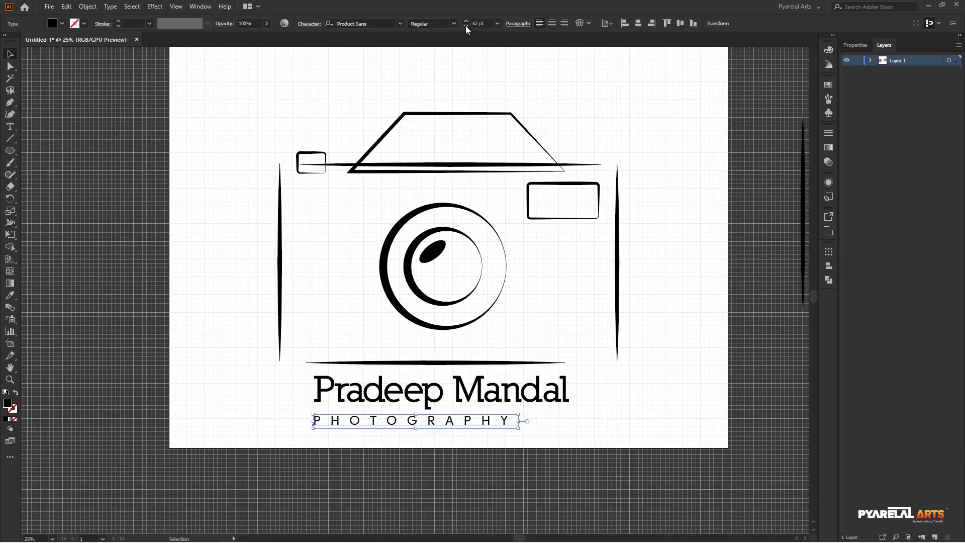
# Set the tagline's tracking to 5, then to 120.
pyautogui.click(309, 24)
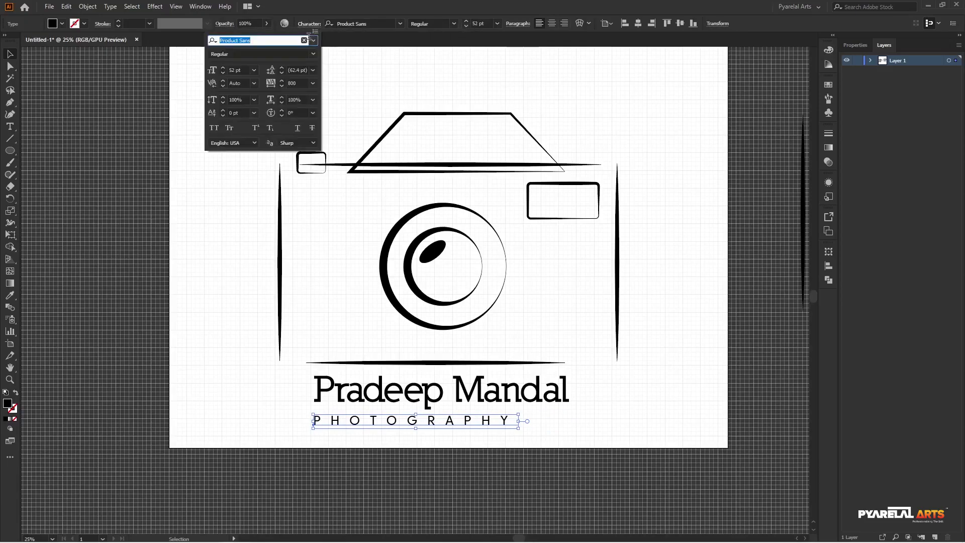
pyautogui.click(281, 79)
pyautogui.click(281, 80)
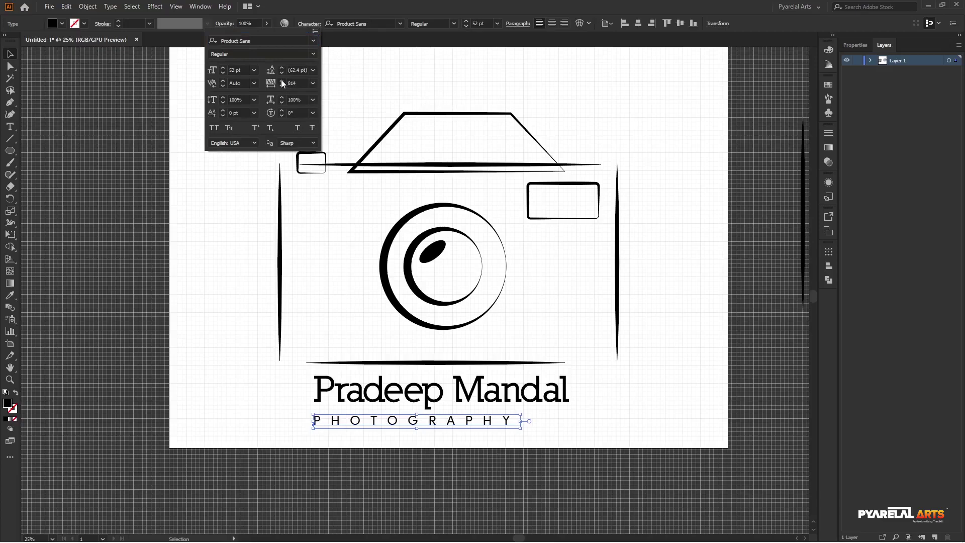
pyautogui.click(282, 79)
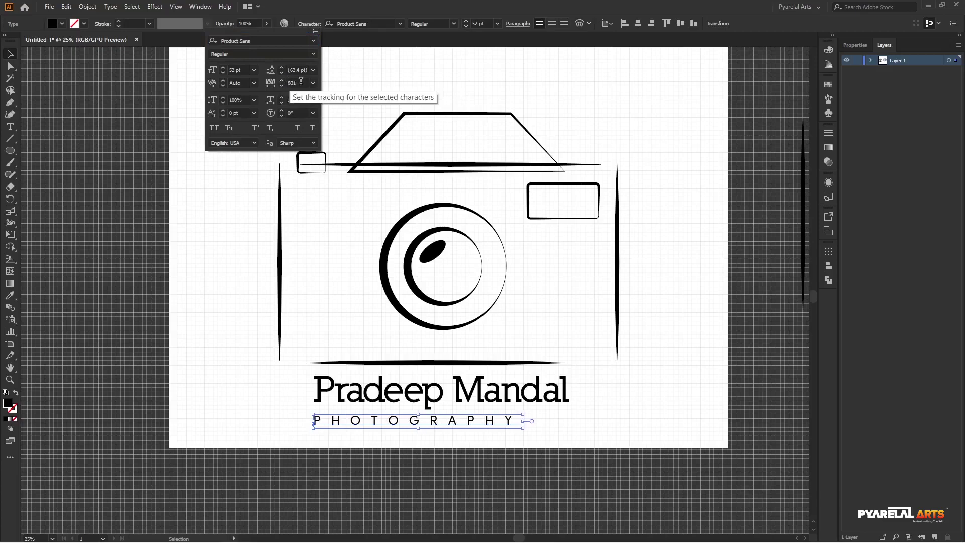
pyautogui.write('5')
pyautogui.press('Return')
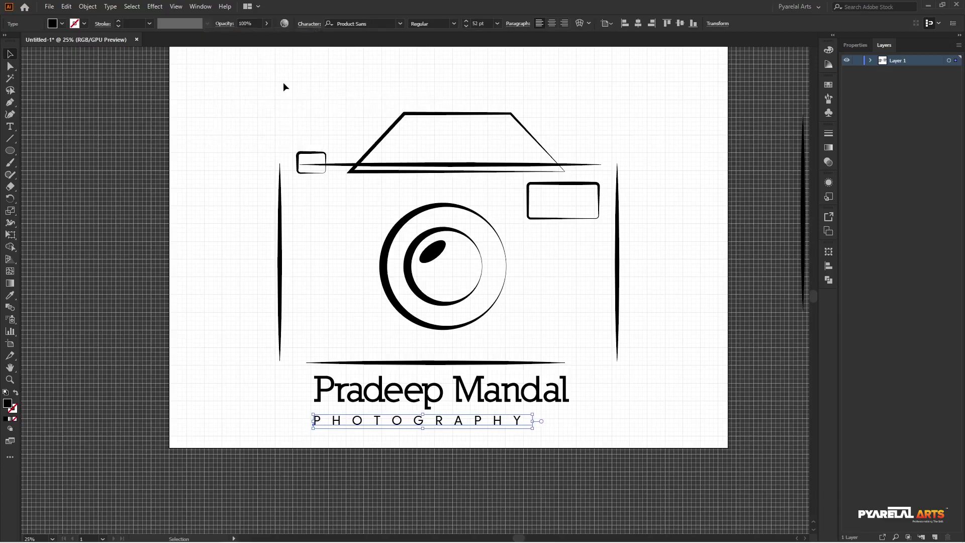
pyautogui.click(309, 24)
pyautogui.click(296, 83)
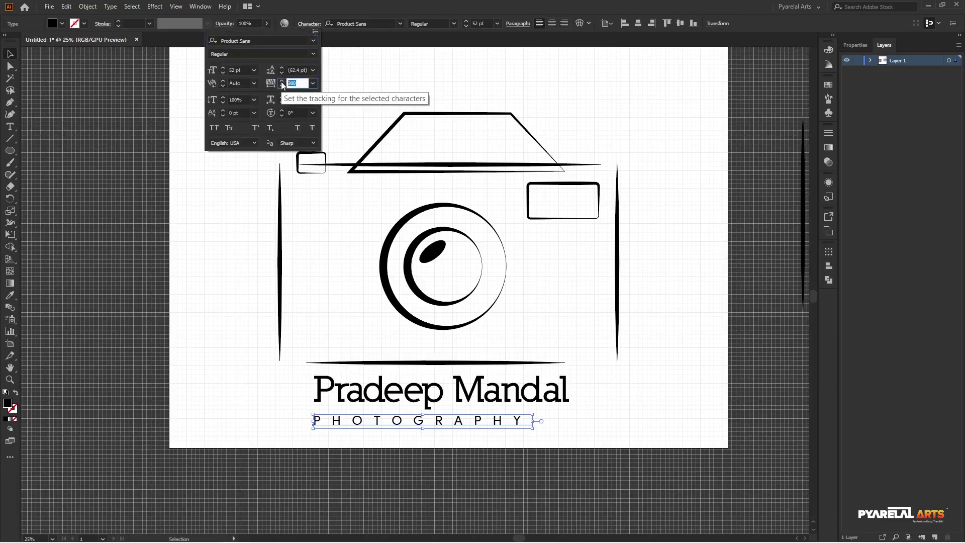
pyautogui.write('120')
pyautogui.press('Return')
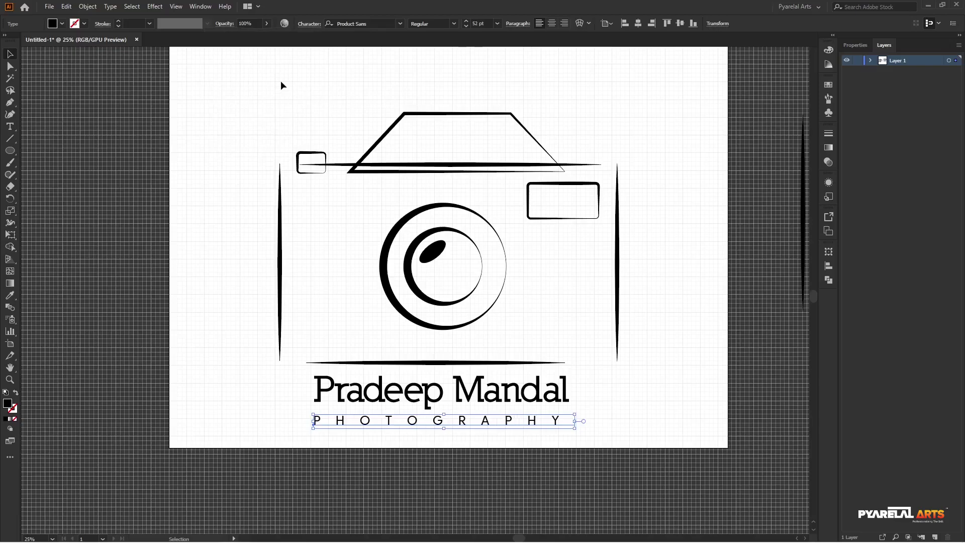
# Widen PHOTOGRAPHY's letter spacing further with repeated tracking increments.
pyautogui.scroll(-2, 351, 384)
pyautogui.scroll(3, 361, 382)
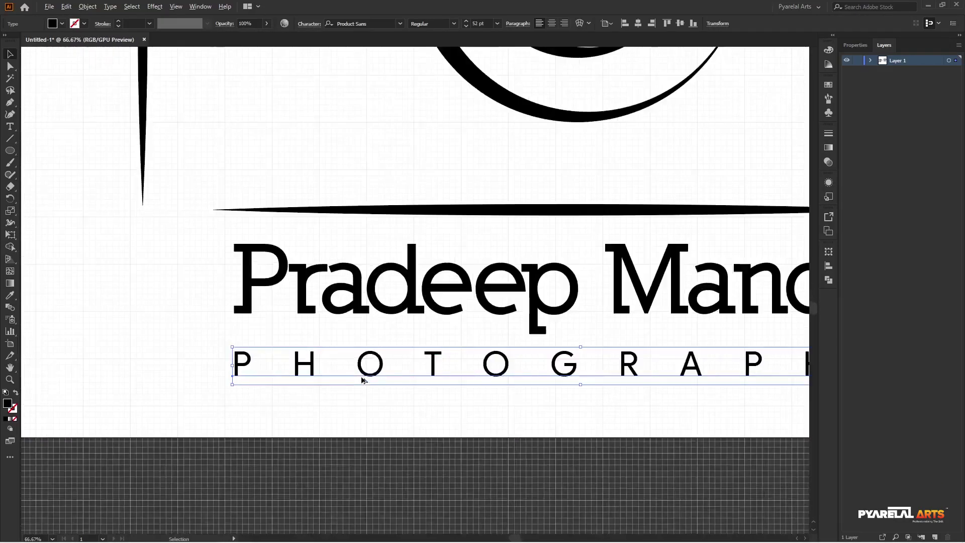
pyautogui.scroll(1, 362, 382)
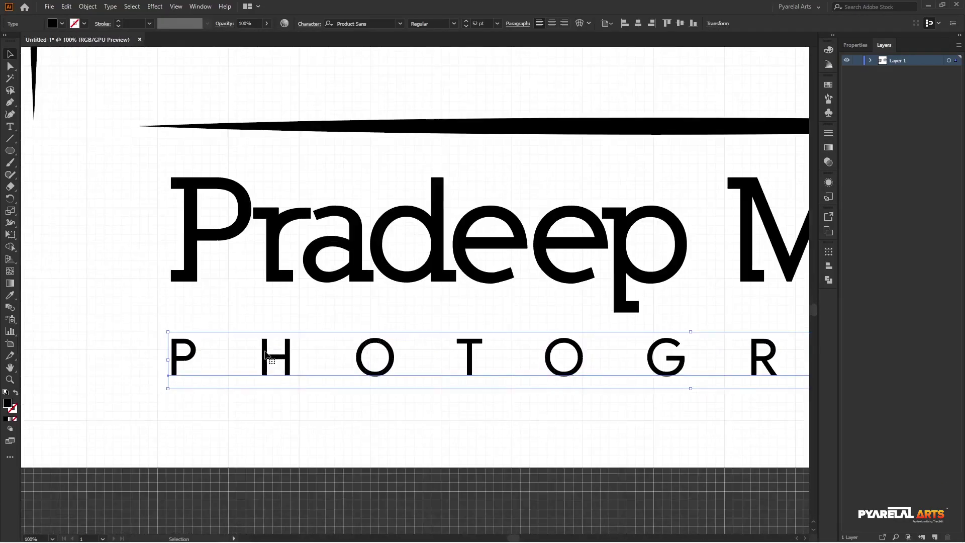
pyautogui.scroll(-1, 264, 355)
pyautogui.scroll(-2, 265, 354)
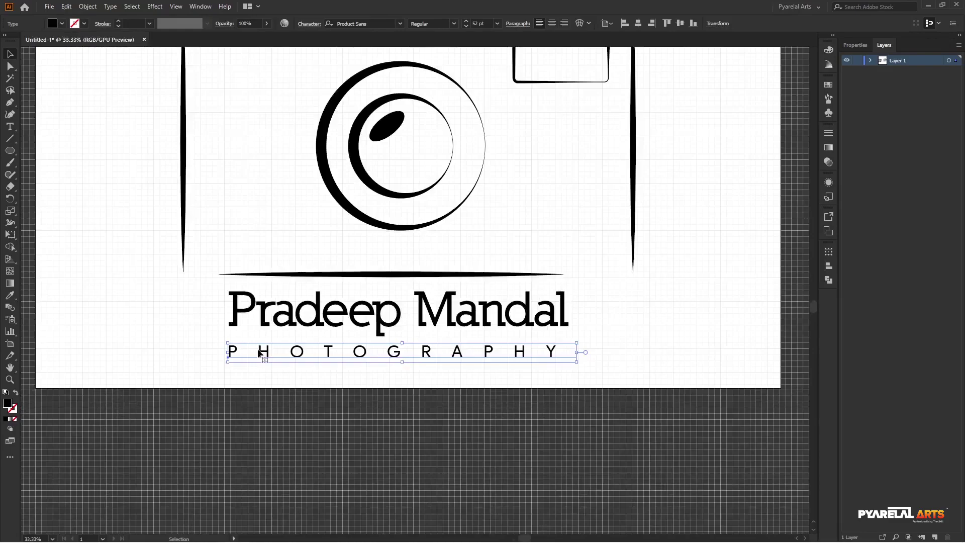
pyautogui.click(309, 24)
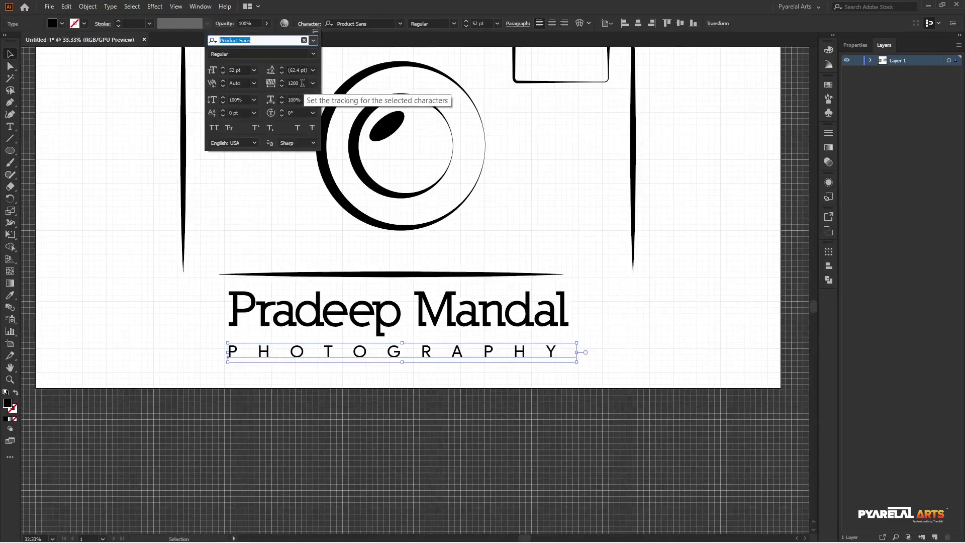
pyautogui.click(283, 82)
pyautogui.click(282, 81)
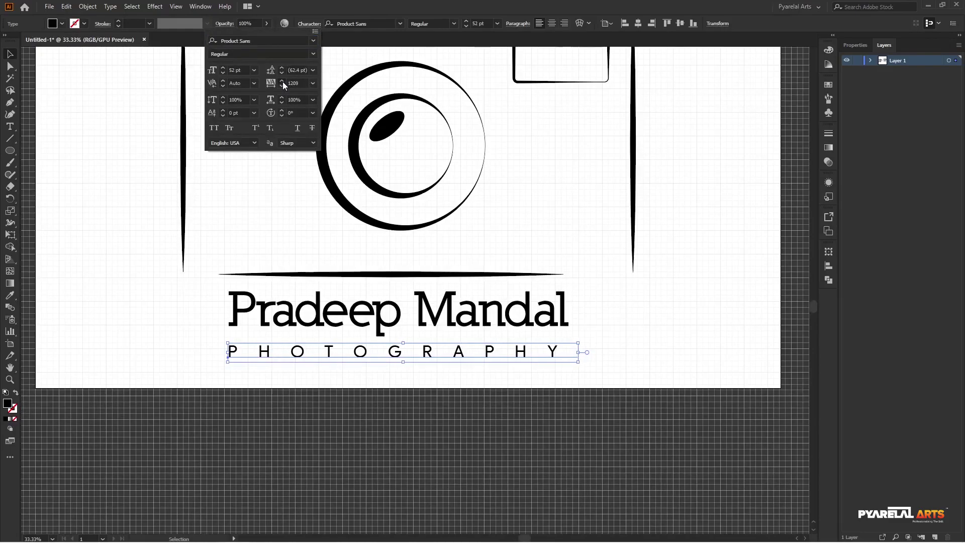
pyautogui.click(283, 82)
pyautogui.click(282, 81)
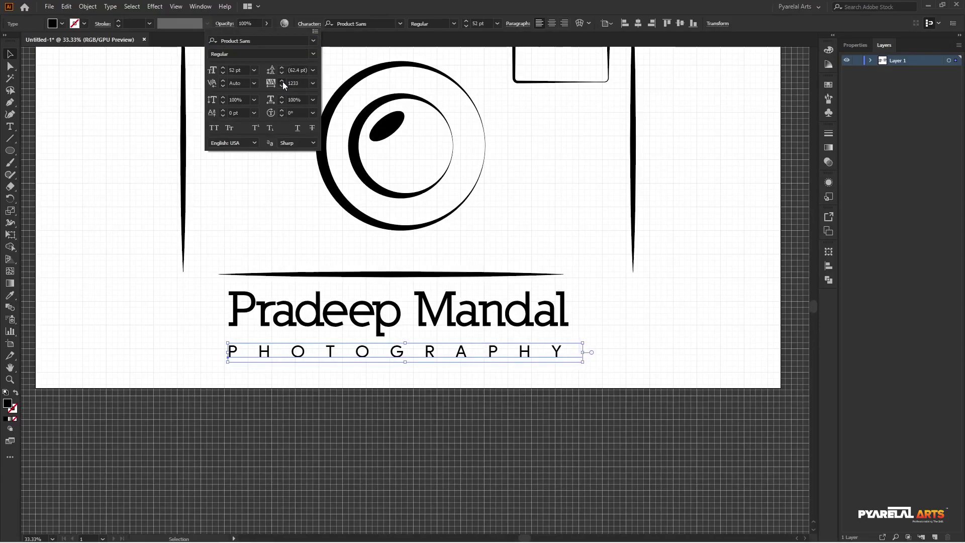
pyautogui.click(283, 82)
pyautogui.click(283, 81)
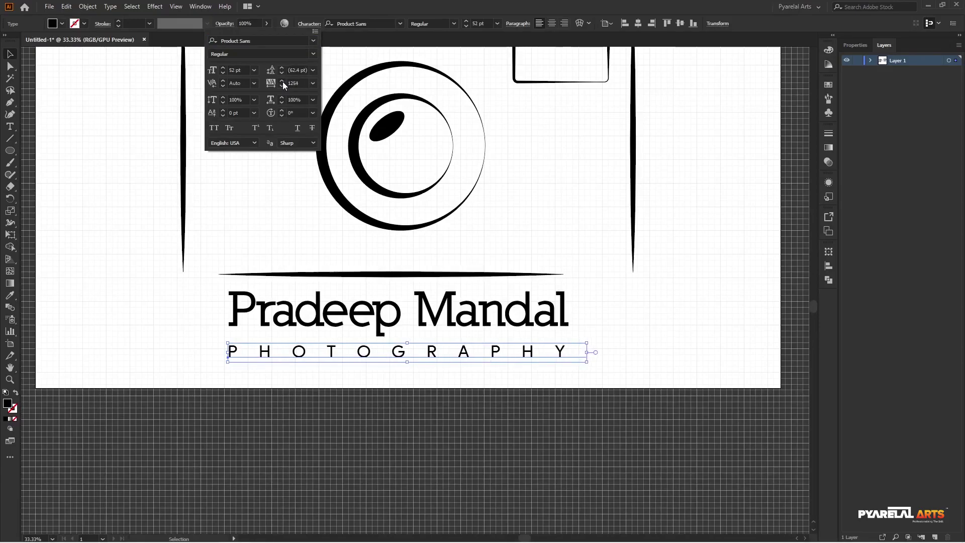
pyautogui.click(282, 81)
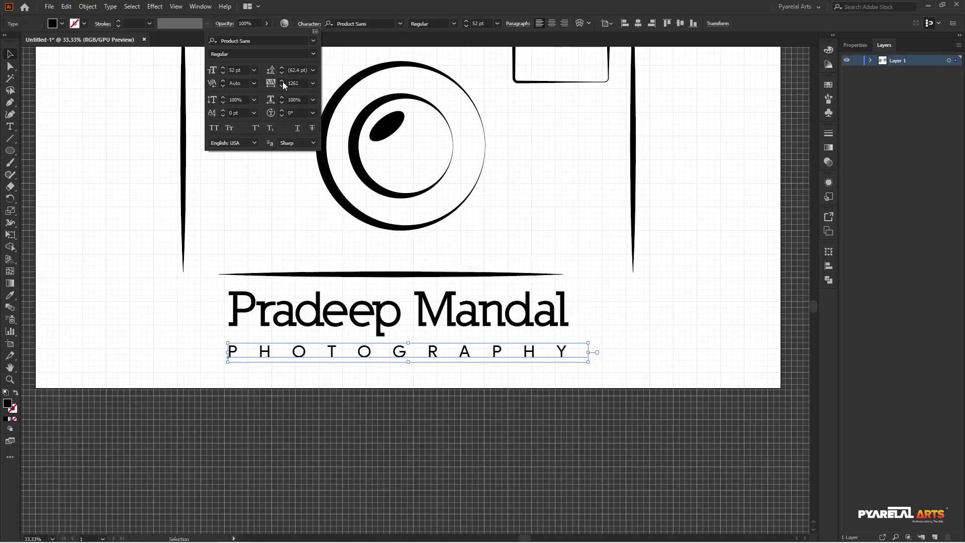
pyautogui.click(282, 82)
# Nudge the PHOTOGRAPHY tagline up with the arrow keys so it sits under the name.
pyautogui.click(672, 282)
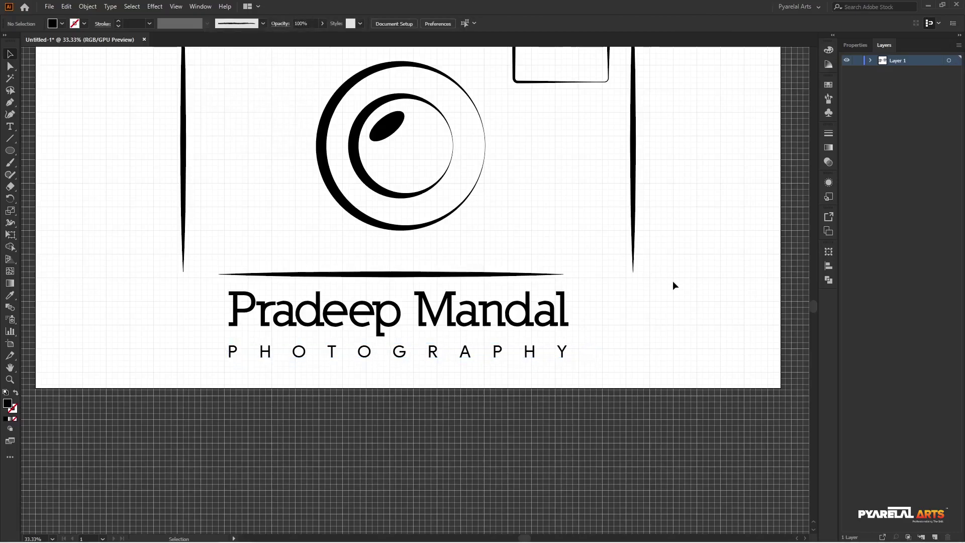
pyautogui.click(530, 355)
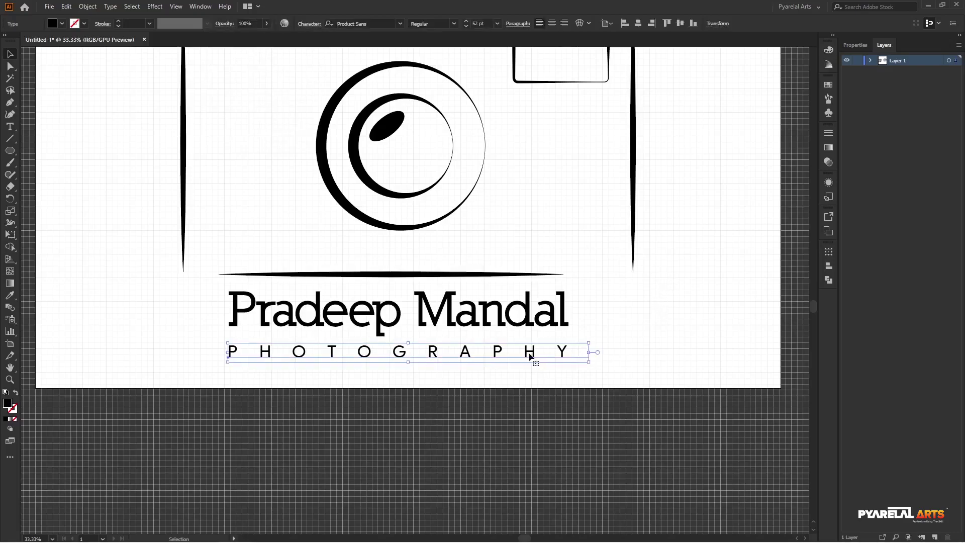
pyautogui.hotkey('shift', 'Up')
pyautogui.hotkey('shift', 'Up')
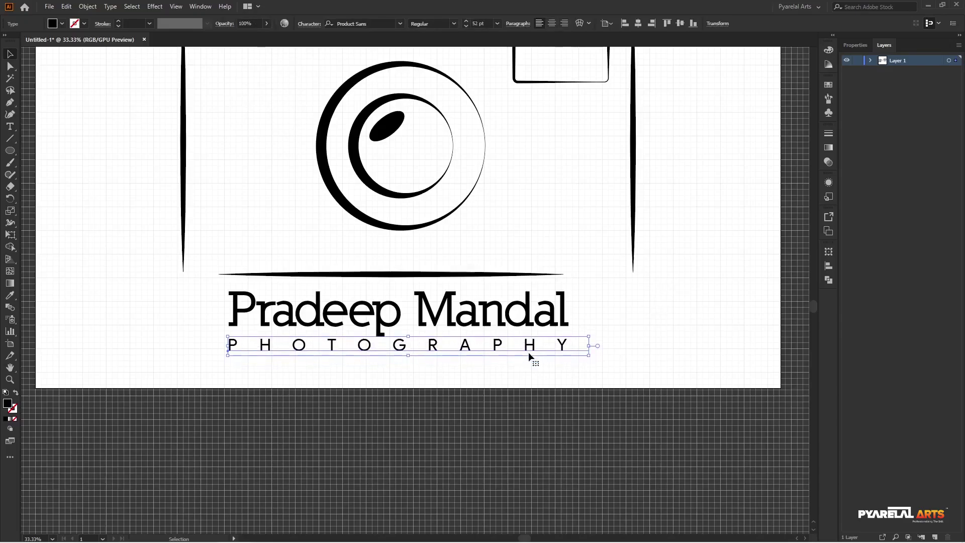
pyautogui.hotkey('shift', 'Up')
pyautogui.press('Up')
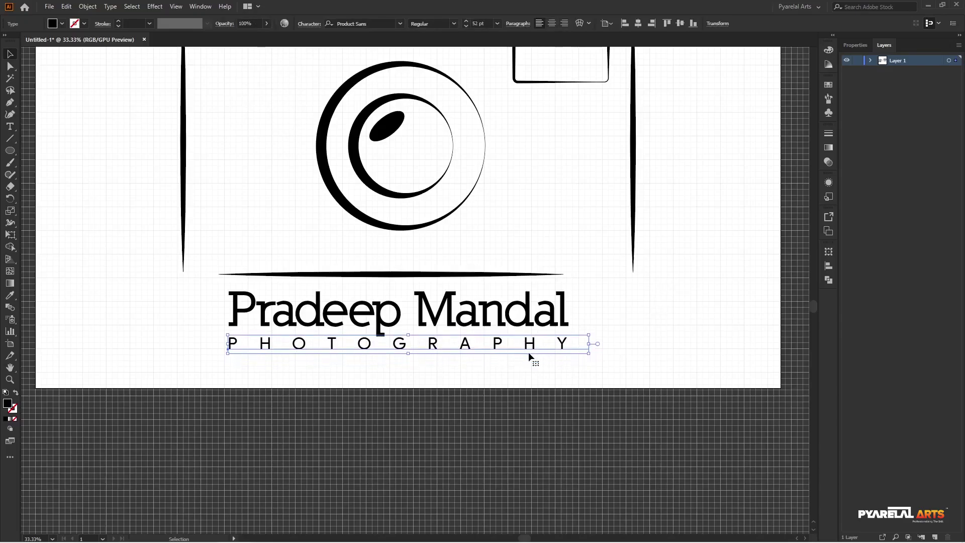
pyautogui.click(657, 300)
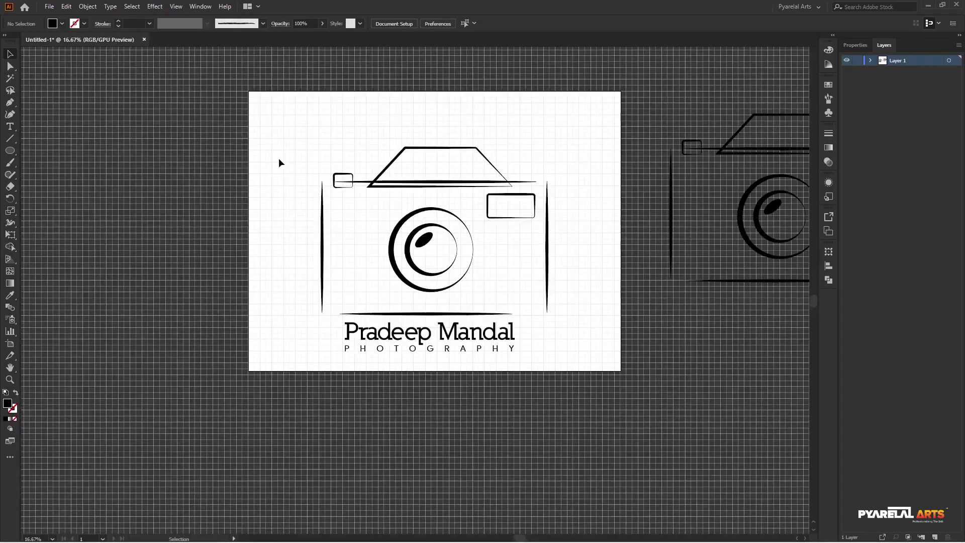
# Alt-drag a copy of the whole logo onto the pasteboard beside the artboard.
pyautogui.moveTo(279, 159); pyautogui.dragTo(598, 354)
pyautogui.press('a')
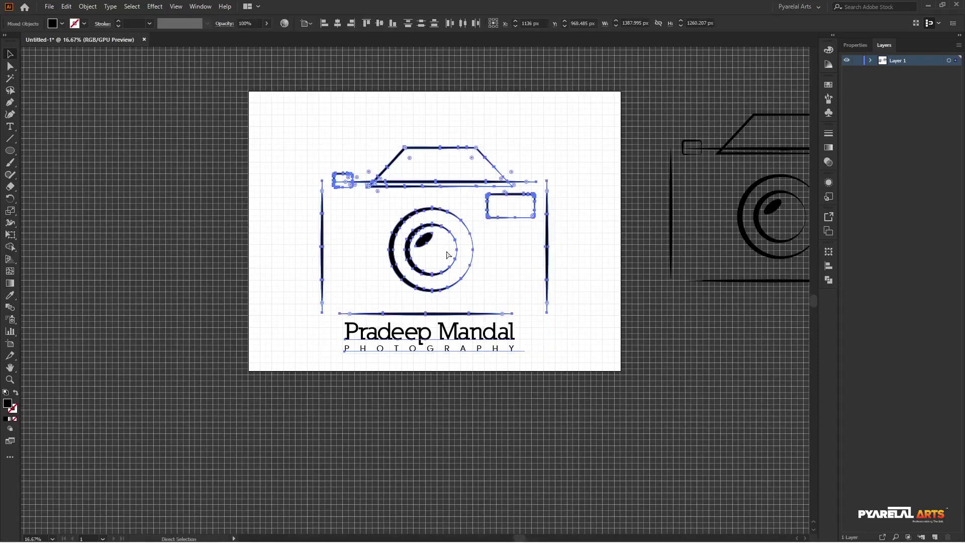
pyautogui.press('alt')
pyautogui.moveTo(406, 216); pyautogui.dragTo(750, 371)
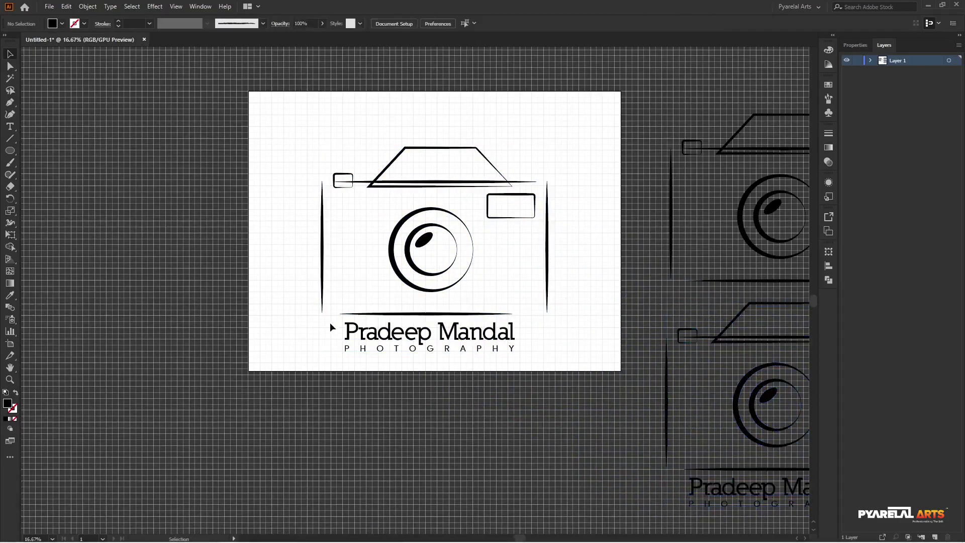
# Test-select the name and tagline text and the camera group, then deselect.
pyautogui.moveTo(329, 338); pyautogui.dragTo(557, 371)
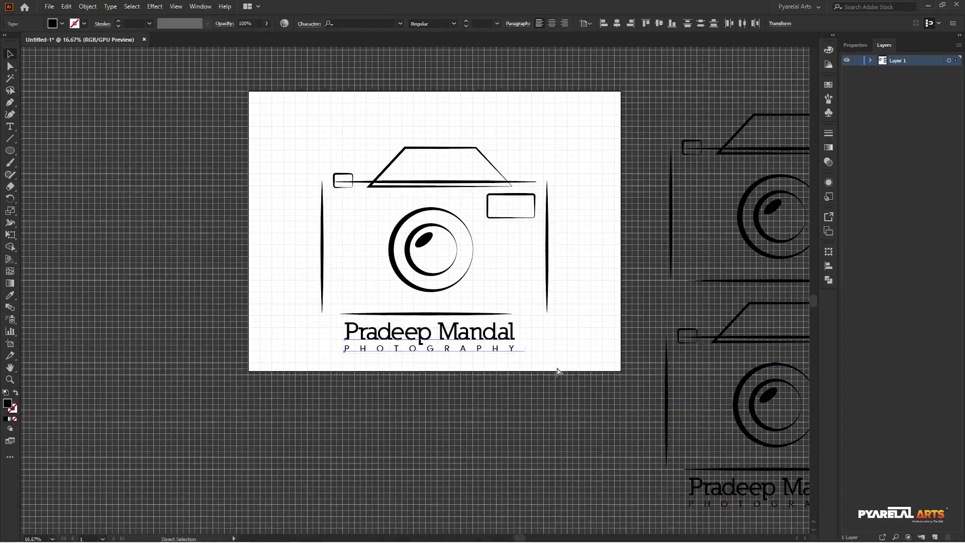
pyautogui.click(312, 203)
pyautogui.click(345, 179)
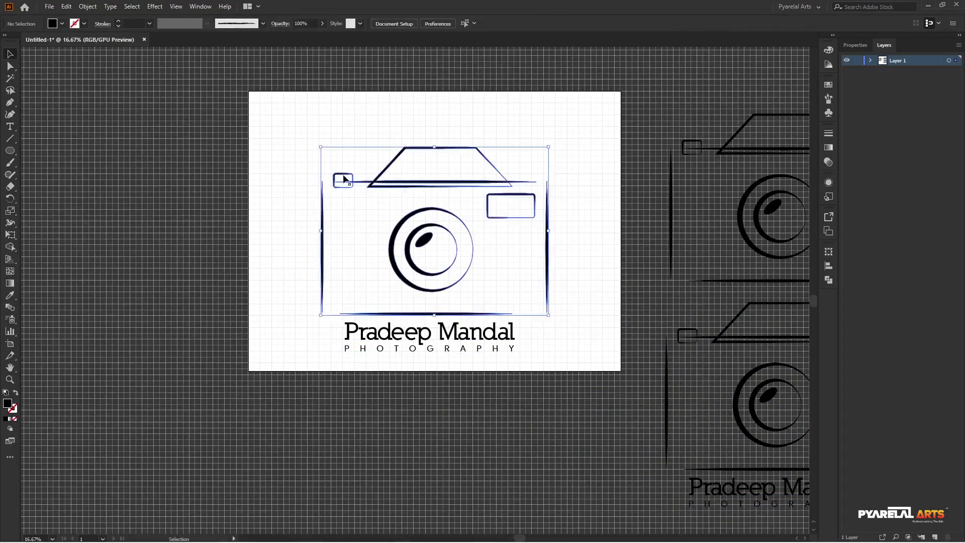
pyautogui.click(648, 195)
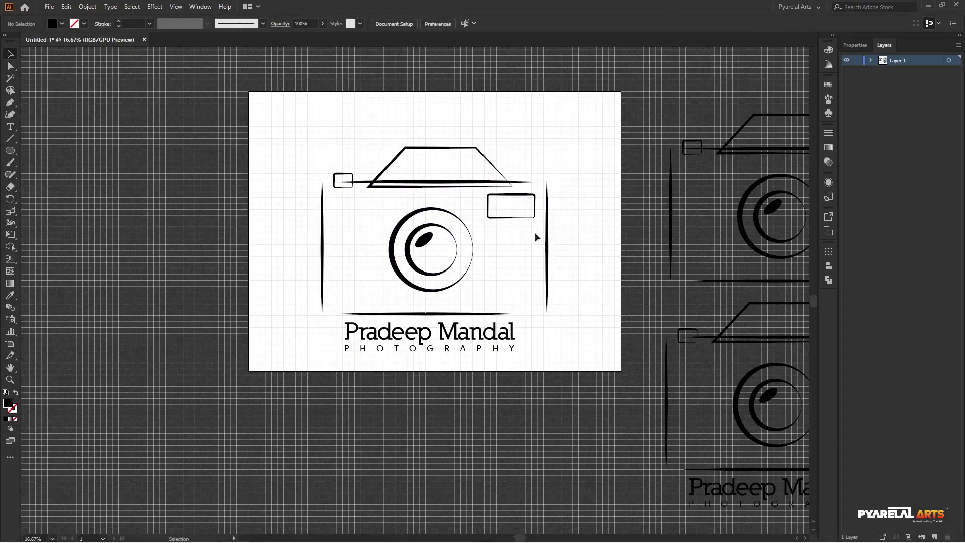
# Scale the whole logo down to about two-thirds around its centre and fit the artboard.
pyautogui.moveTo(299, 156); pyautogui.dragTo(603, 371)
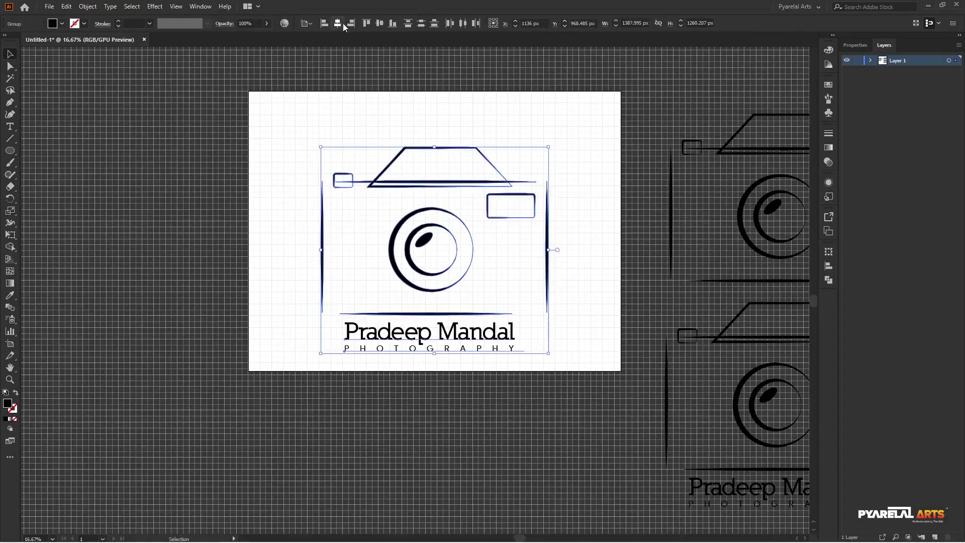
pyautogui.click(379, 23)
pyautogui.hotkey('ctrl', 'z')
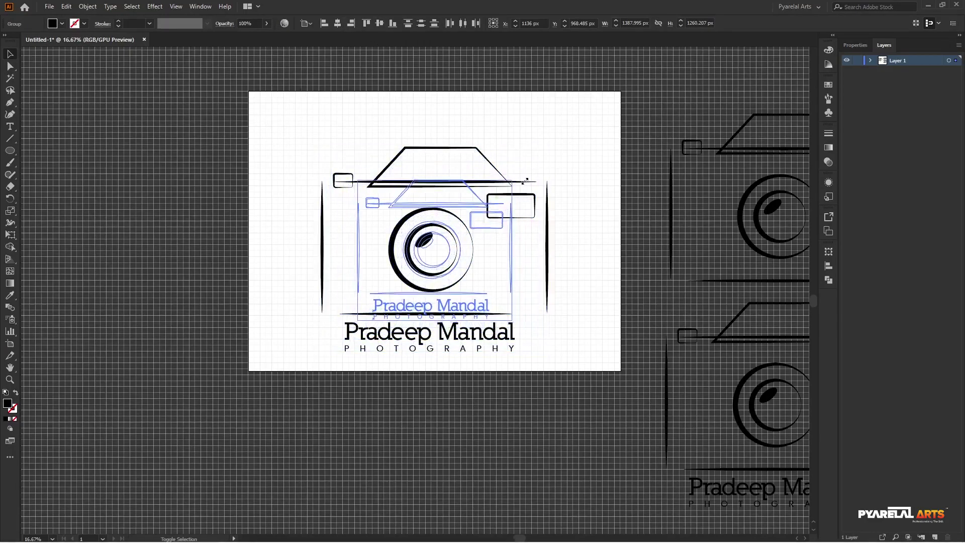
pyautogui.moveTo(548, 148); pyautogui.dragTo(511, 180)
pyautogui.click(570, 195)
pyautogui.hotkey('ctrl', '0')
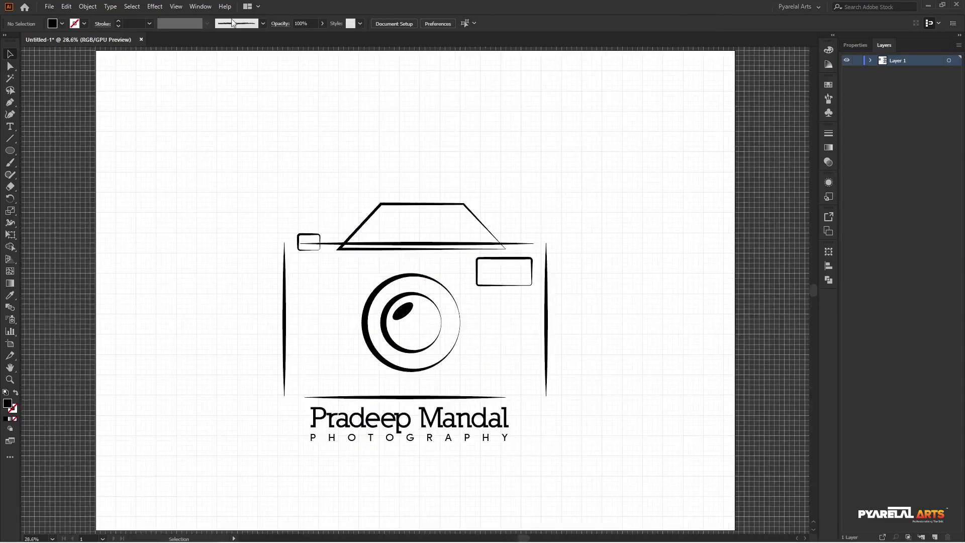
# Hide the background grid and select the logo group.
pyautogui.click(176, 7)
pyautogui.click(249, 424)
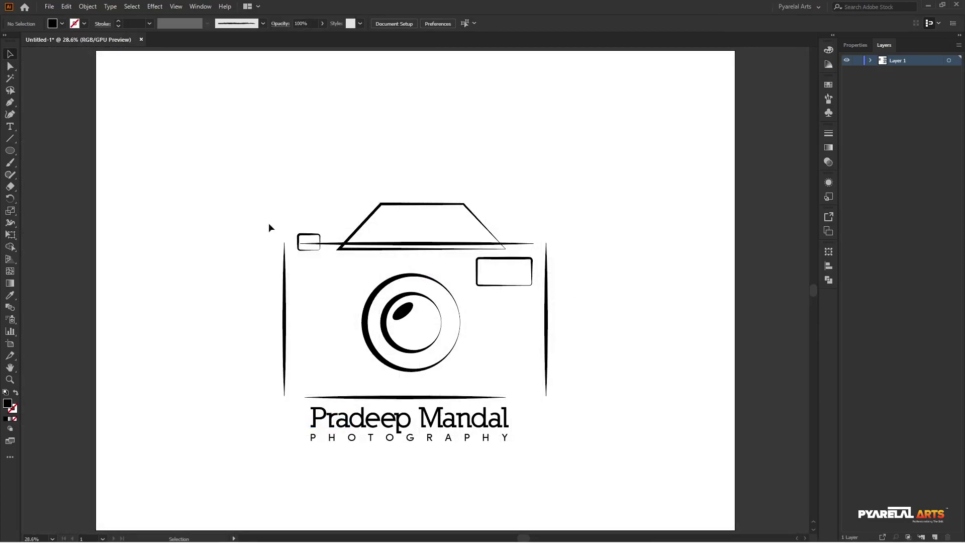
pyautogui.moveTo(269, 224); pyautogui.dragTo(592, 478)
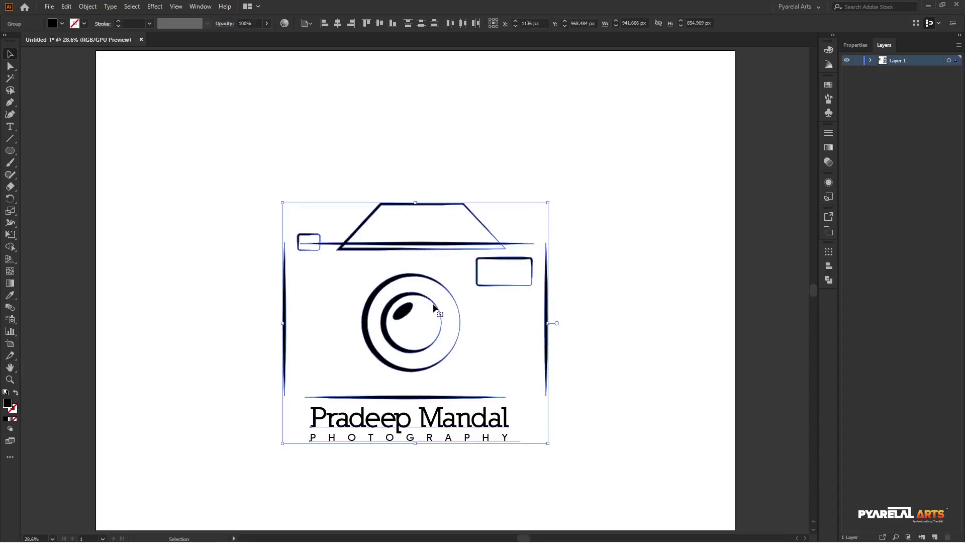
pyautogui.click(378, 25)
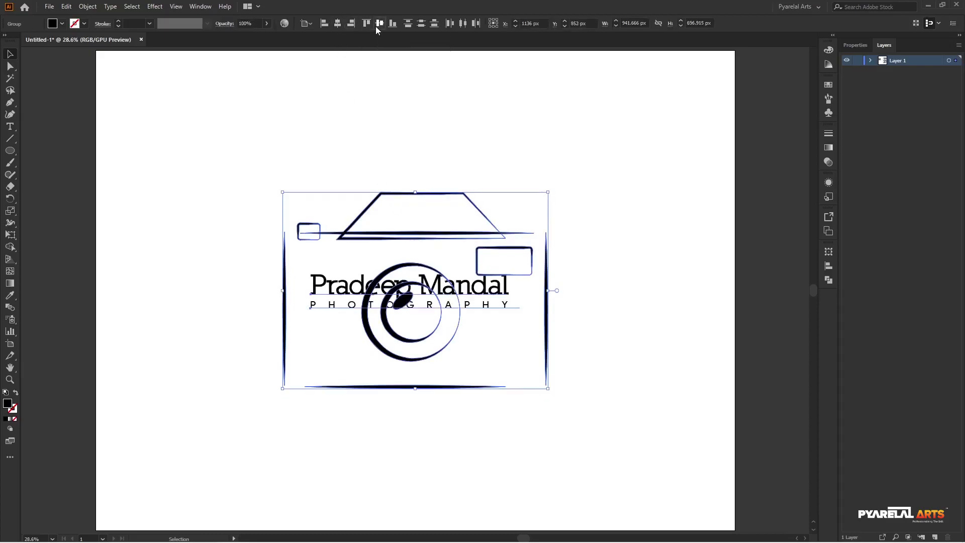
pyautogui.hotkey('ctrl', 'z')
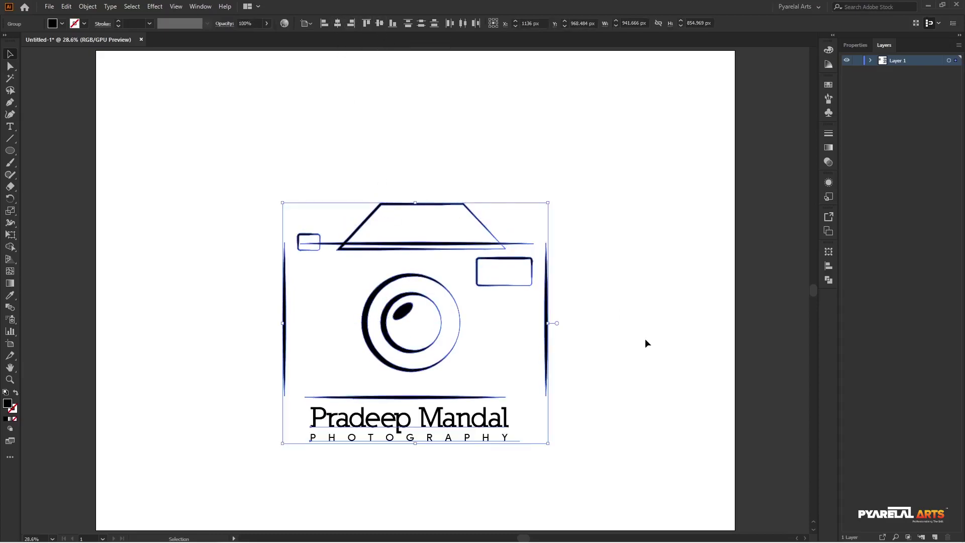
# Select the whole logo, camera and text, and centre it vertically on the artboard.
pyautogui.moveTo(300, 410); pyautogui.dragTo(566, 497)
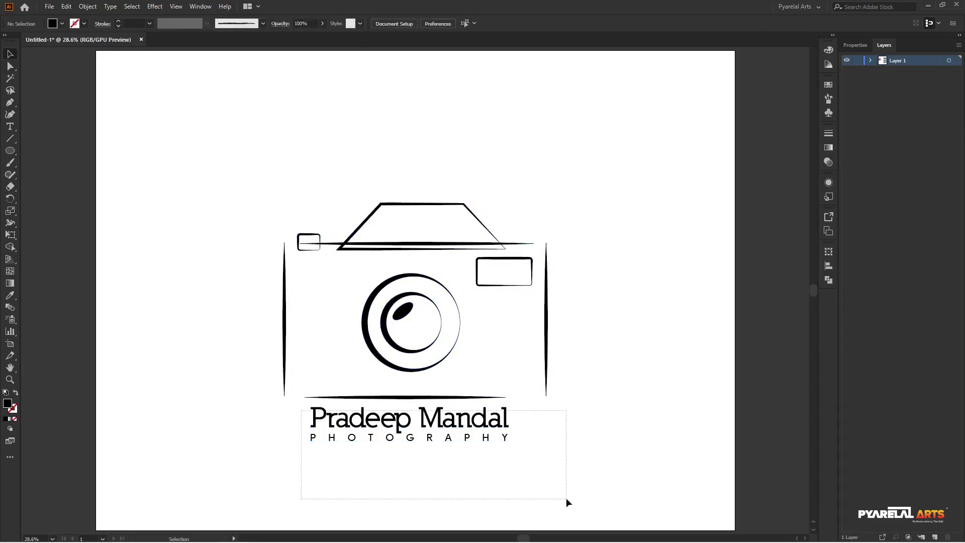
pyautogui.moveTo(249, 263); pyautogui.dragTo(623, 351)
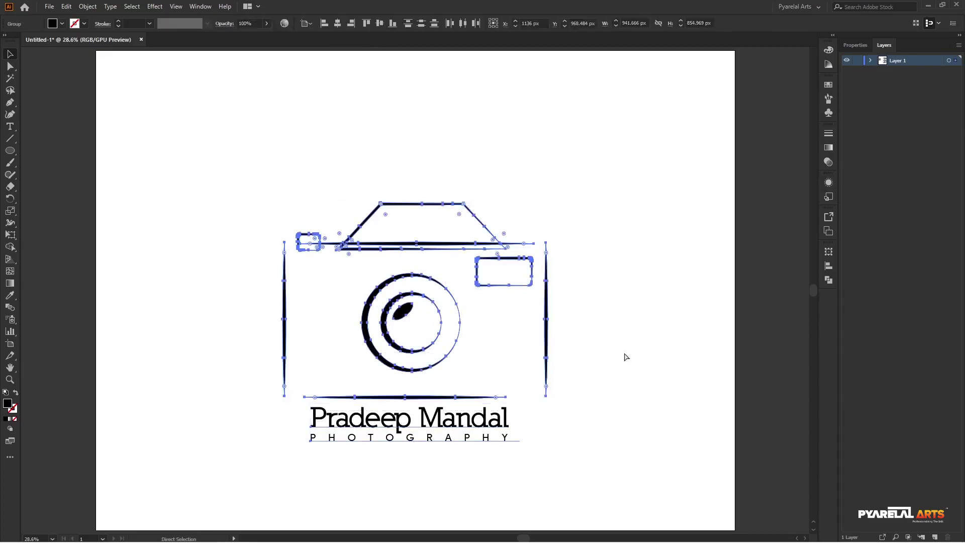
pyautogui.click(379, 23)
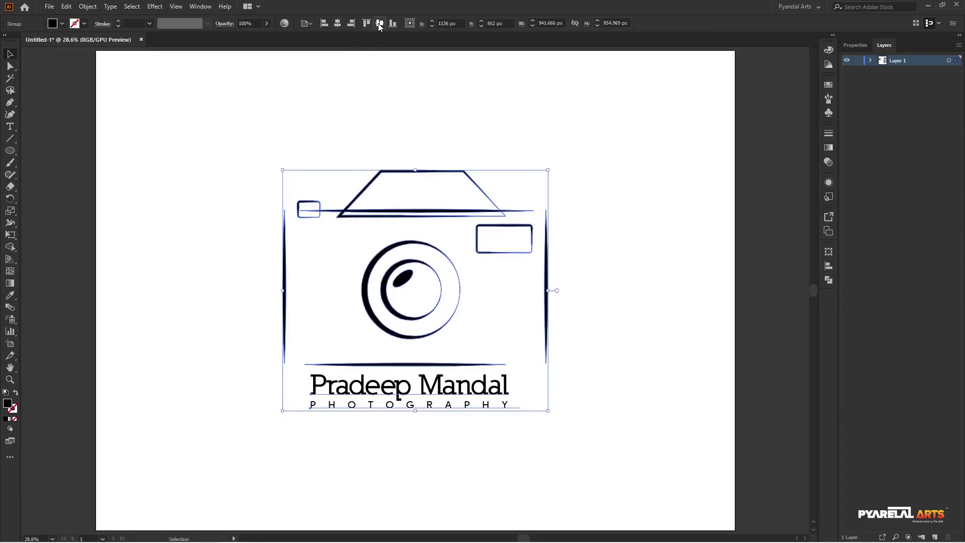
pyautogui.click(628, 271)
pyautogui.scroll(-1, 501, 392)
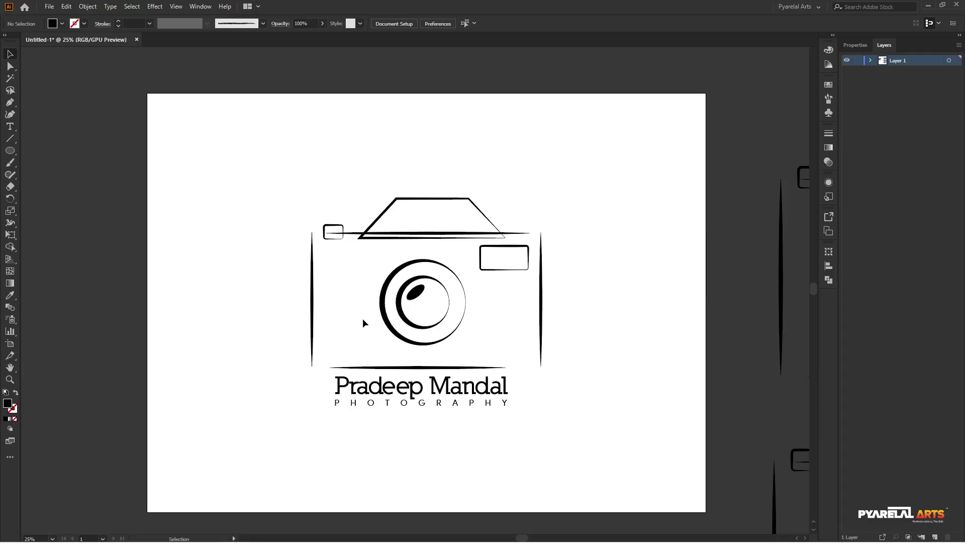
pyautogui.scroll(-2, 366, 315)
pyautogui.scroll(-2, 366, 315)
pyautogui.scroll(2, 345, 323)
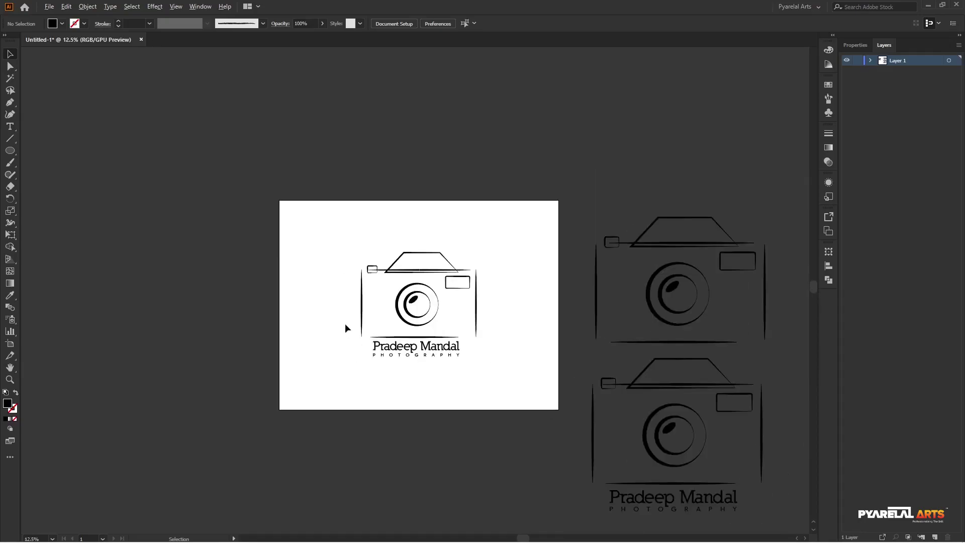
pyautogui.scroll(2, 397, 309)
pyautogui.scroll(1, 399, 307)
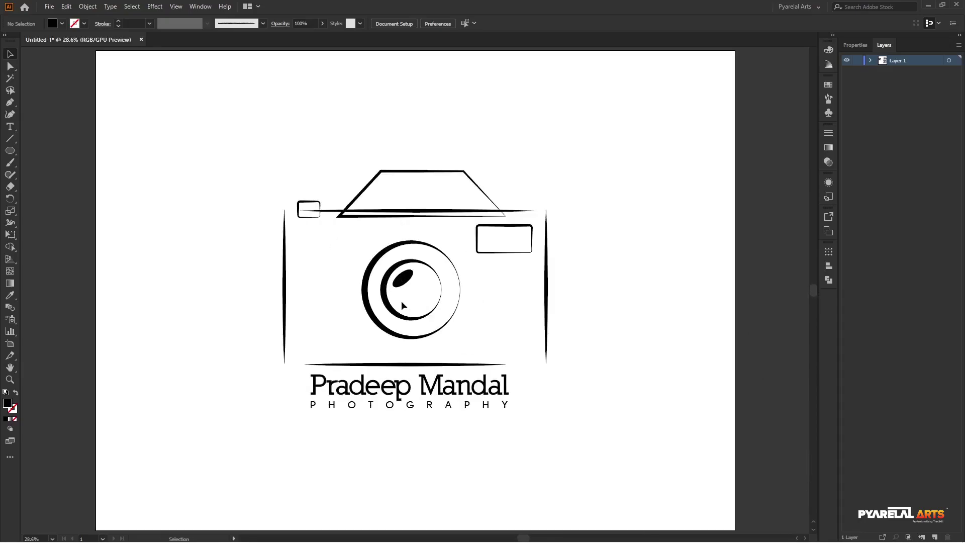
# Change the logo group's fill to a bright blue in the Color Picker.
pyautogui.moveTo(242, 156); pyautogui.dragTo(630, 452)
pyautogui.doubleClick(7, 404)
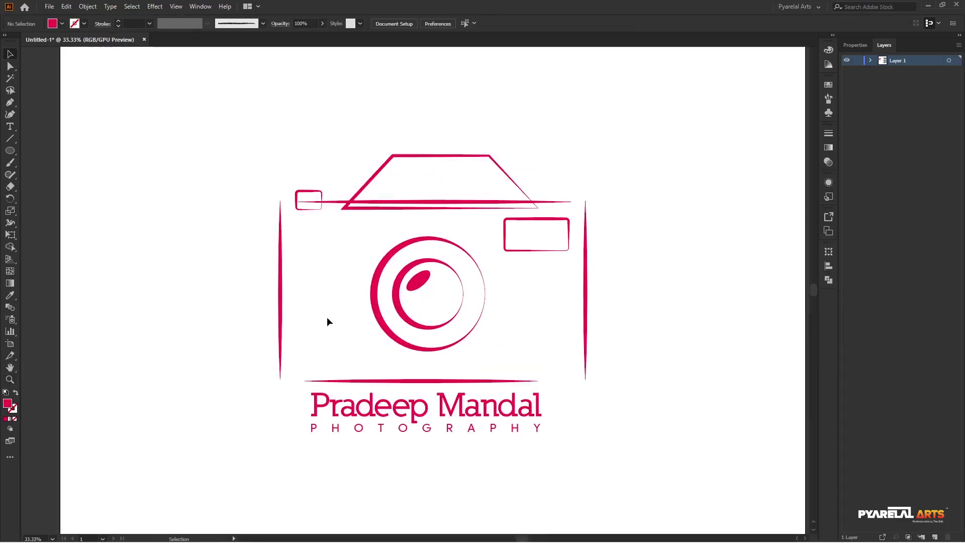
pyautogui.moveTo(226, 146); pyautogui.dragTo(628, 414)
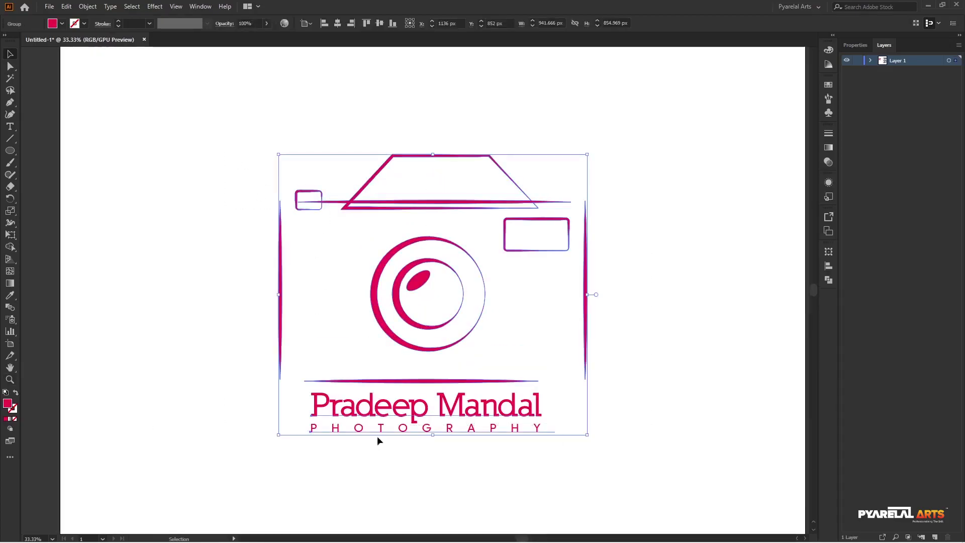
pyautogui.doubleClick(8, 405)
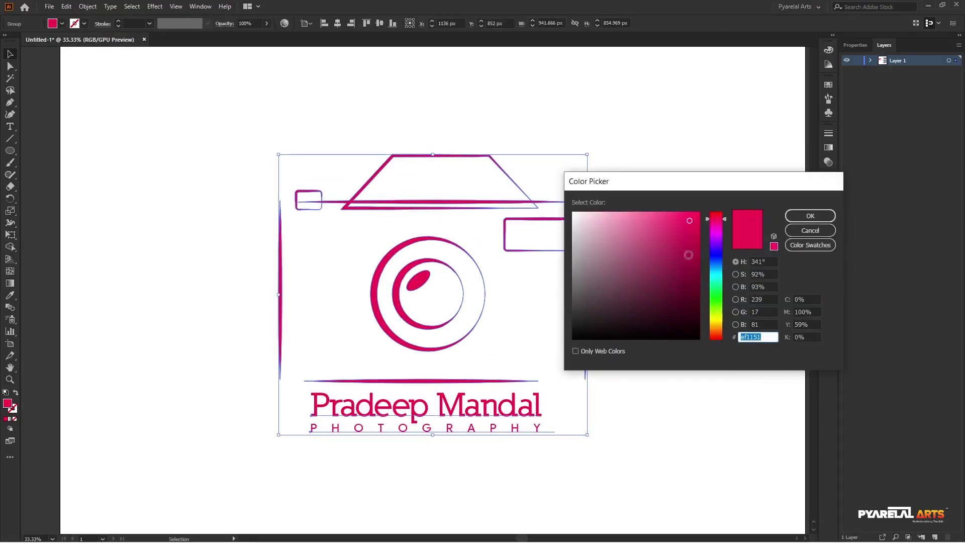
pyautogui.click(712, 268)
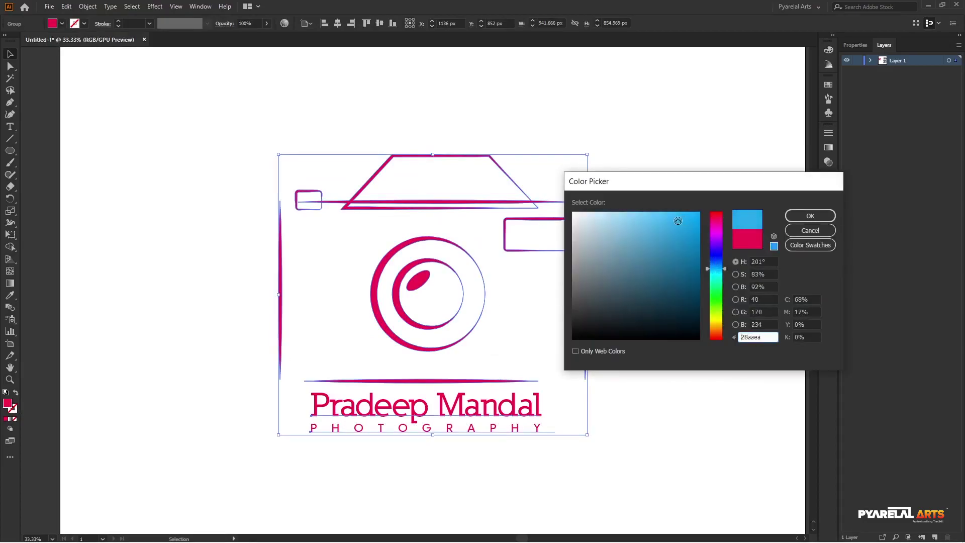
pyautogui.click(806, 216)
pyautogui.click(693, 217)
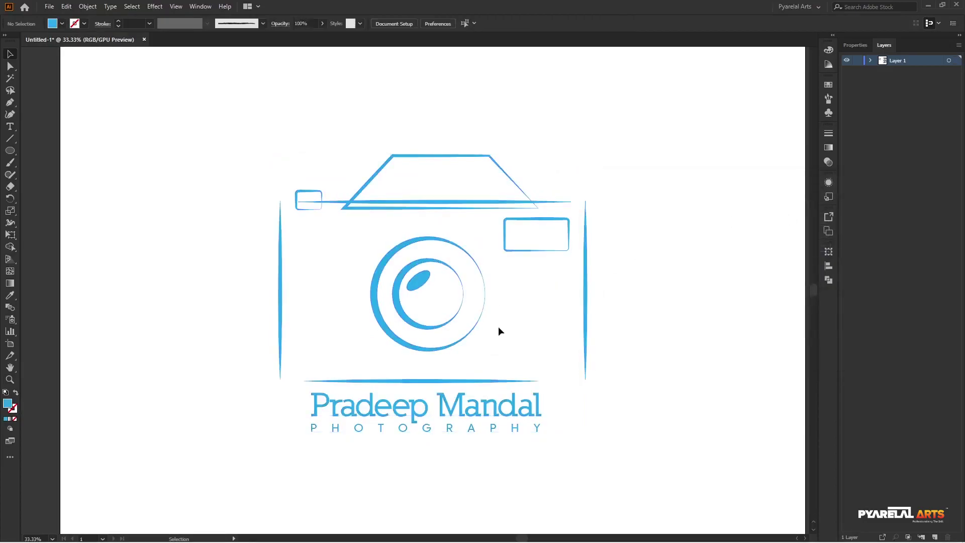
# Try a medium grey fill on the whole logo group.
pyautogui.moveTo(241, 152); pyautogui.dragTo(674, 475)
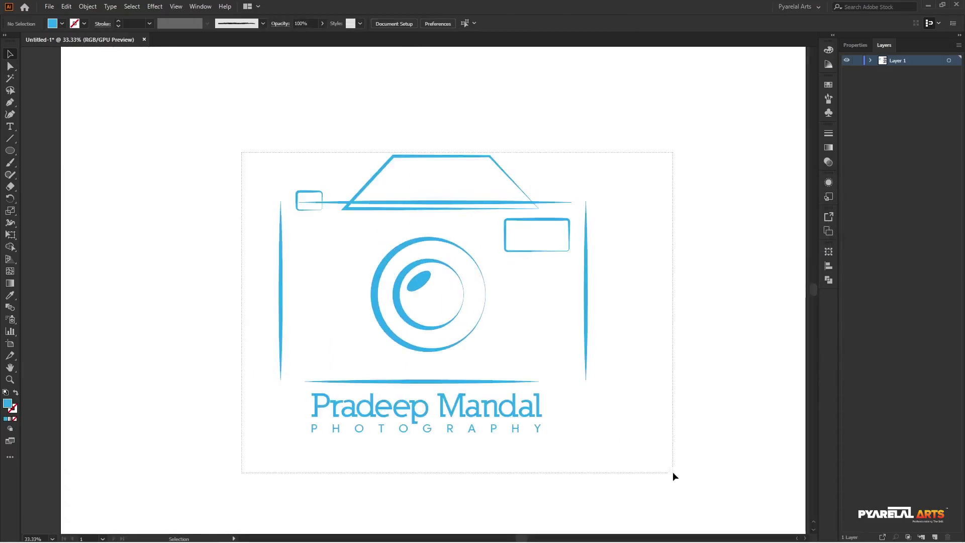
pyautogui.doubleClick(8, 403)
pyautogui.click(582, 284)
pyautogui.moveTo(581, 284); pyautogui.dragTo(576, 275)
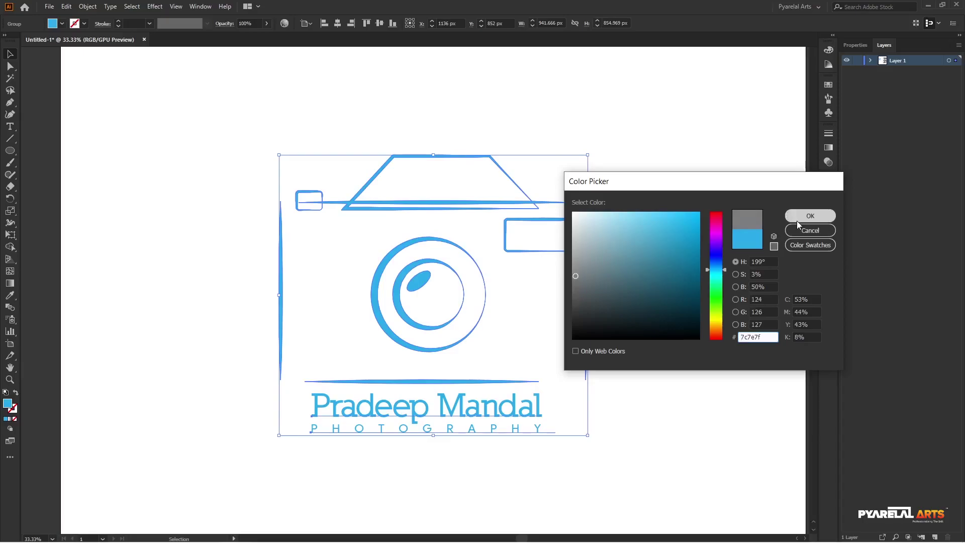
pyautogui.click(810, 215)
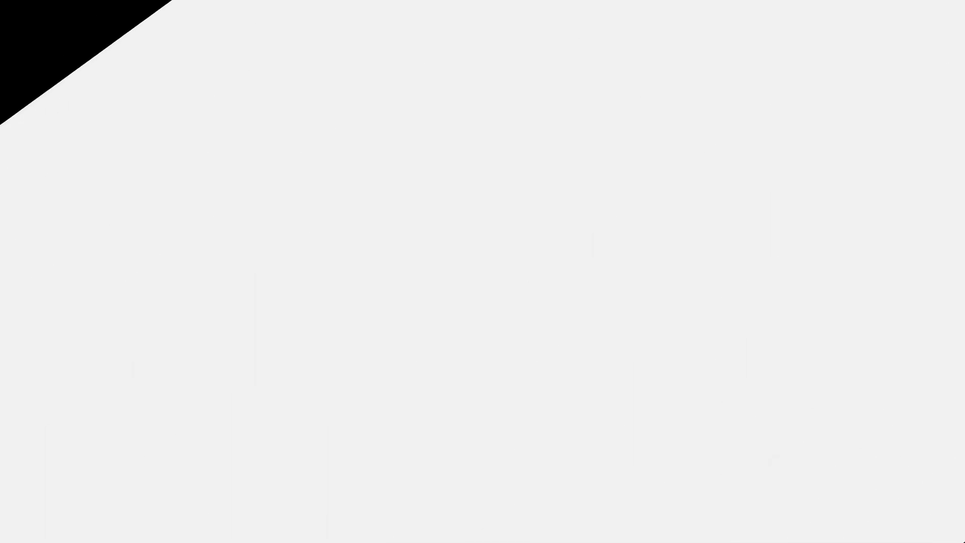